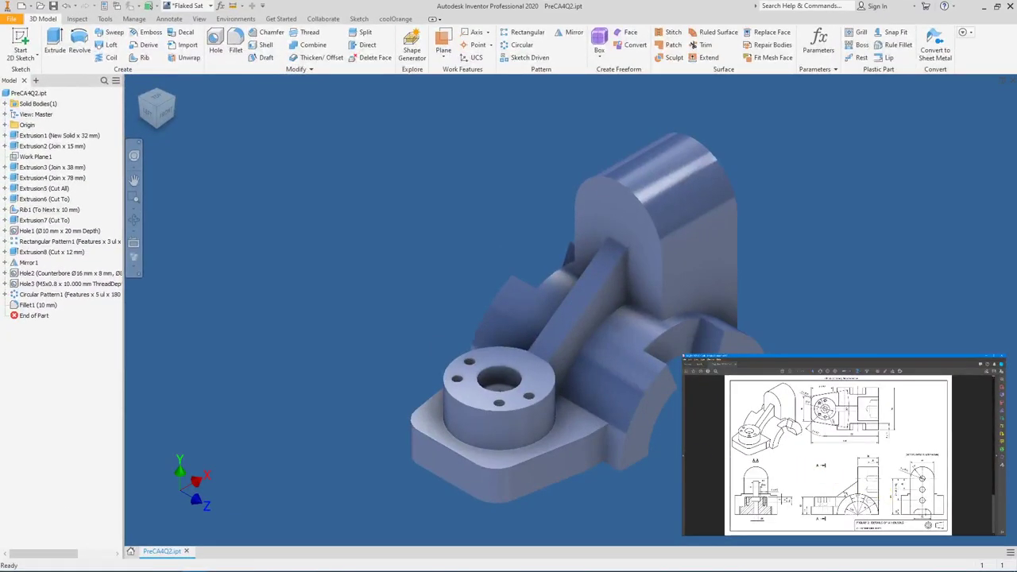
shift+middle_drag(631, 433, 778, 413)
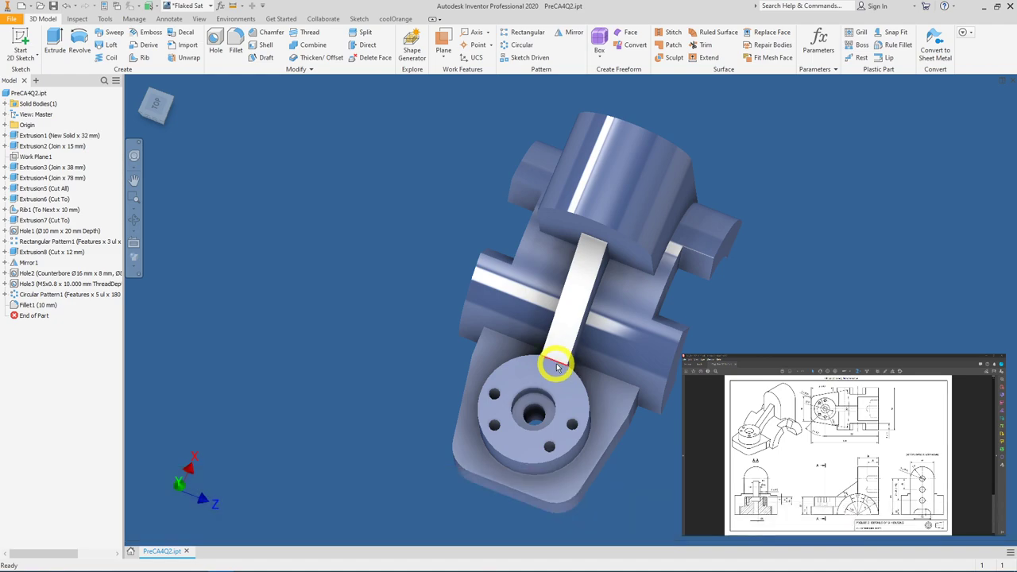
scroll(554, 358, down, 3)
scroll(556, 366, up, 5)
scroll(556, 365, up, 2)
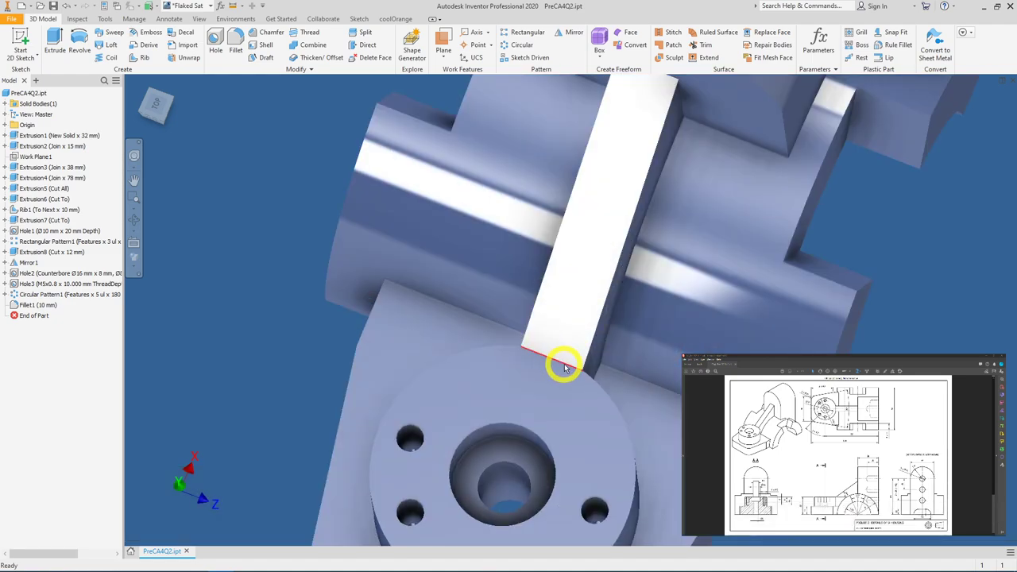
scroll(867, 332, down, 5)
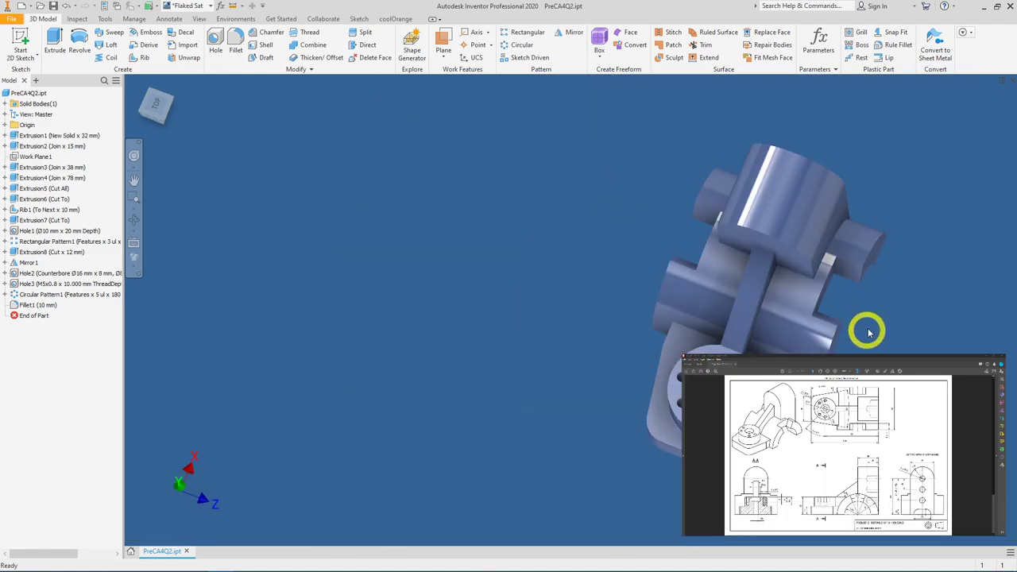
click(872, 322)
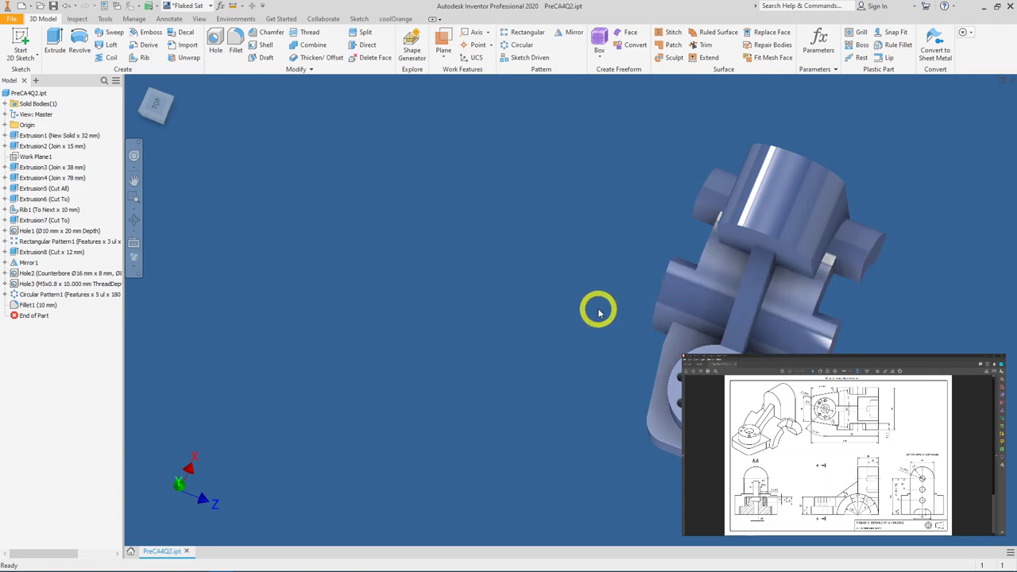
Create a new part file from the metric Standard (mm).ipt template
click(17, 22)
click(39, 62)
click(45, 62)
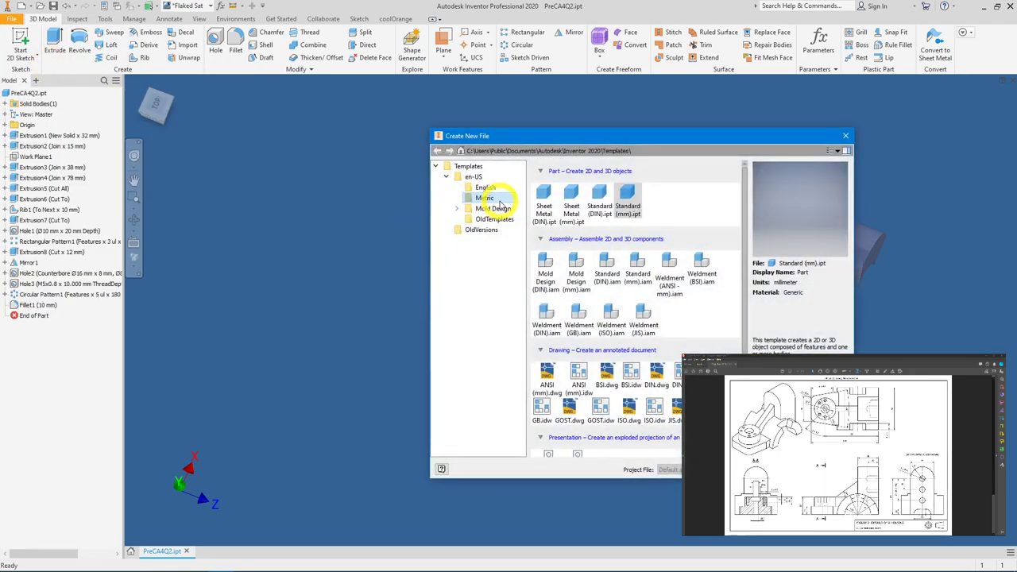
double_click(627, 208)
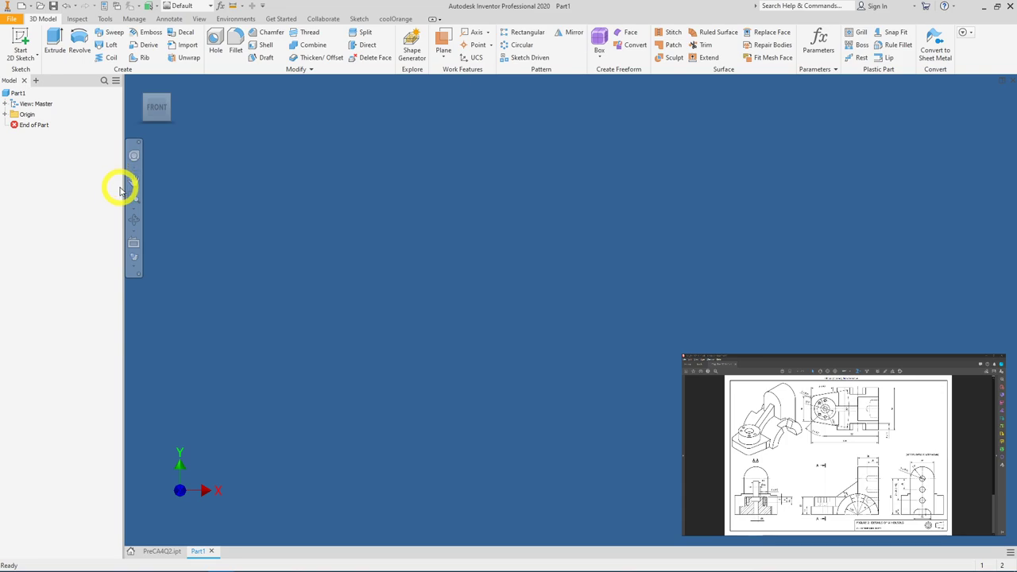
Make the YZ, XZ and XY origin planes visible in the new part
click(6, 115)
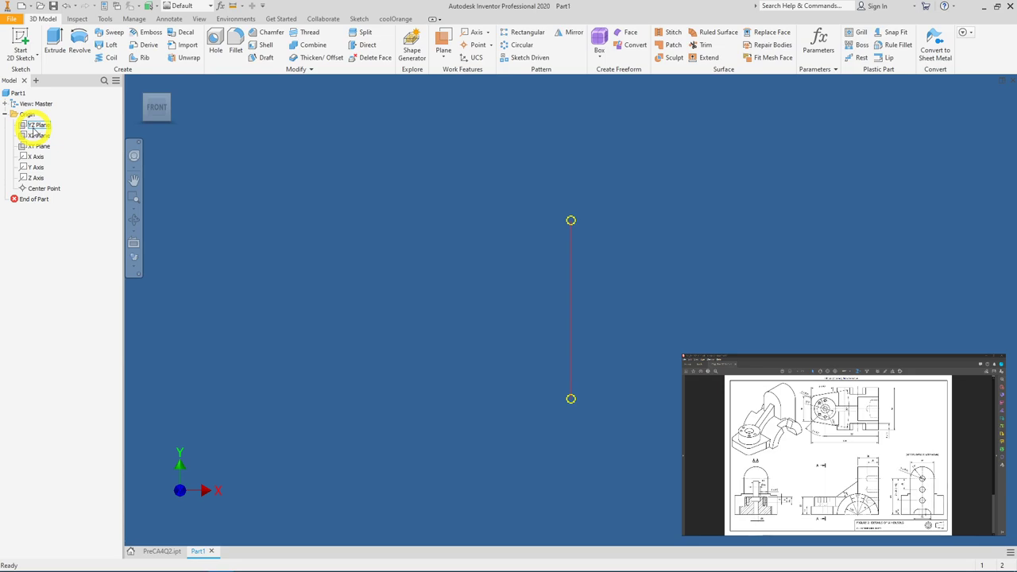
click(33, 127)
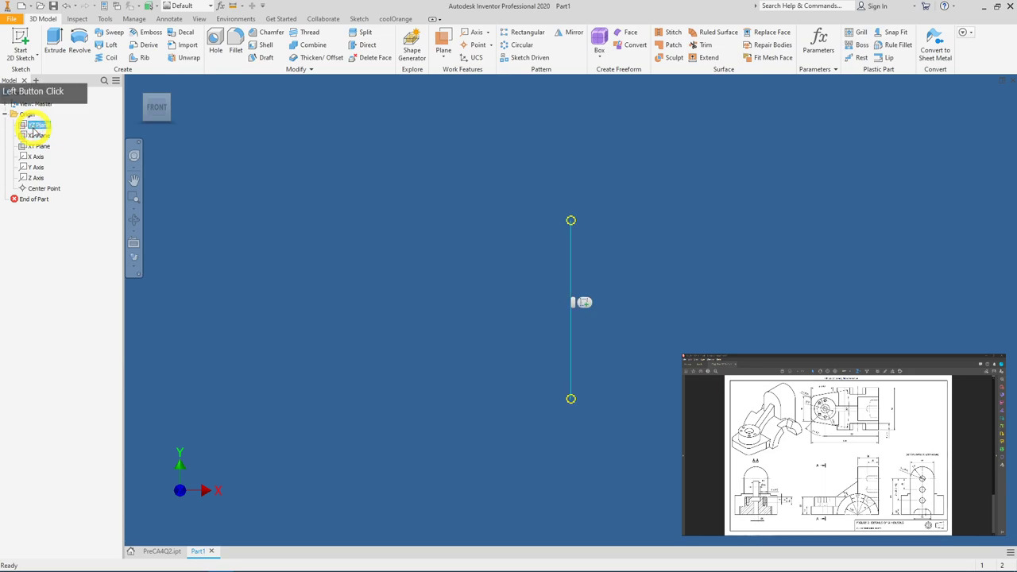
key(shift)
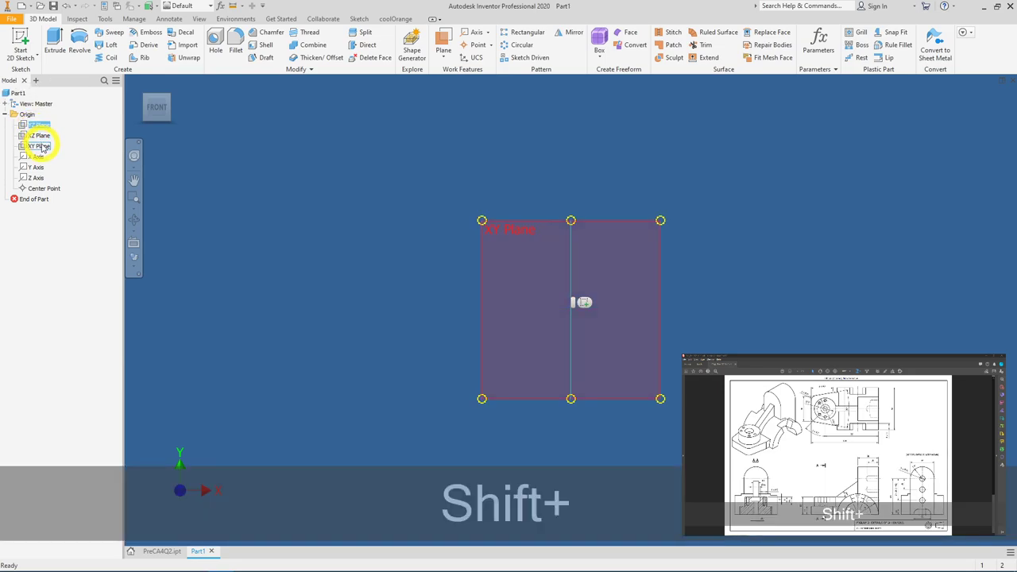
shift+click(42, 147)
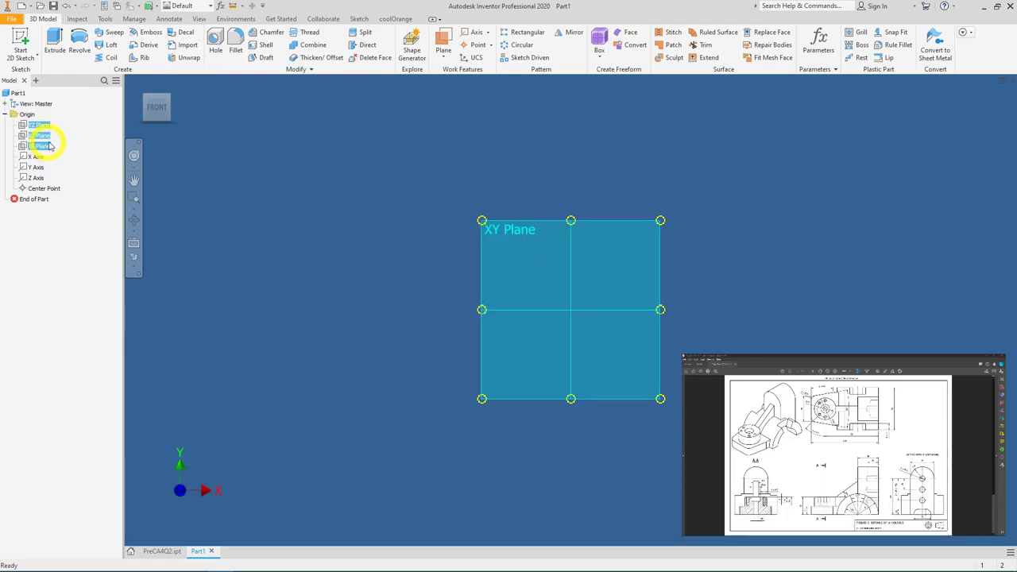
right_click(66, 141)
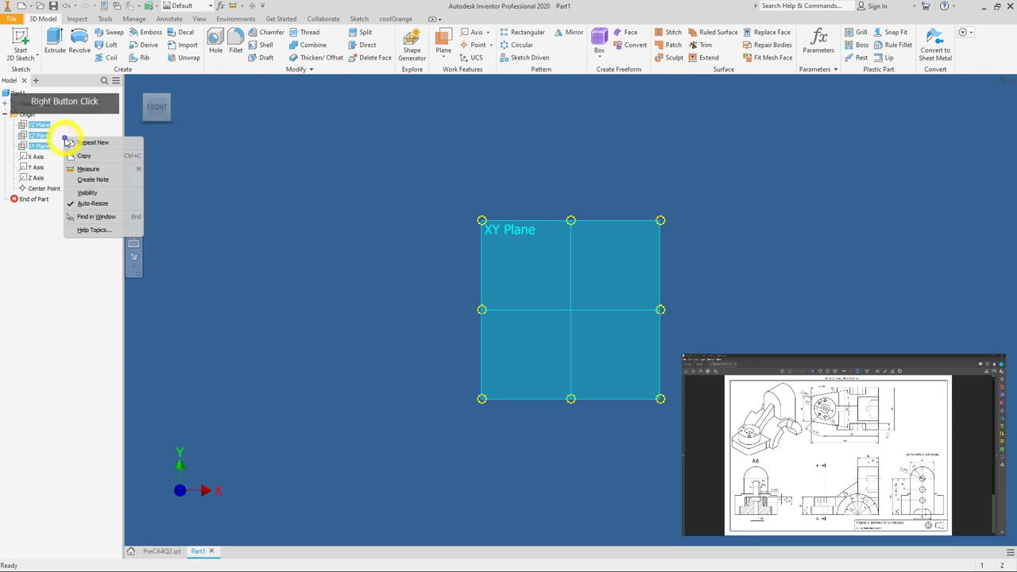
click(97, 195)
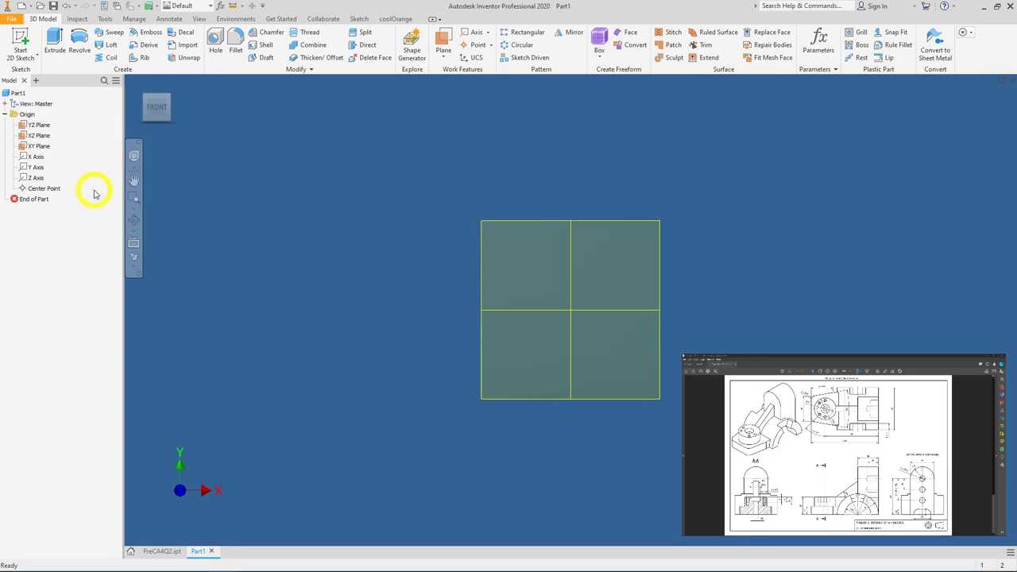
Start a new 2D sketch on the YZ origin plane
mouse_move(155, 108)
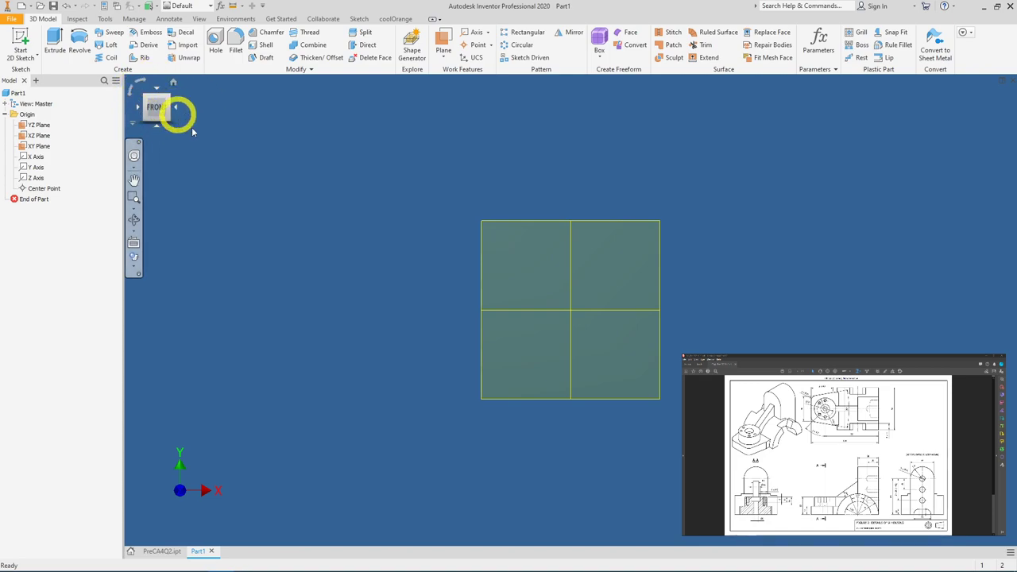
key(shift)
shift+middle_drag(628, 238, 585, 249)
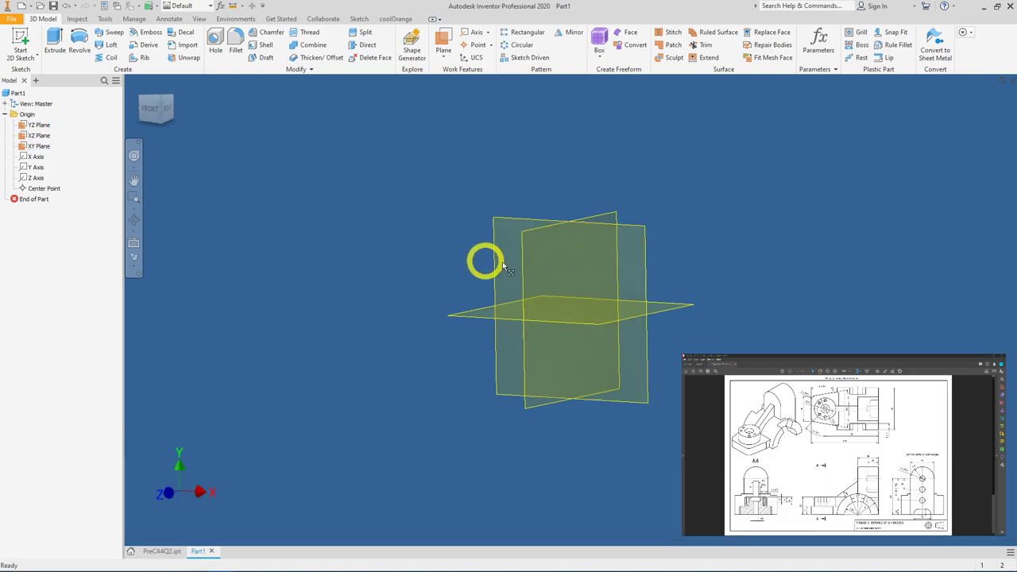
click(523, 263)
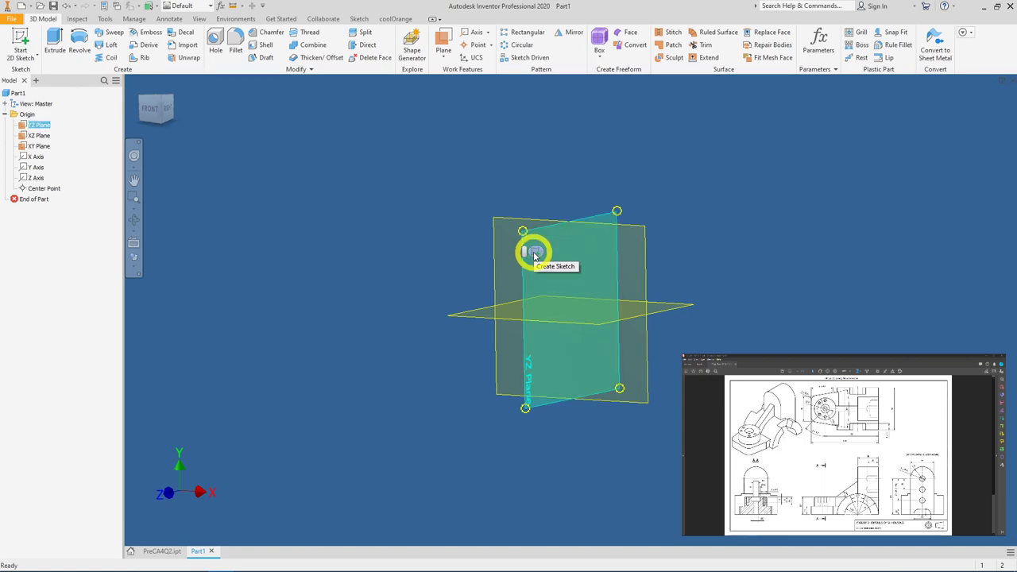
click(535, 255)
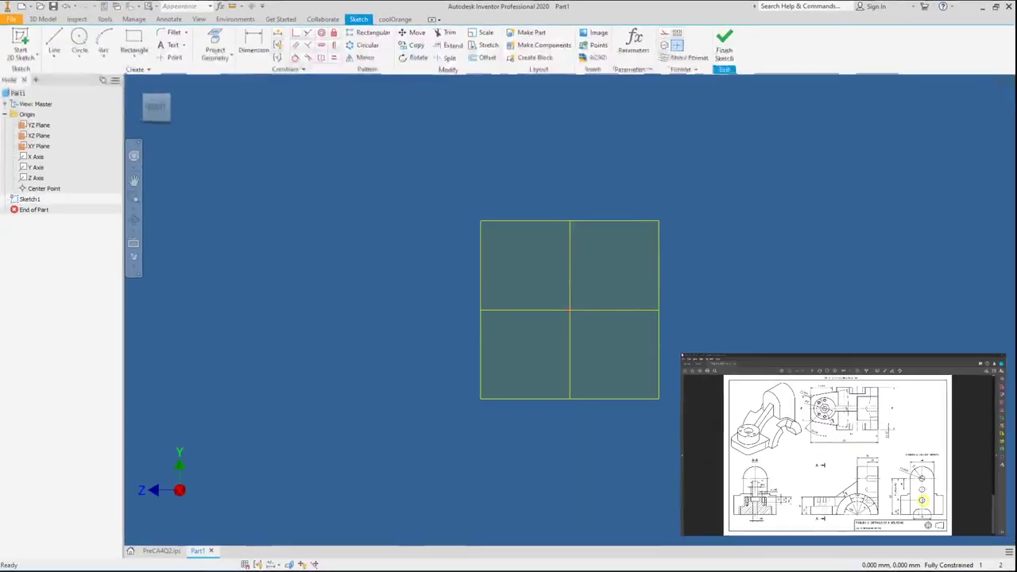
click(80, 38)
click(612, 133)
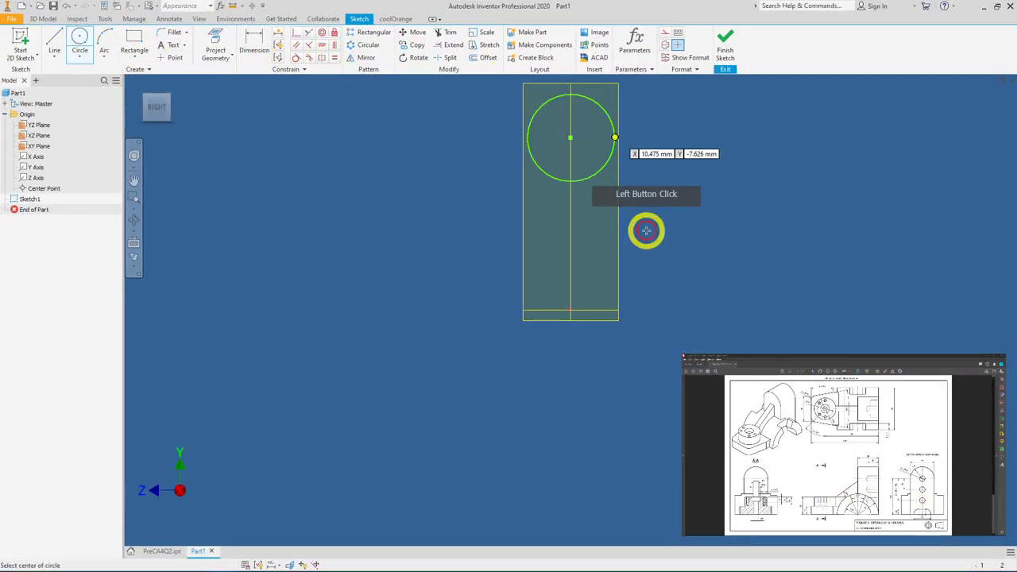
click(147, 41)
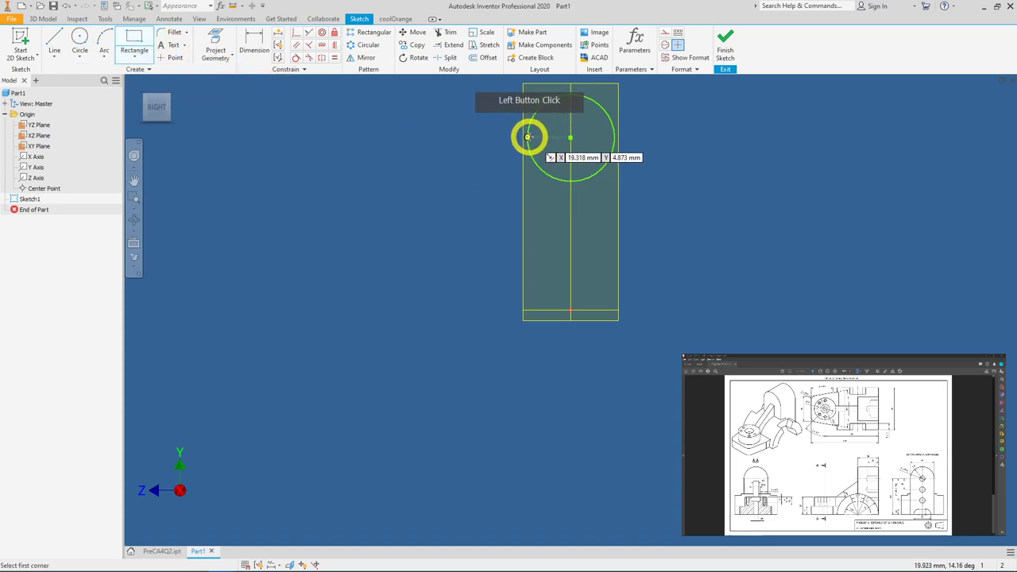
click(527, 137)
click(614, 310)
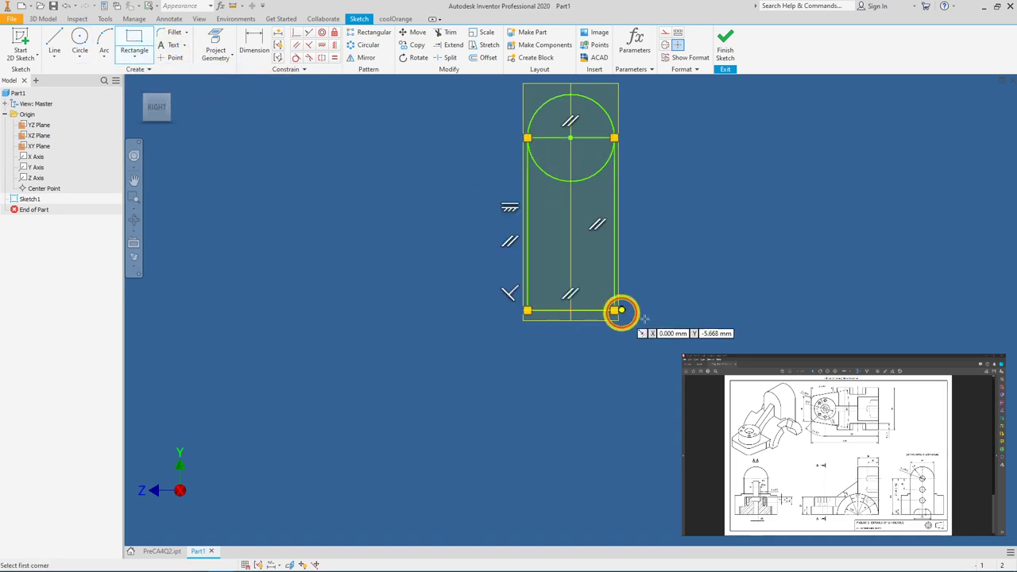
click(901, 324)
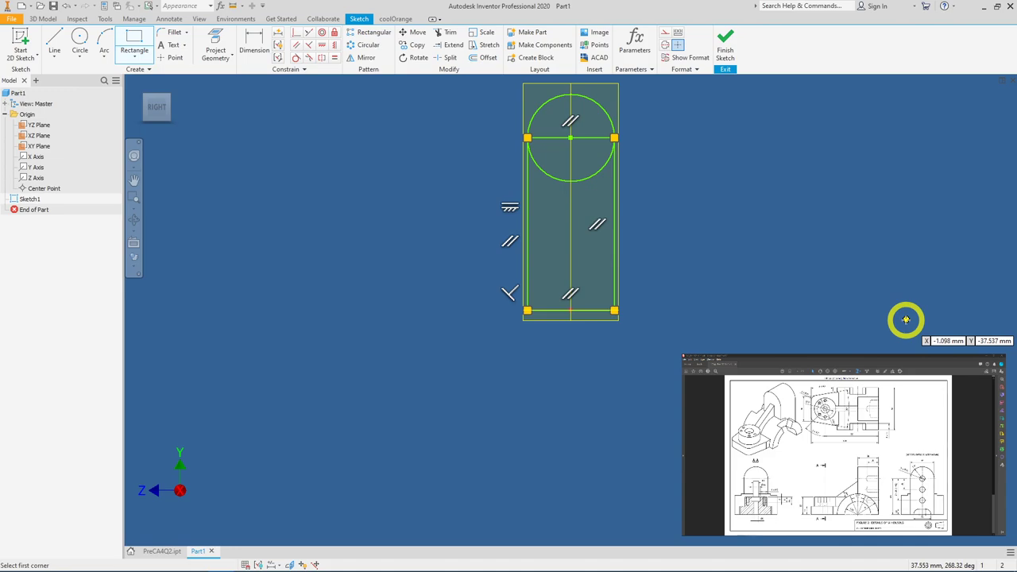
key(ctrl+z)
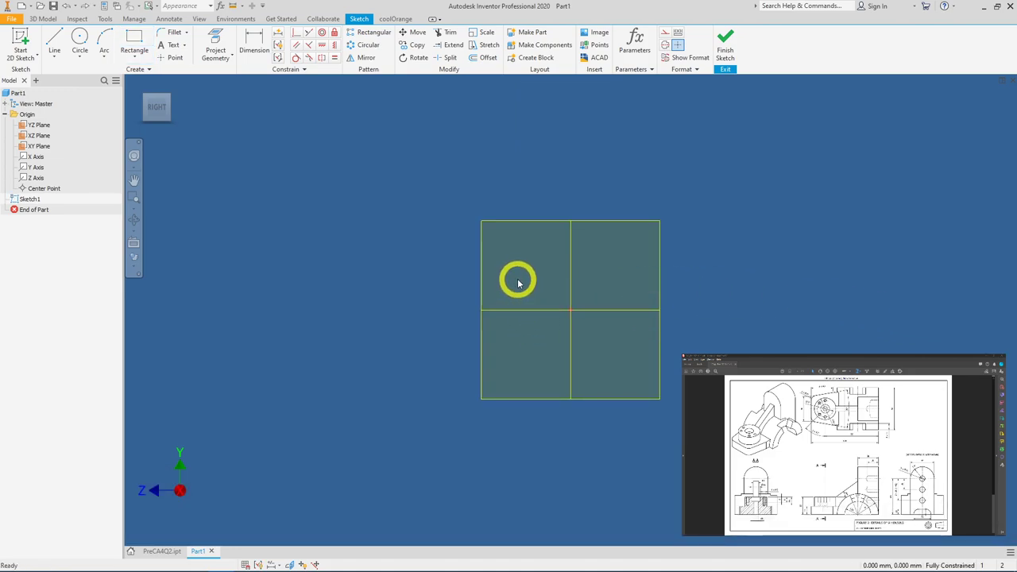
Sketch a vertical center-to-center slot about 18 mm wide, with its lower center on the origin and its upper center straight above
click(139, 61)
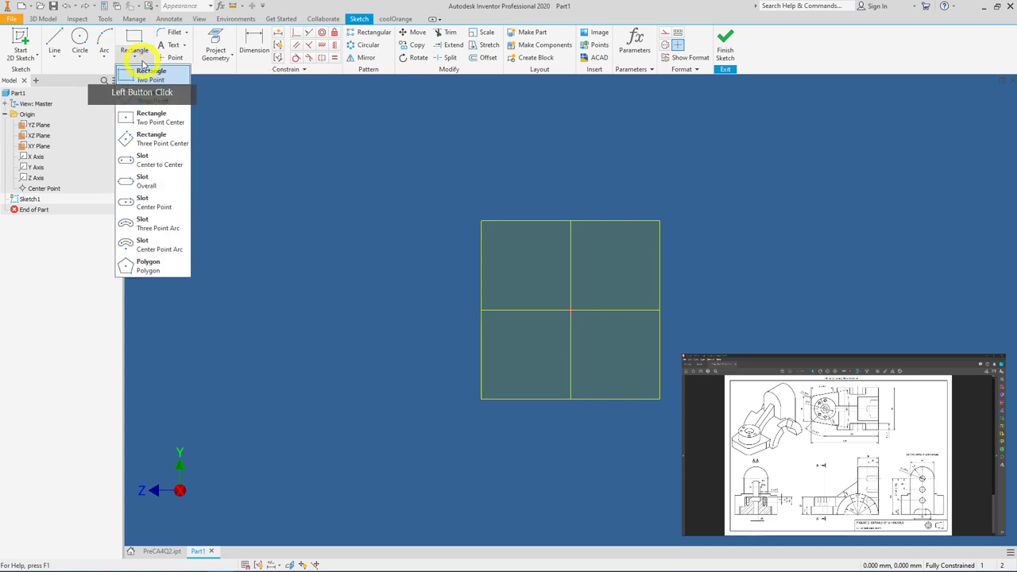
click(159, 164)
click(570, 274)
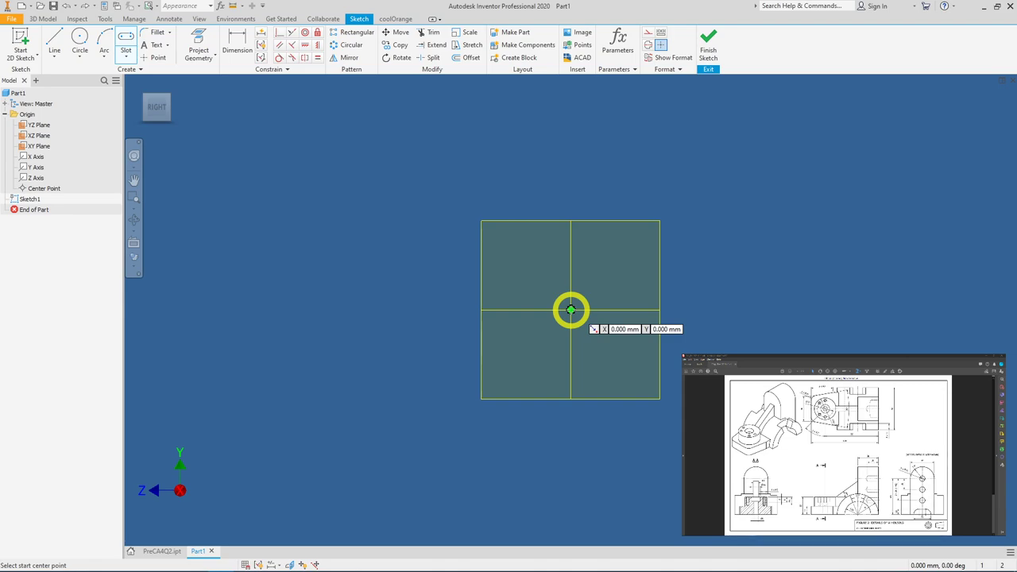
click(570, 310)
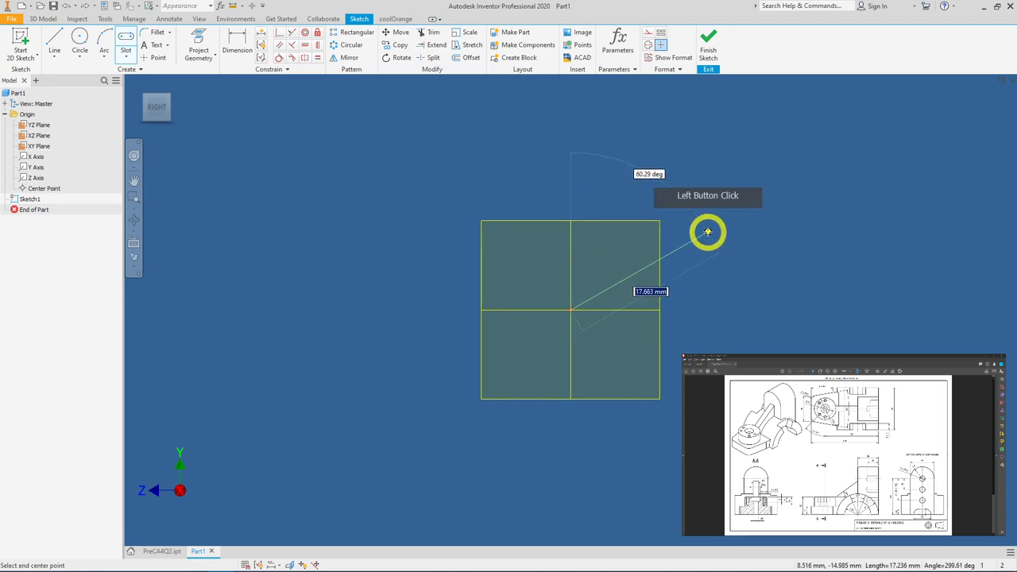
middle_drag(697, 180, 686, 236)
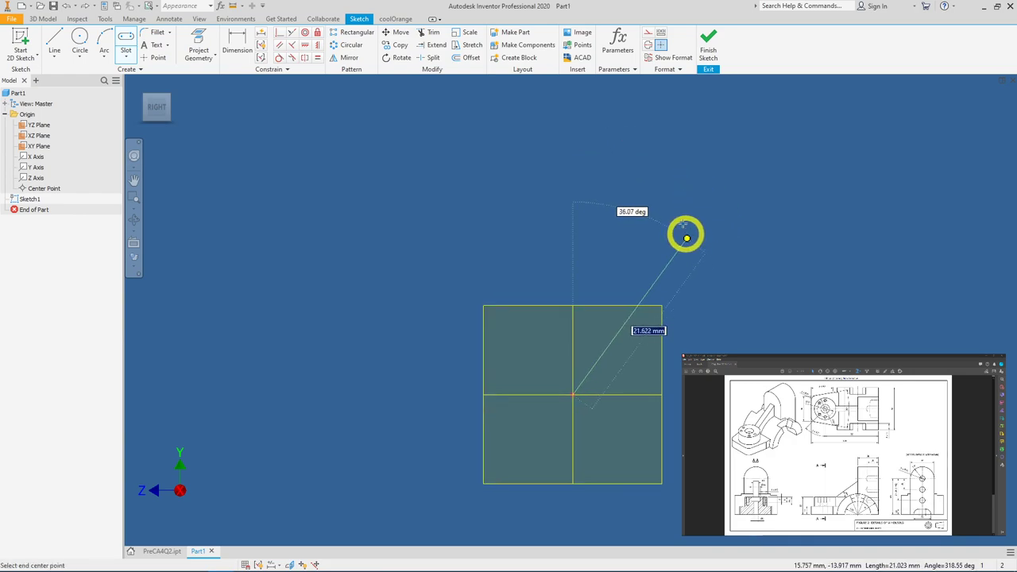
click(572, 127)
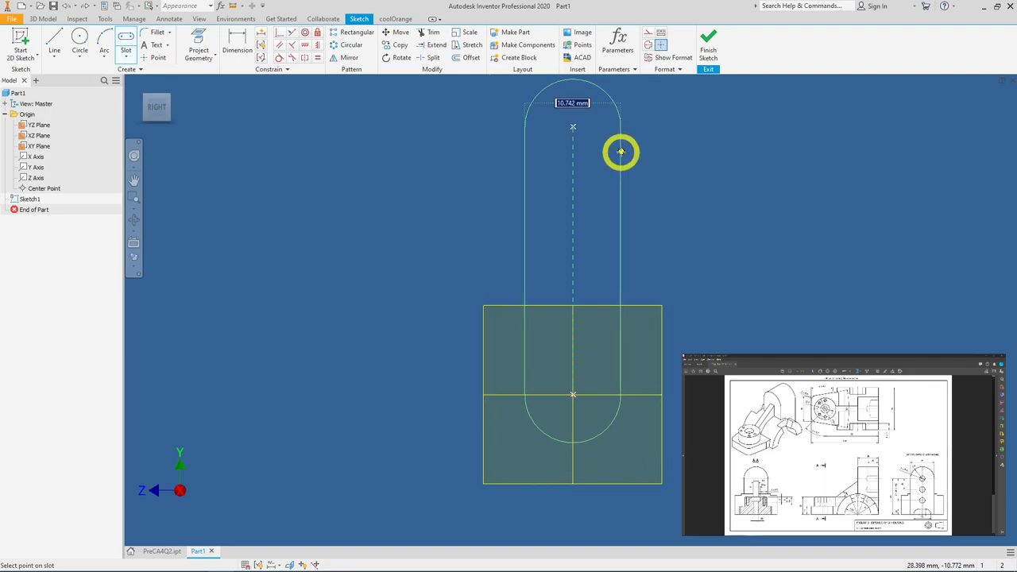
click(653, 166)
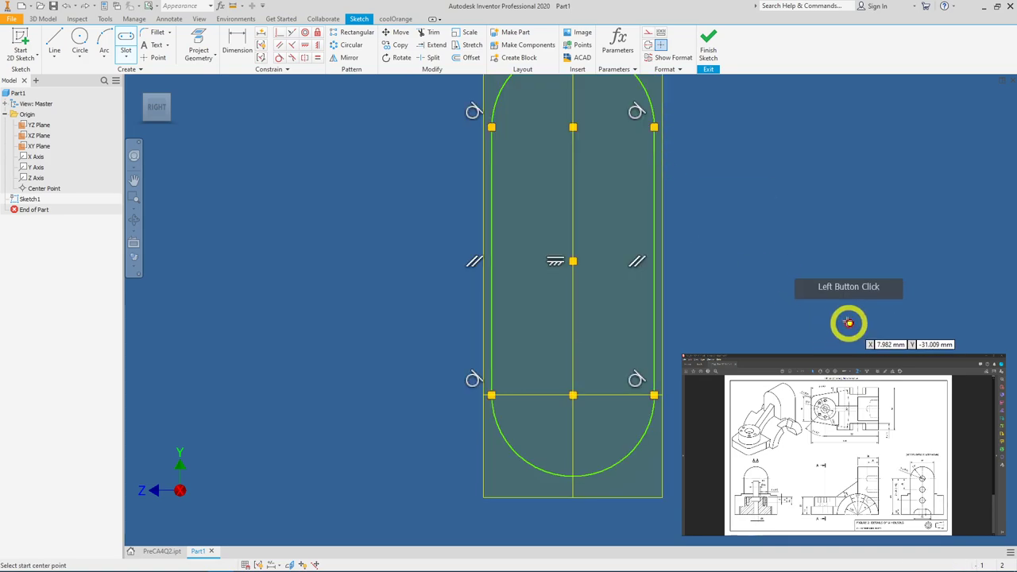
Draw a horizontal line across the slot through the origin, joining the two ends of the lower arc
scroll(842, 318, down, 3)
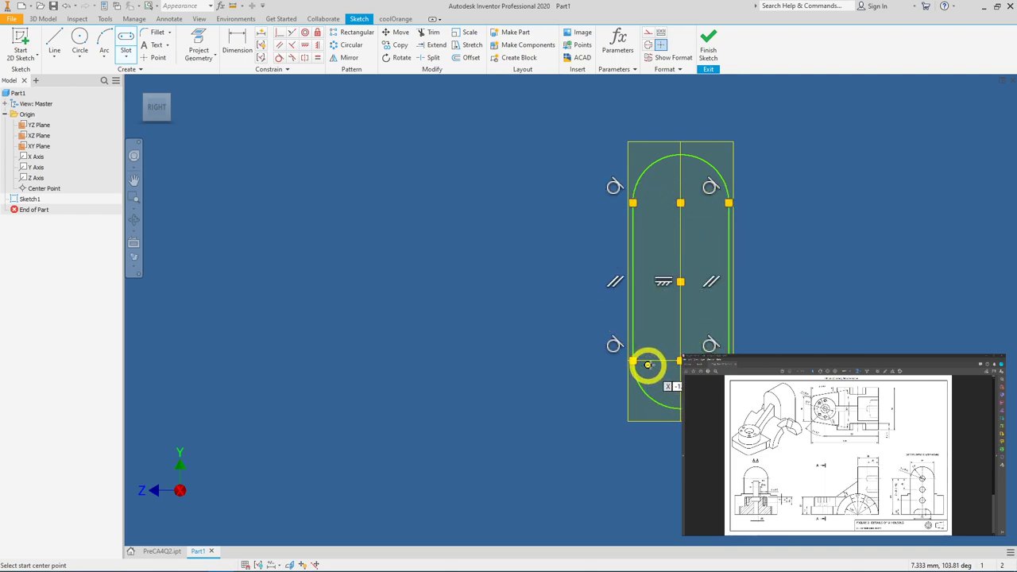
scroll(665, 352, up, 3)
scroll(631, 438, down, 3)
scroll(604, 424, up, 3)
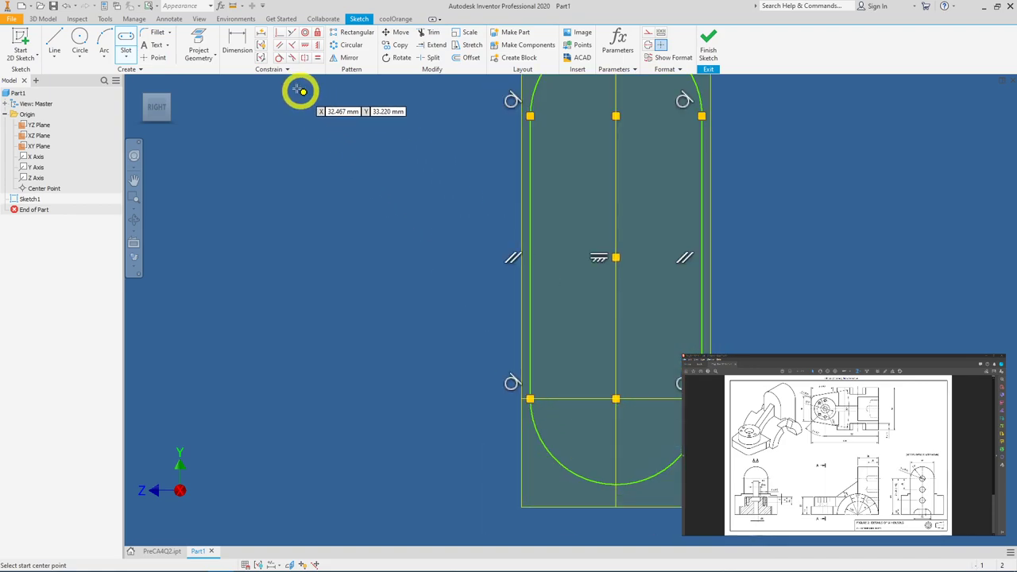
click(53, 34)
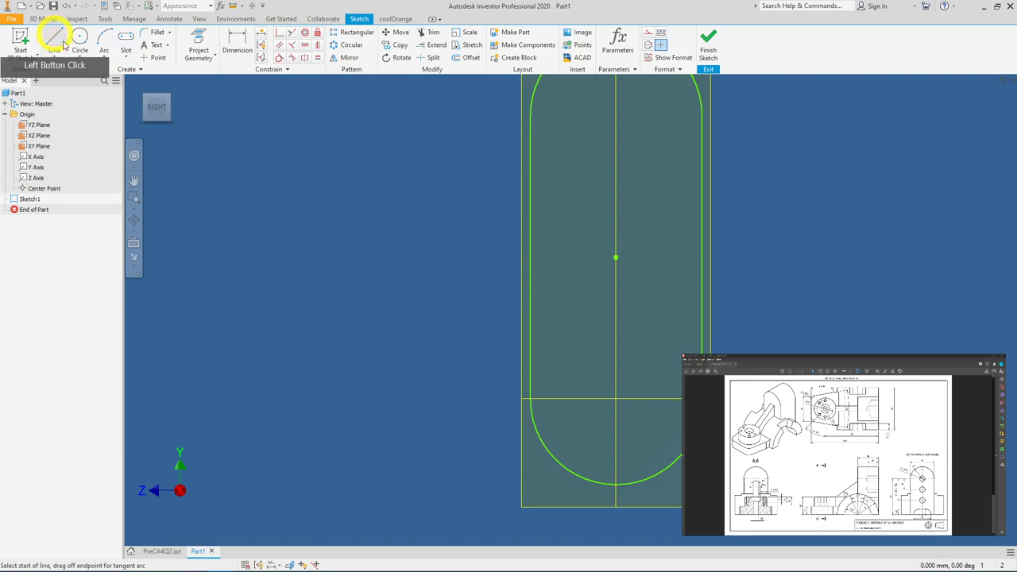
click(529, 397)
click(702, 398)
scroll(664, 439, down, 2)
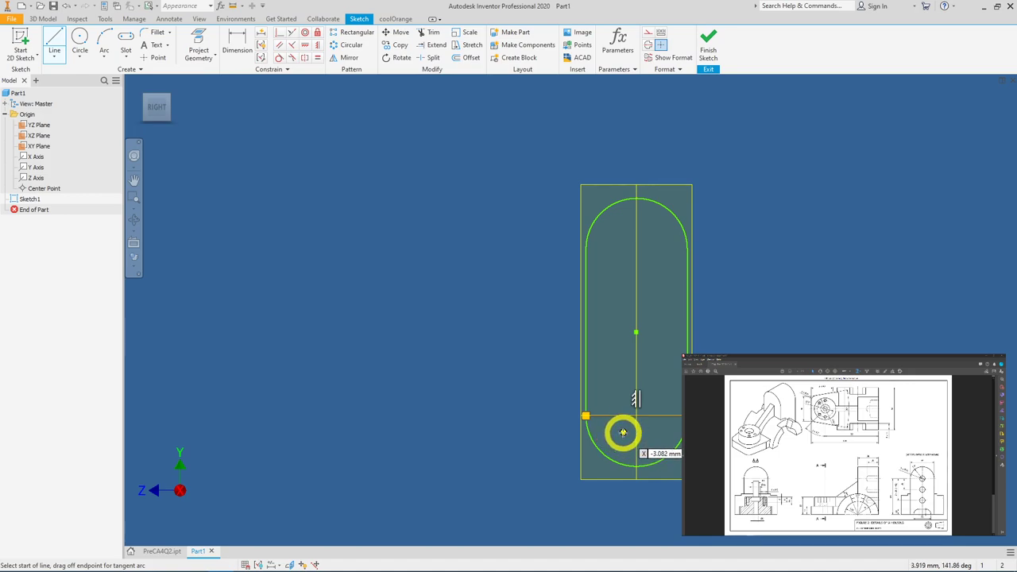
Dimension the slot's width between its two vertical sides and set it to 44 mm
click(232, 54)
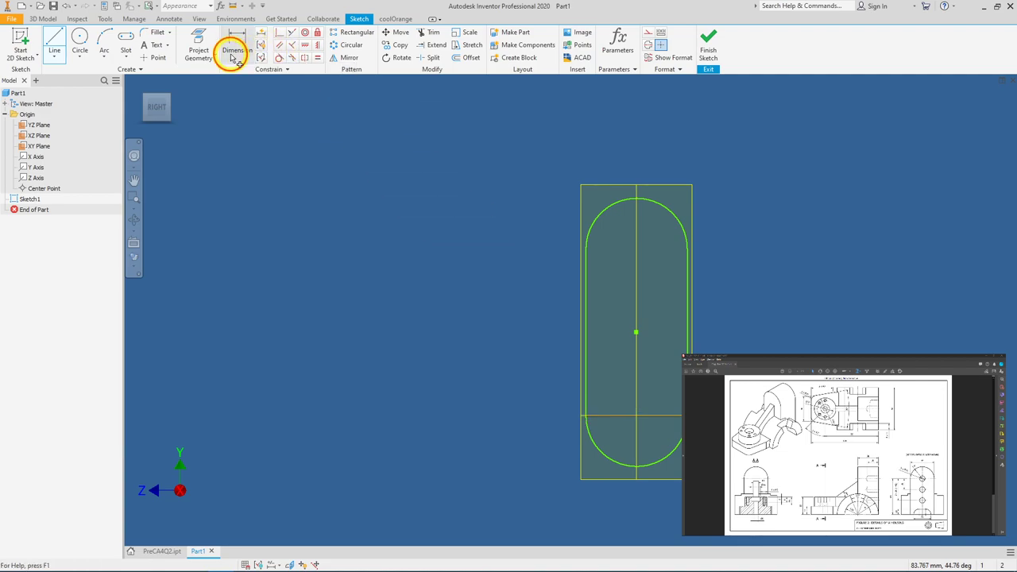
click(584, 274)
click(681, 280)
click(676, 155)
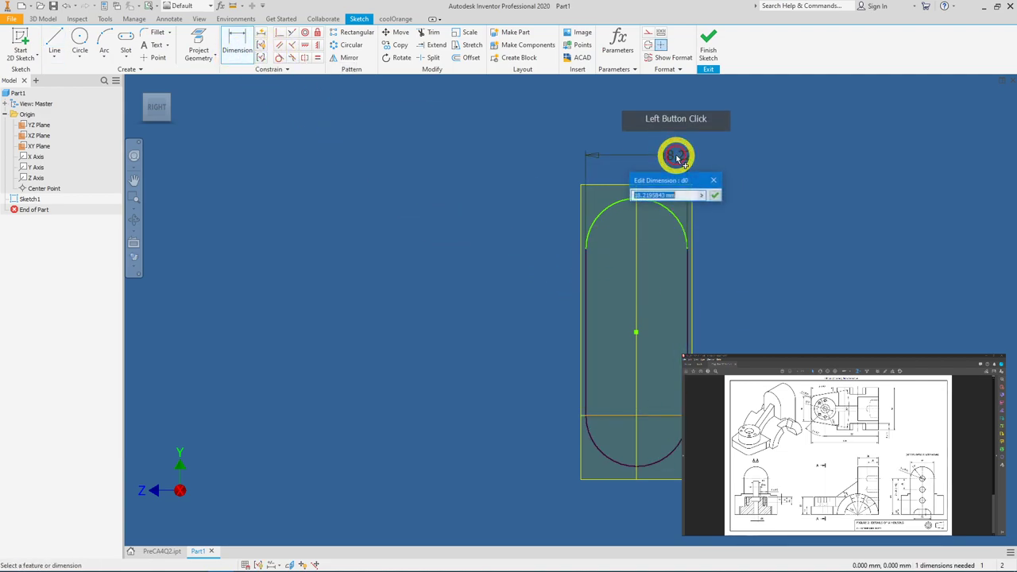
text(44)
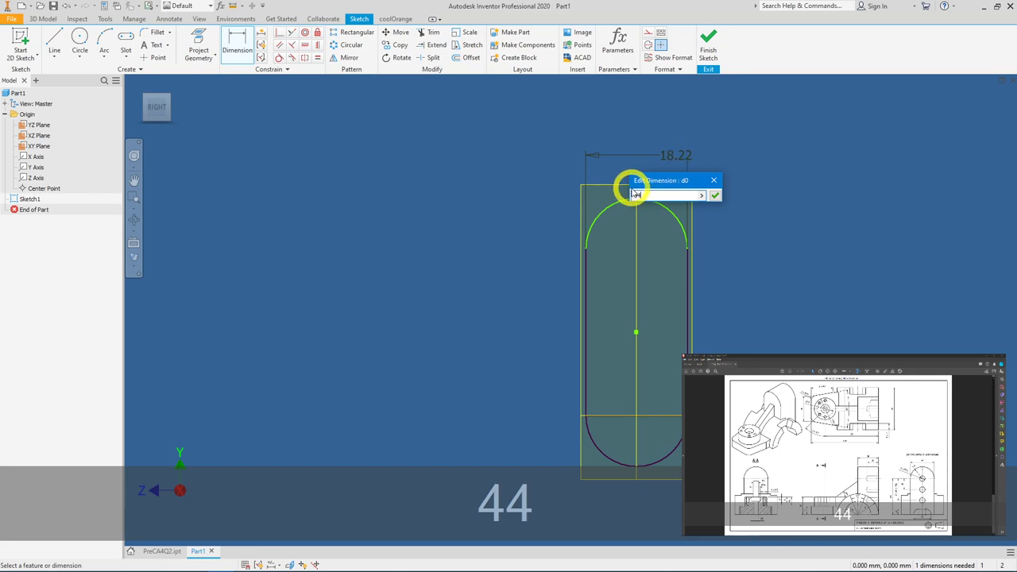
click(714, 194)
scroll(683, 349, down, 5)
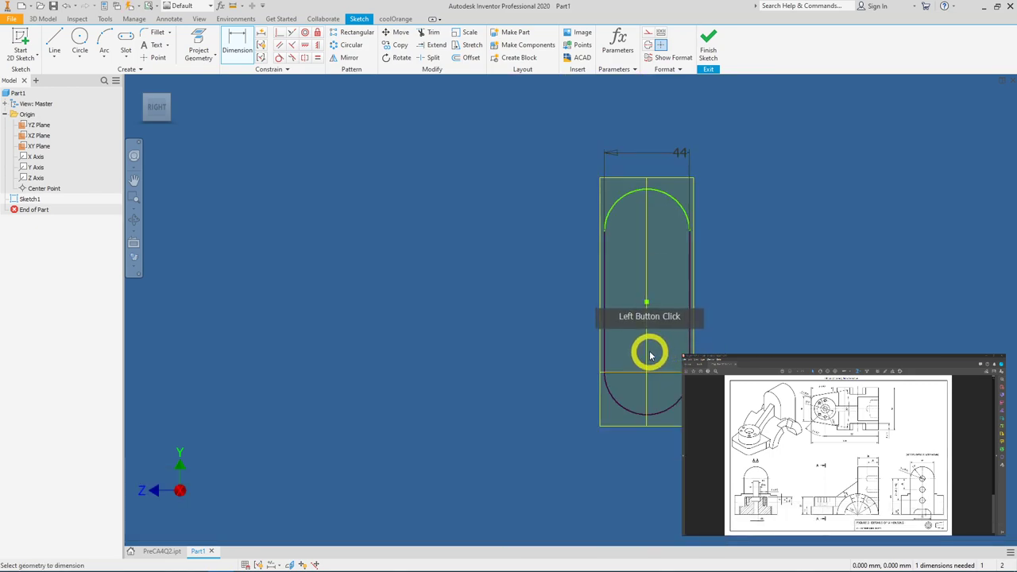
Dimension the distance between the slot's two arc centers, set it to 66 mm, and finish the sketch
click(645, 278)
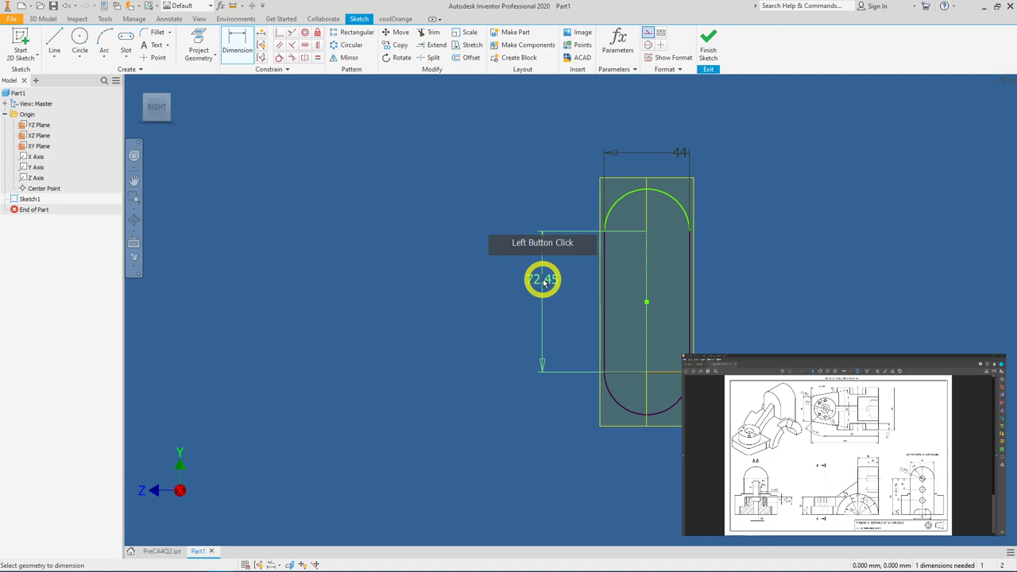
click(543, 280)
text(66)
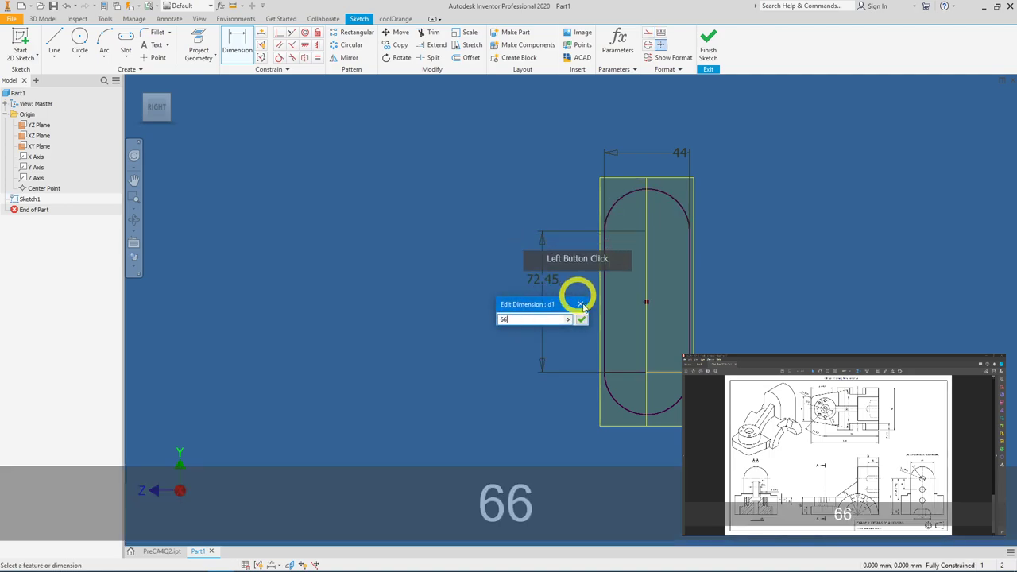
click(580, 319)
click(638, 170)
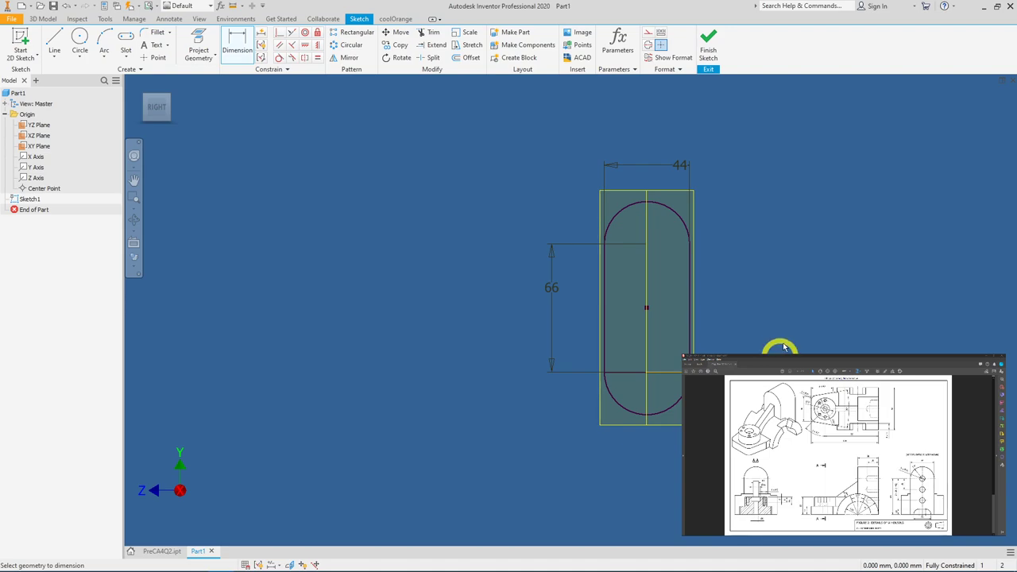
click(713, 54)
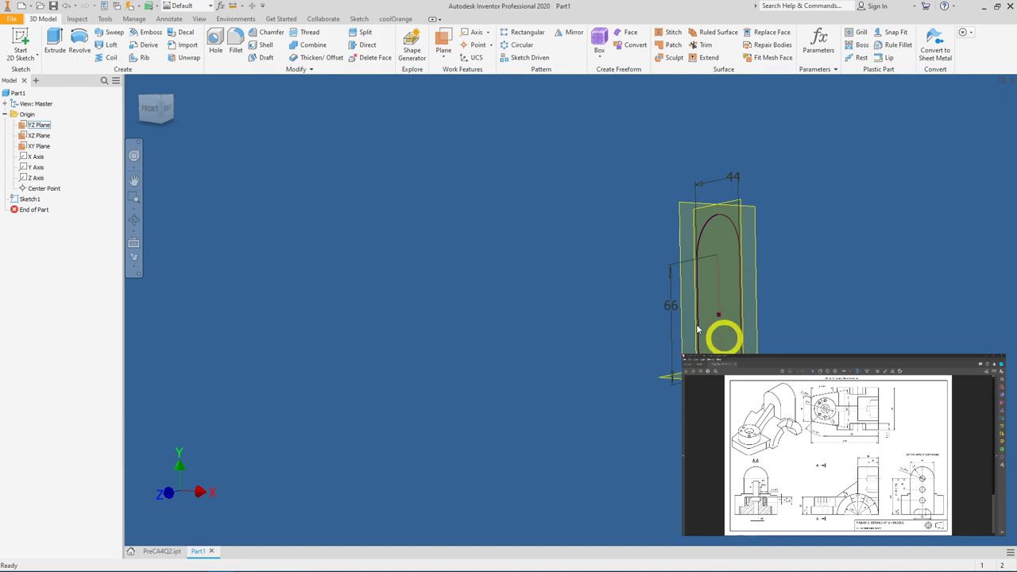
Extrude the upright profile above the horizontal line by 38 mm in the flipped direction, toward negative X
click(53, 40)
click(684, 330)
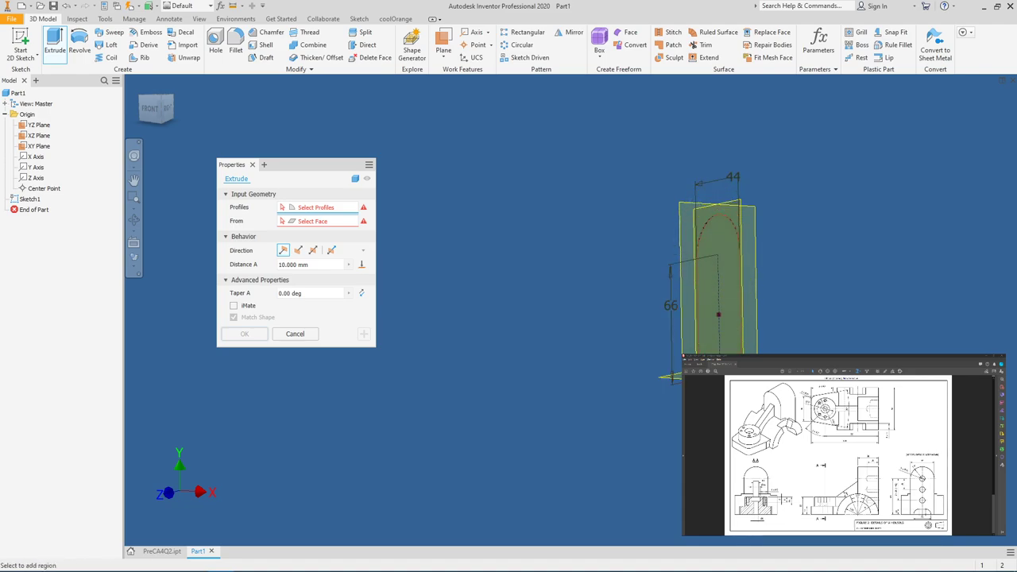
click(712, 347)
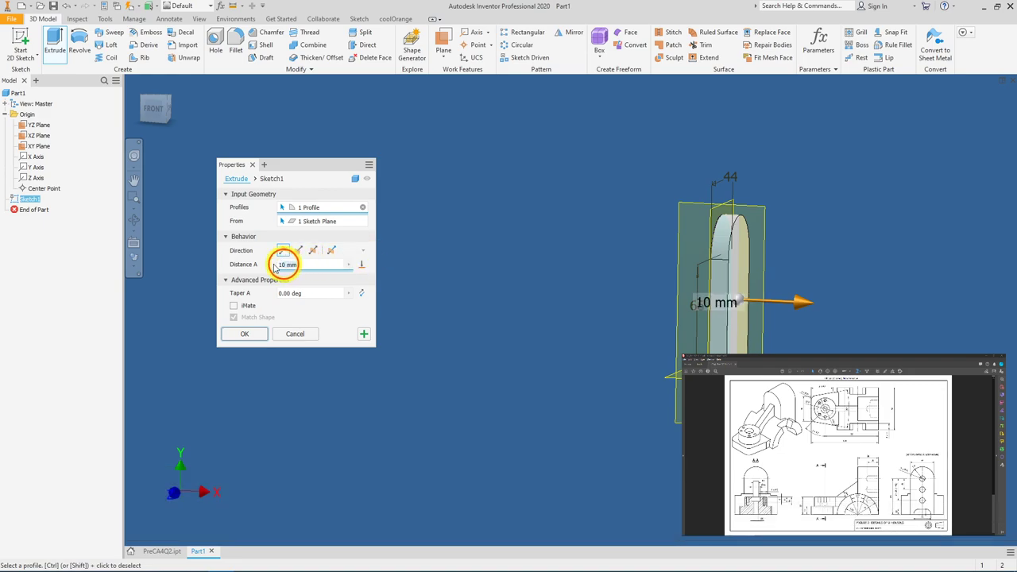
click(271, 265)
text(38)
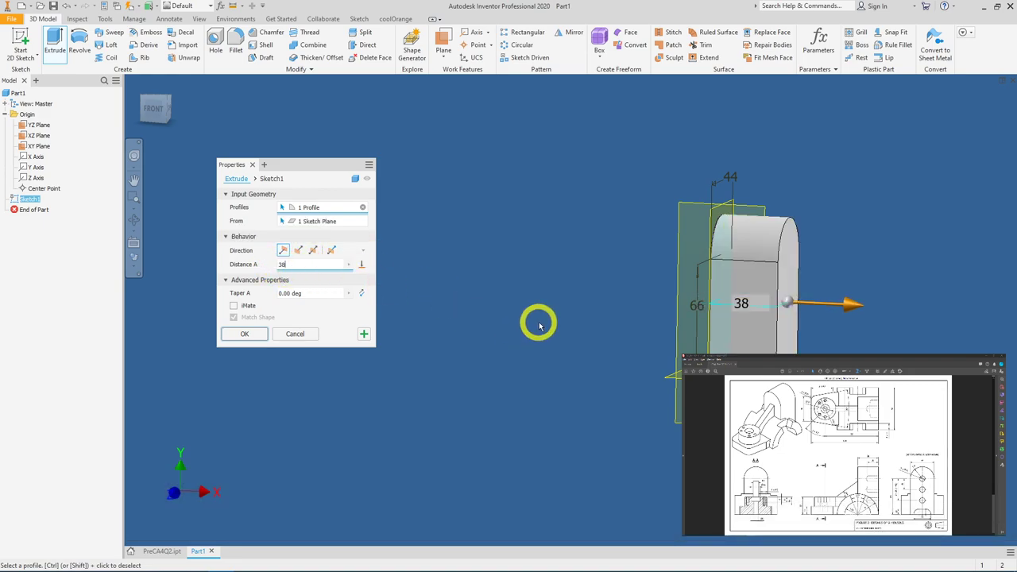
click(298, 251)
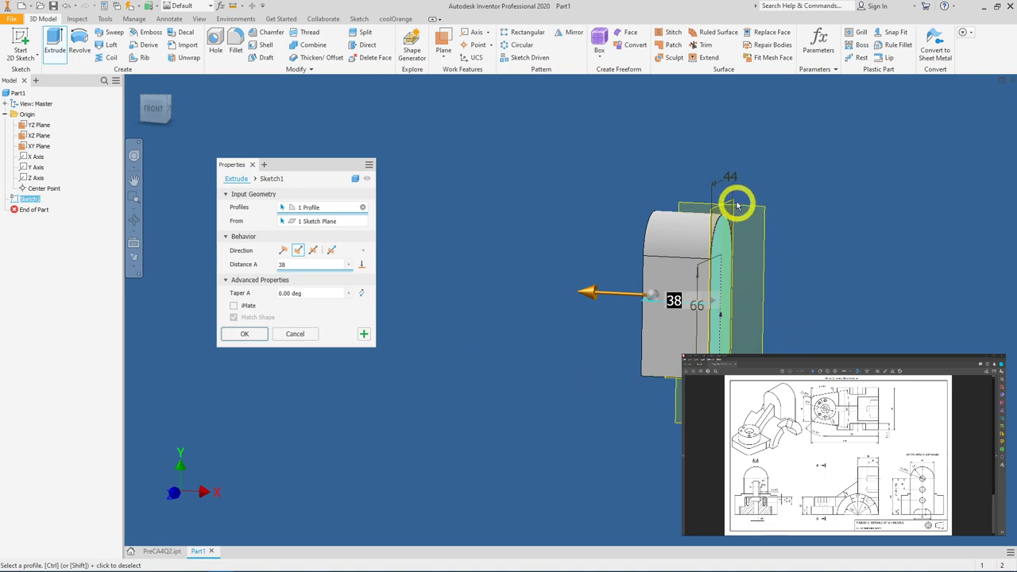
click(246, 335)
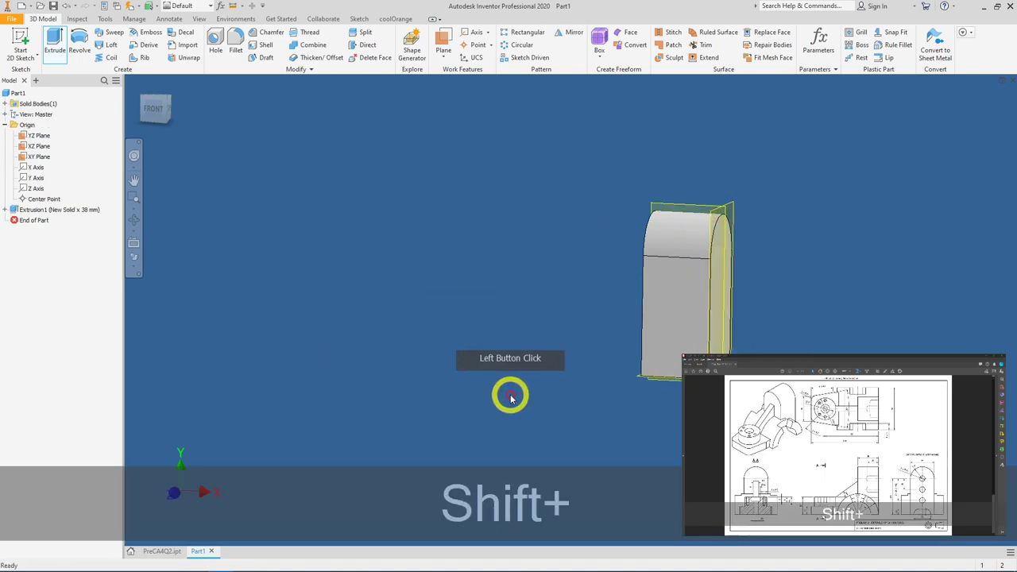
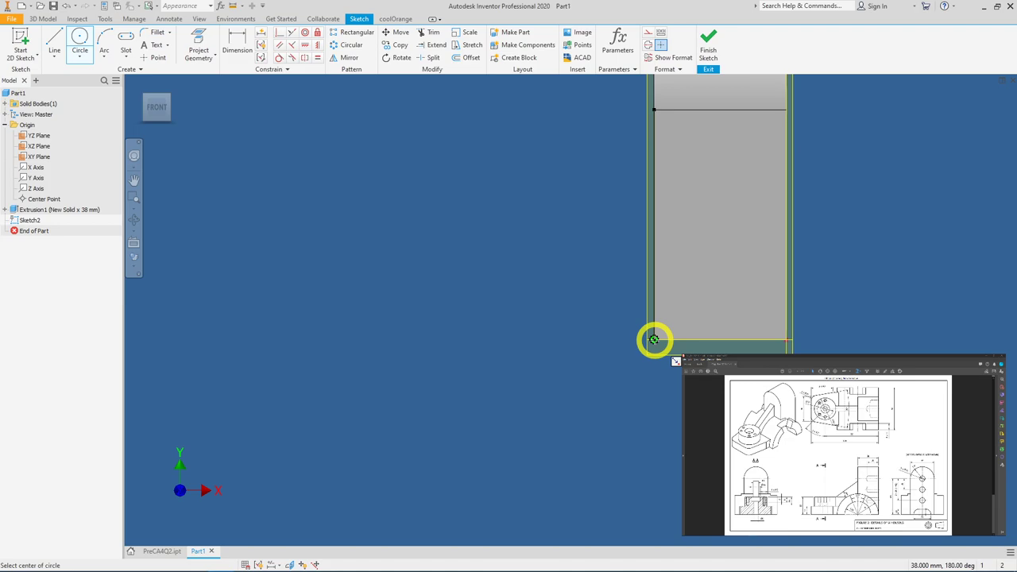
Draw a 76 mm diameter circle centered on the upright's lower front corner, project the horizontal XZ plane, and finish the sketch
click(653, 340)
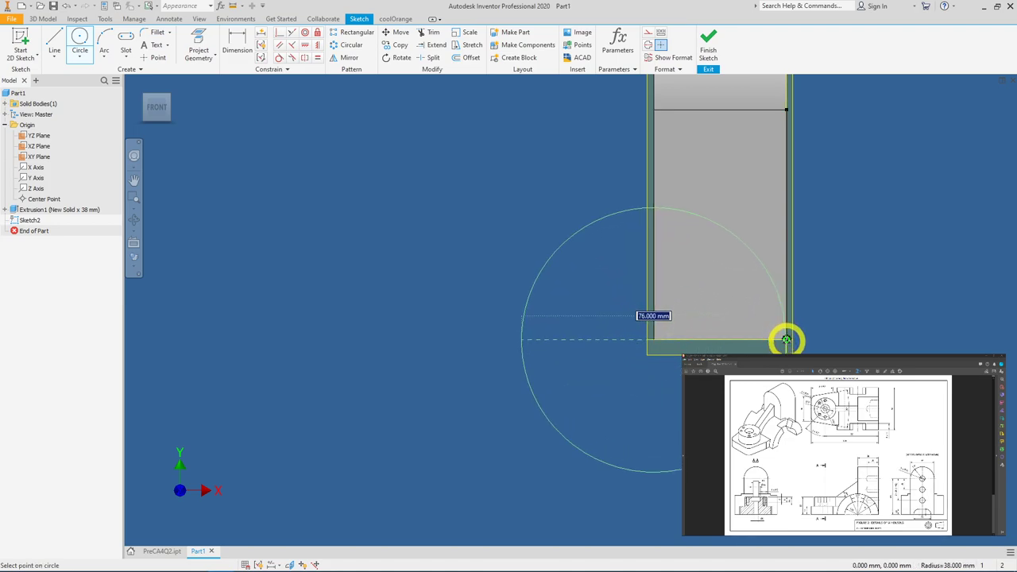
click(786, 340)
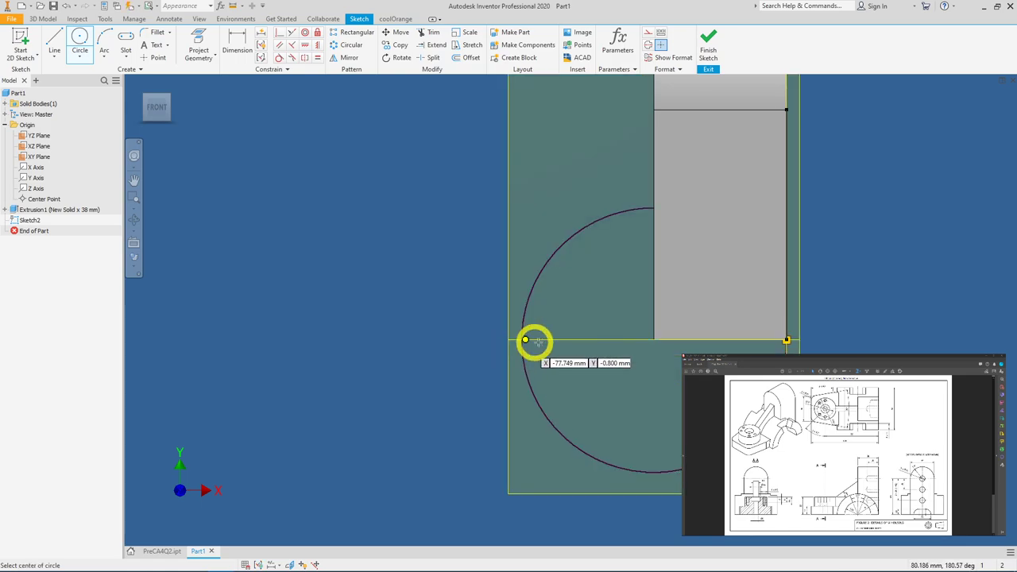
click(200, 35)
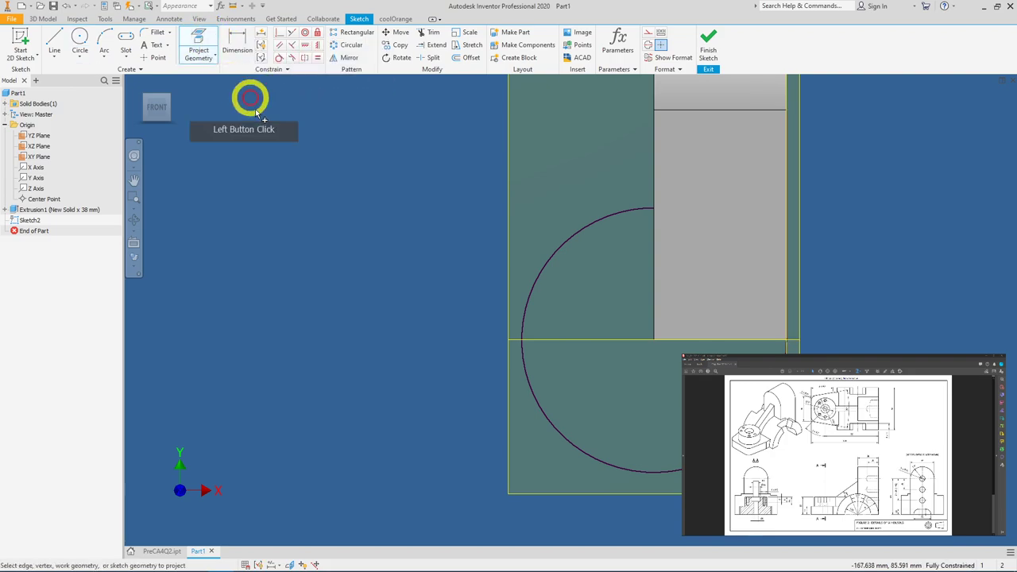
click(590, 343)
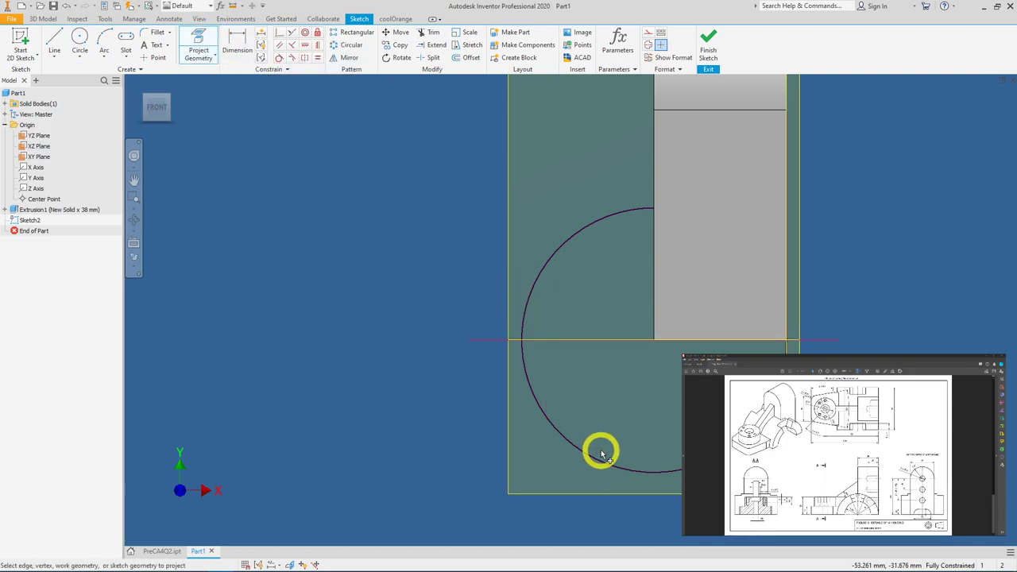
click(709, 51)
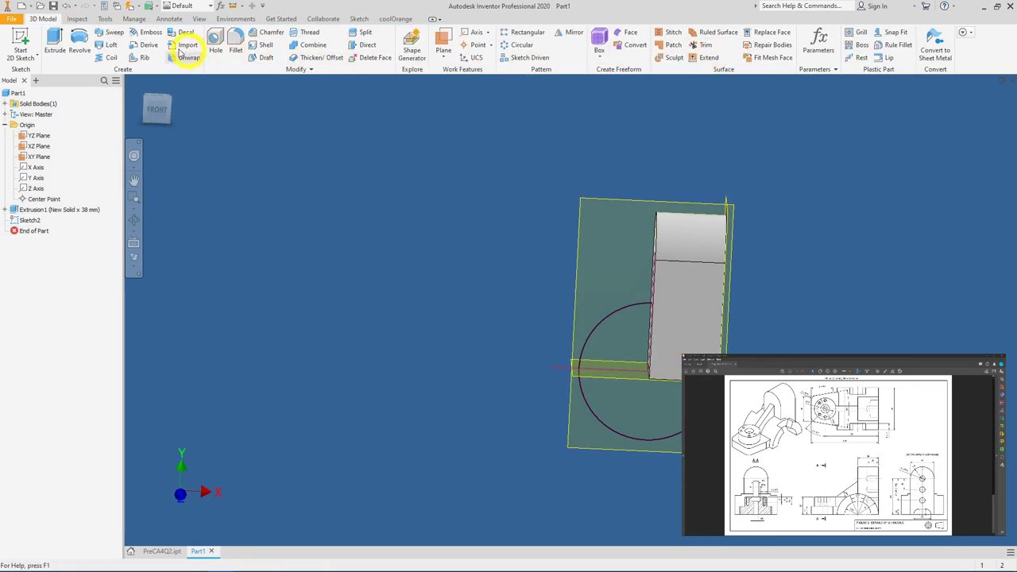
Extrude the two upper regions of the circle symmetrically by 78 mm, joining them to the upright as a half-cylinder base
click(56, 46)
click(624, 350)
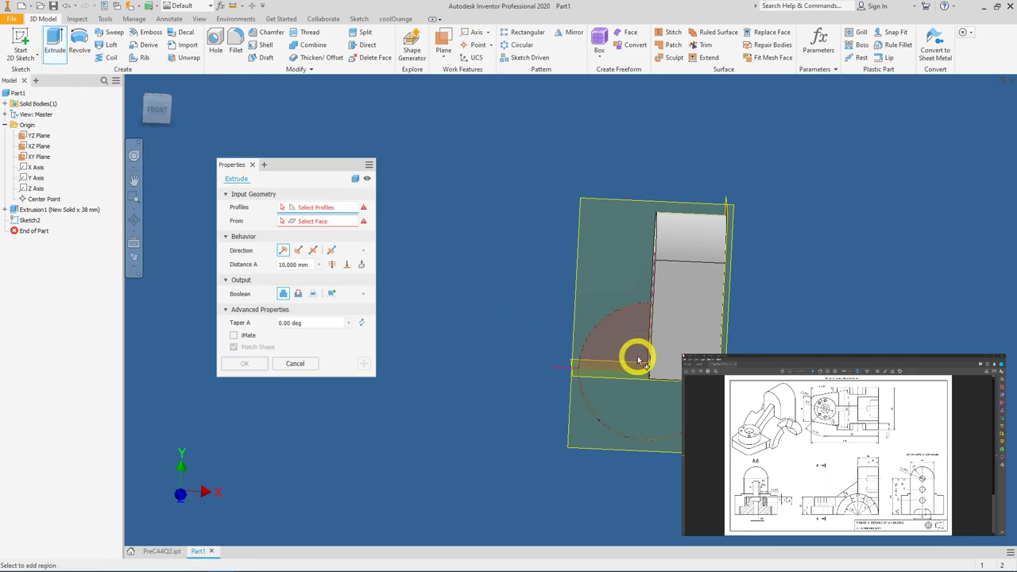
click(638, 360)
shift+middle_drag(674, 472, 715, 429)
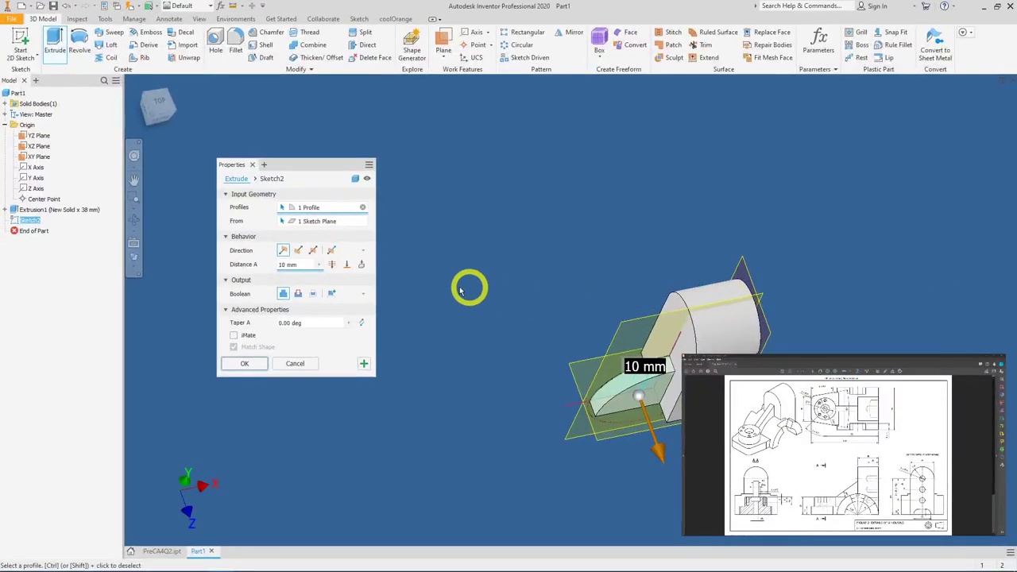
click(248, 267)
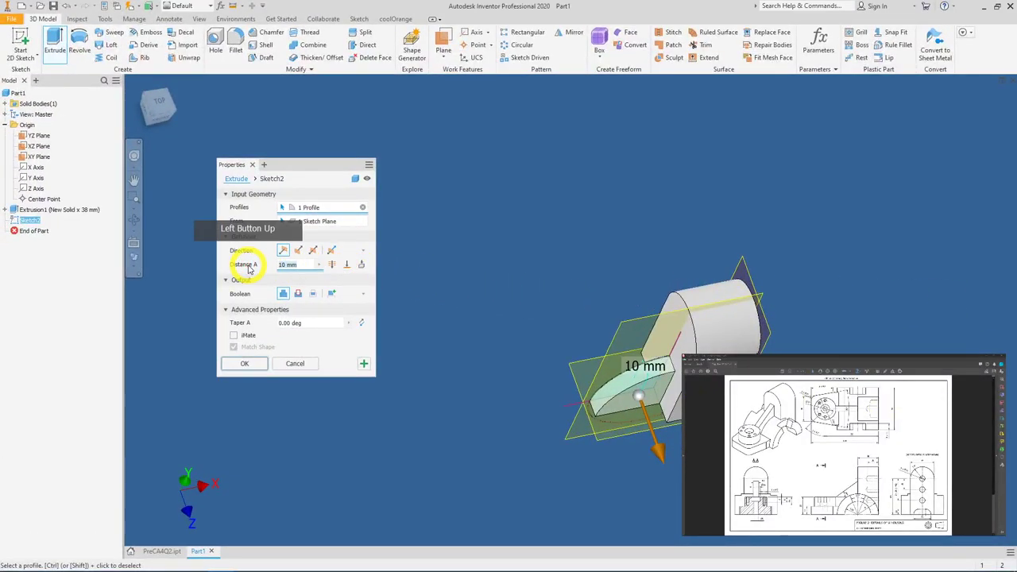
text(78)
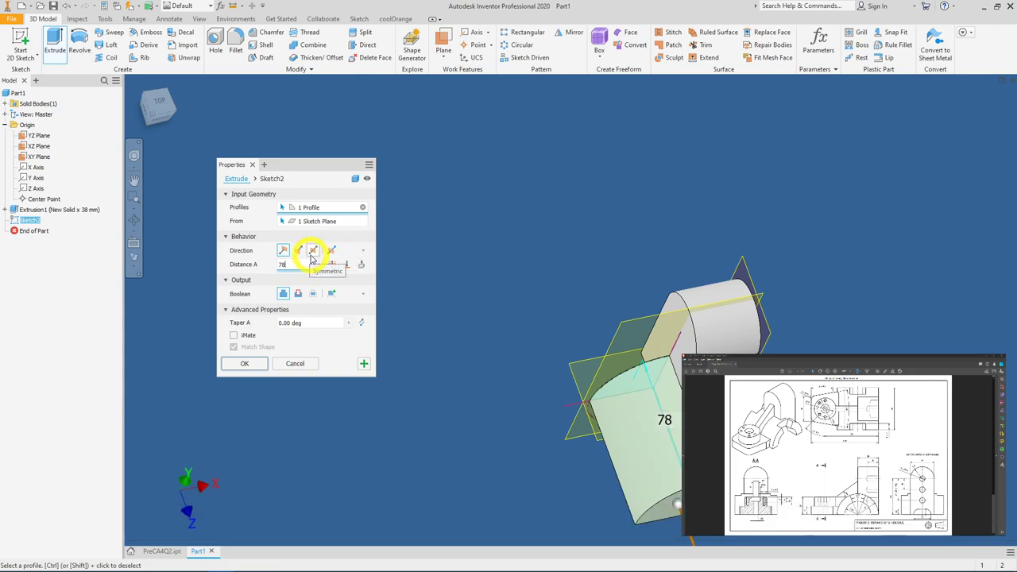
click(311, 252)
shift+middle_drag(416, 286, 478, 270)
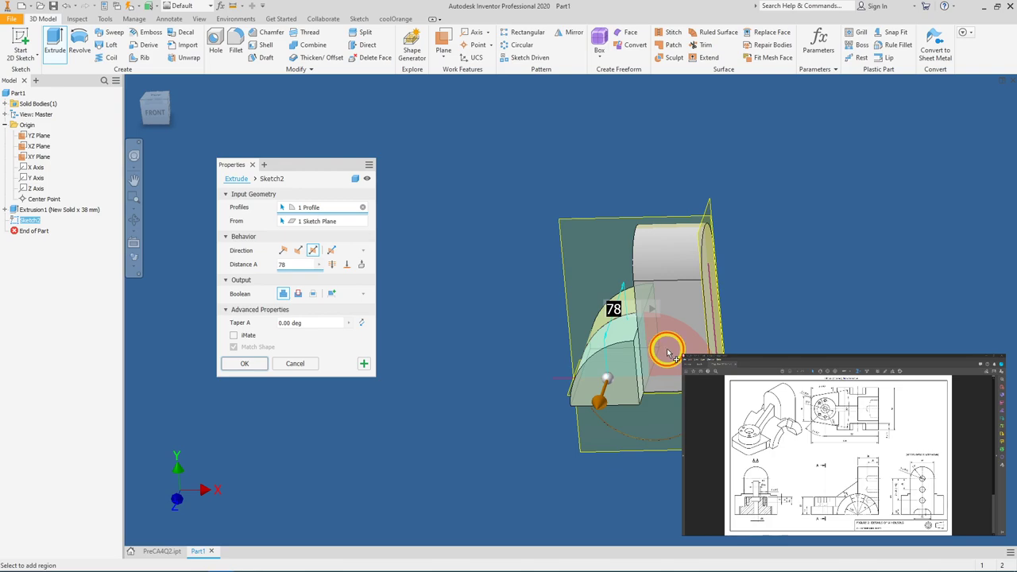
mouse_move(846, 307)
shift+middle_down()
mouse_move(876, 340)
mouse_move(865, 294)
mouse_move(866, 309)
mouse_move(824, 270)
mouse_move(842, 298)
shift+middle_up()
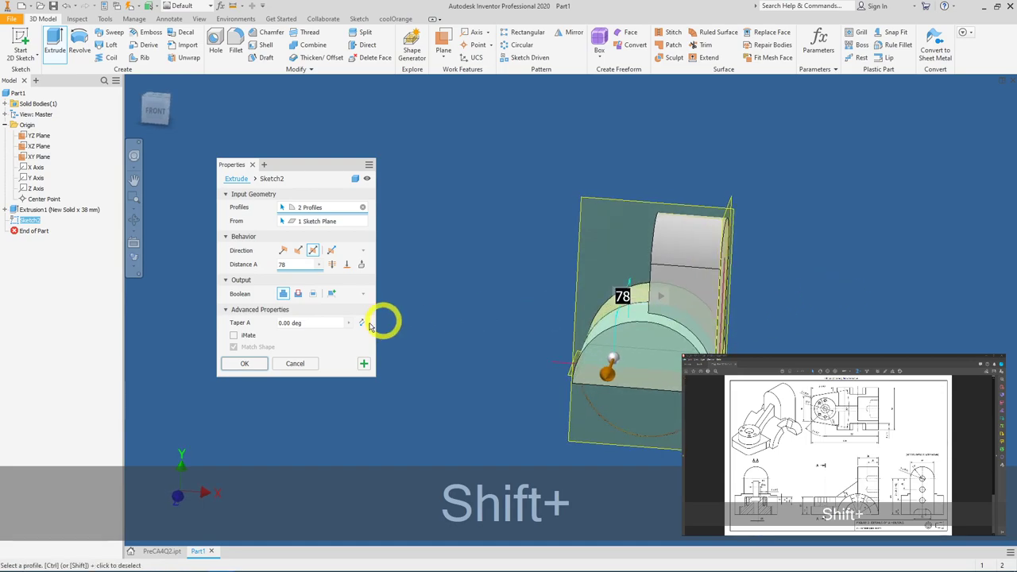
click(265, 364)
Start a new sketch on the flat bottom face of the half-cylinder base
shift+middle_drag(734, 315, 817, 322)
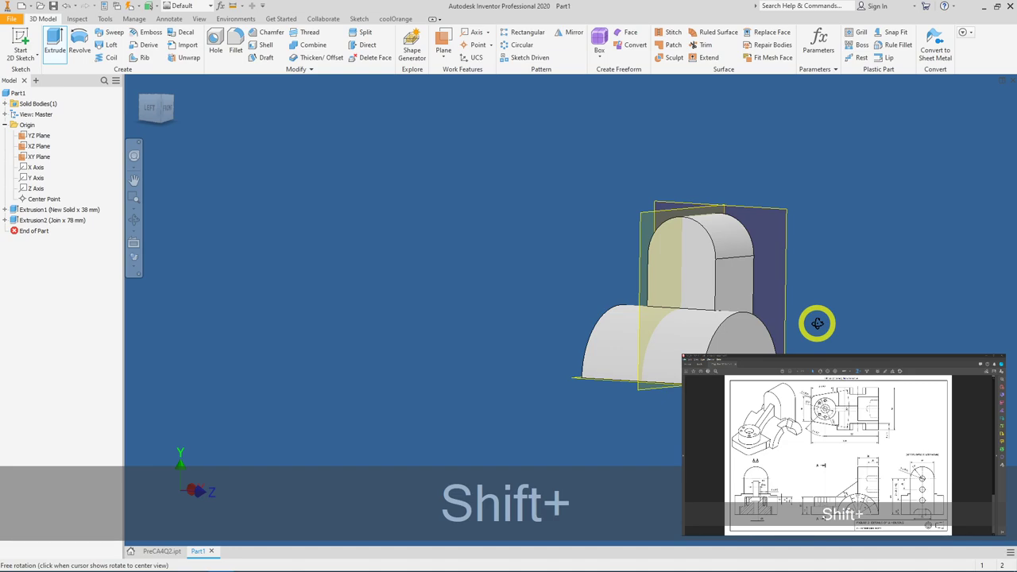
shift+middle_drag(817, 322, 710, 344)
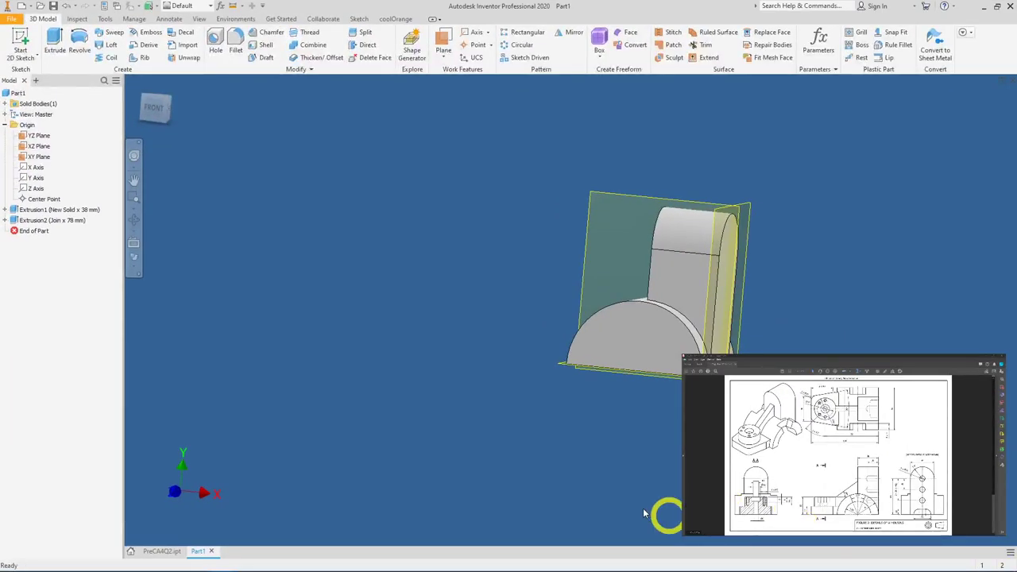
shift+middle_drag(644, 514, 643, 372)
click(644, 372)
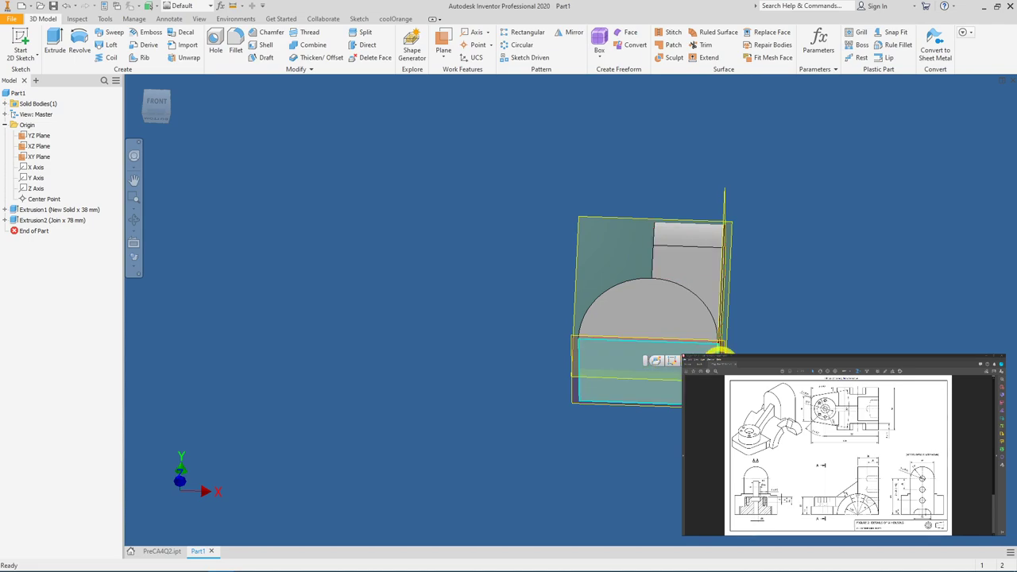
click(719, 351)
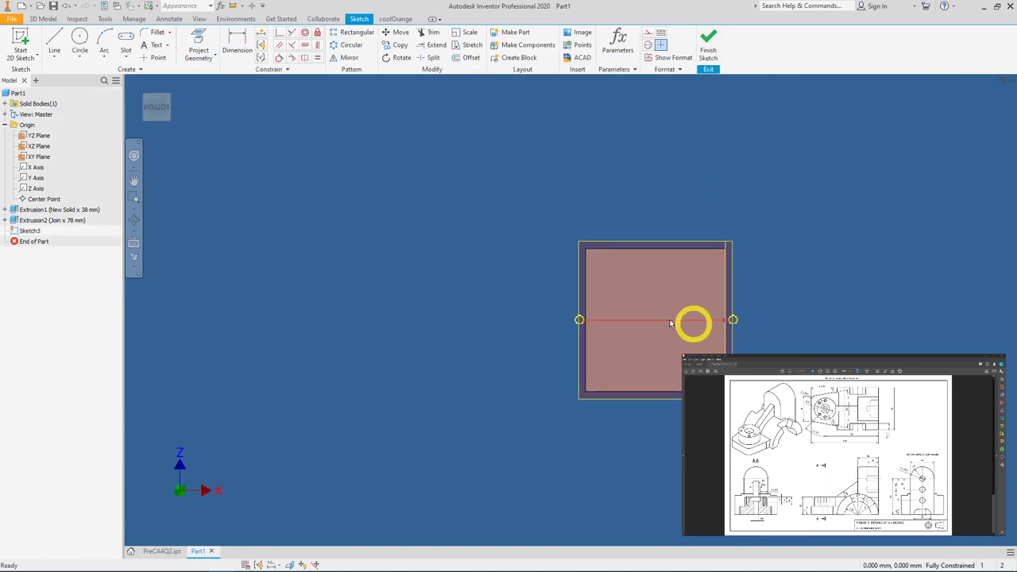
click(597, 323)
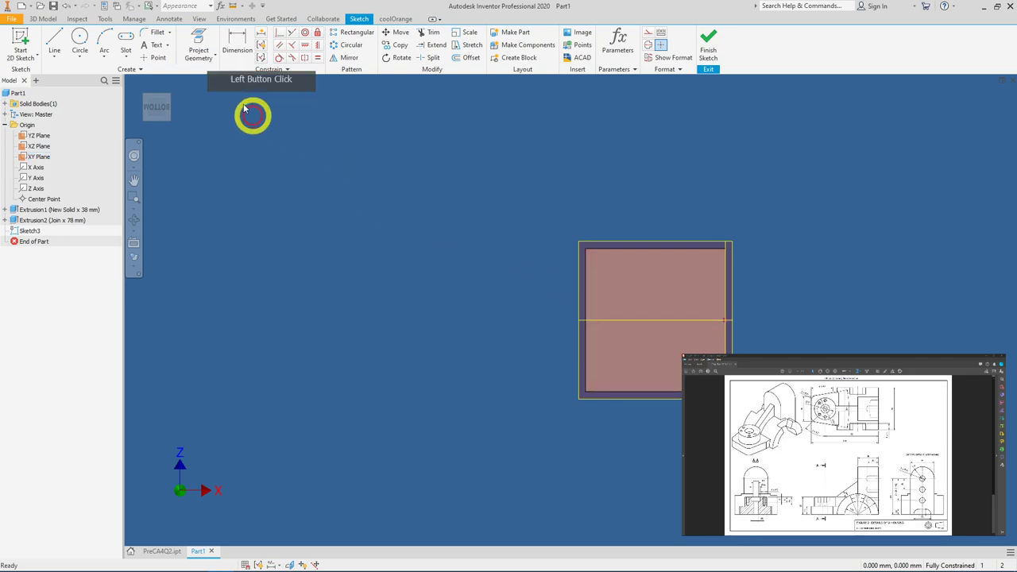
Project the bottom face and the XY plane into the sketch
click(199, 36)
click(612, 343)
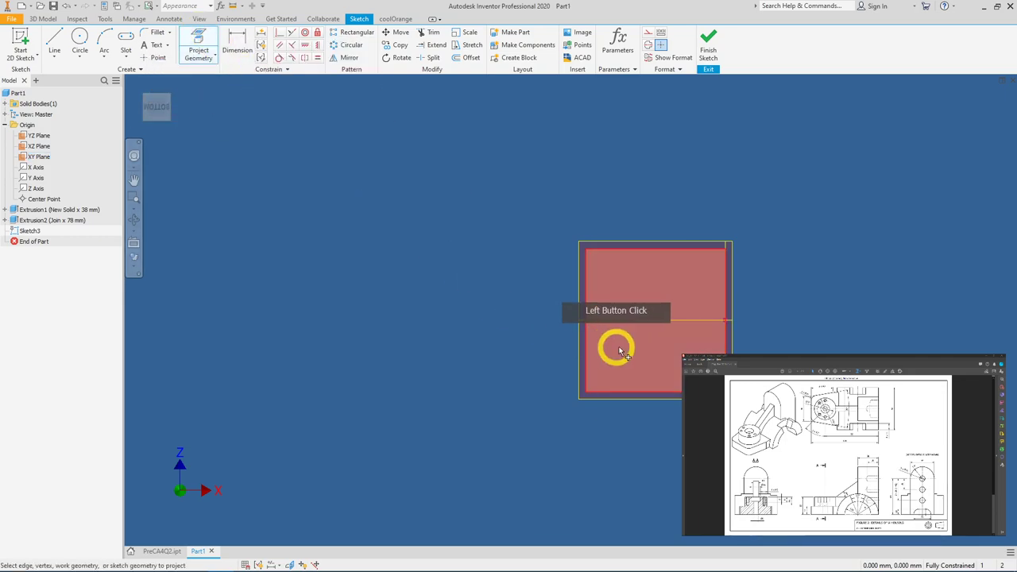
click(579, 322)
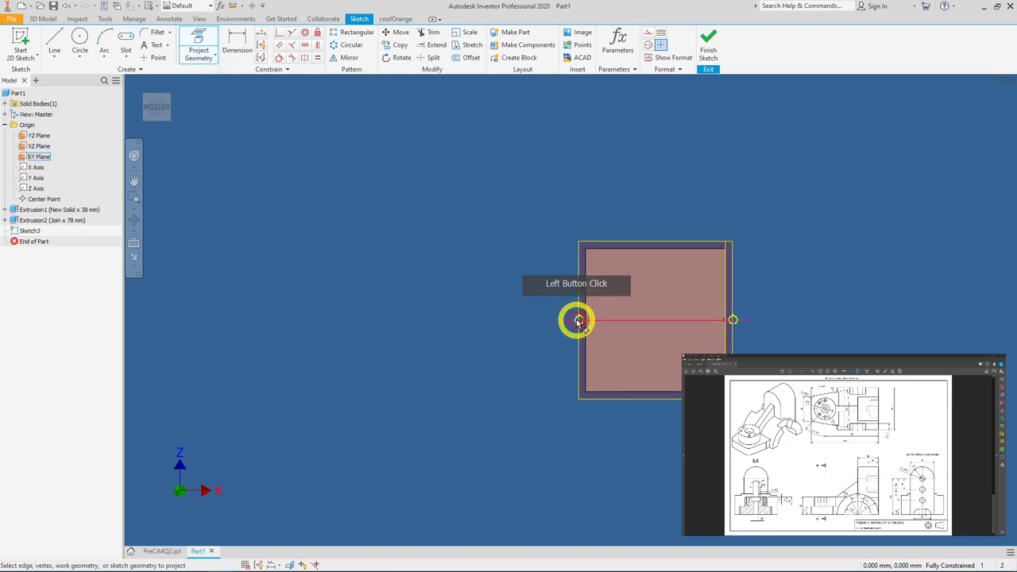
Draw a circle about 48 mm in diameter centered on the projected XY plane line, beyond the base on the negative X side
click(85, 45)
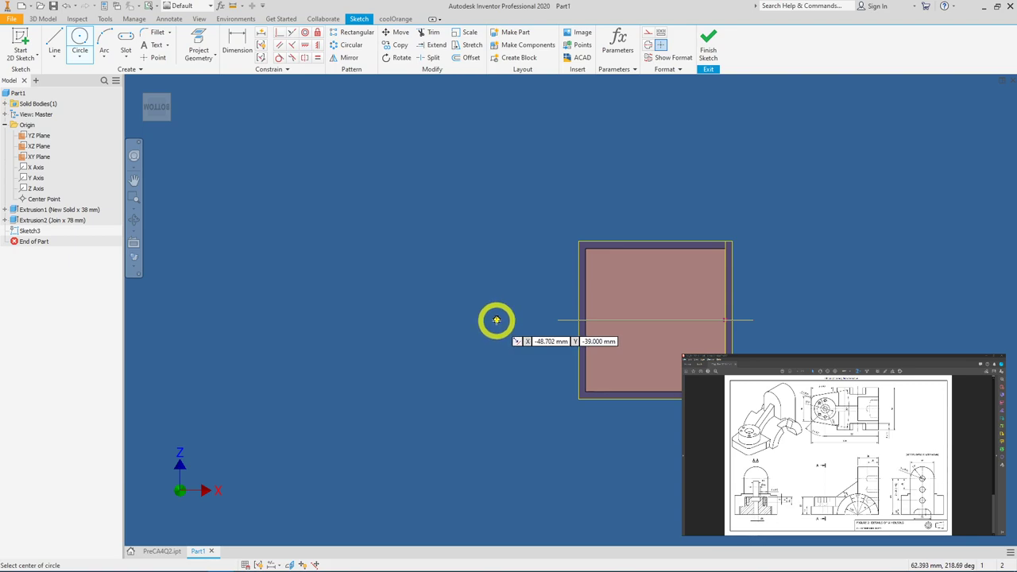
click(496, 321)
click(527, 350)
click(561, 468)
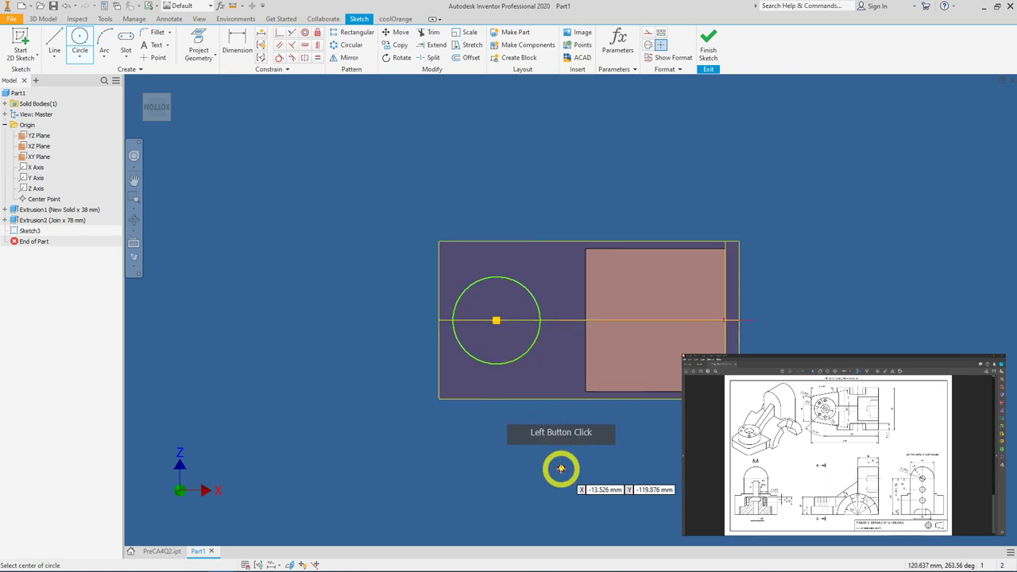
Dimension the circle's diameter and set it to 40 mm
click(236, 43)
click(486, 284)
click(526, 321)
text(40)
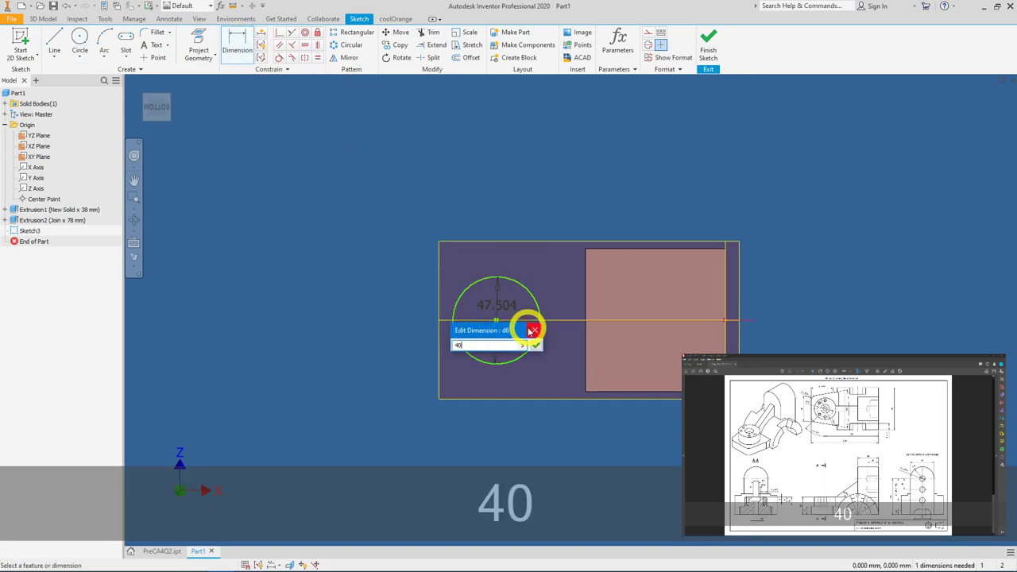
click(535, 332)
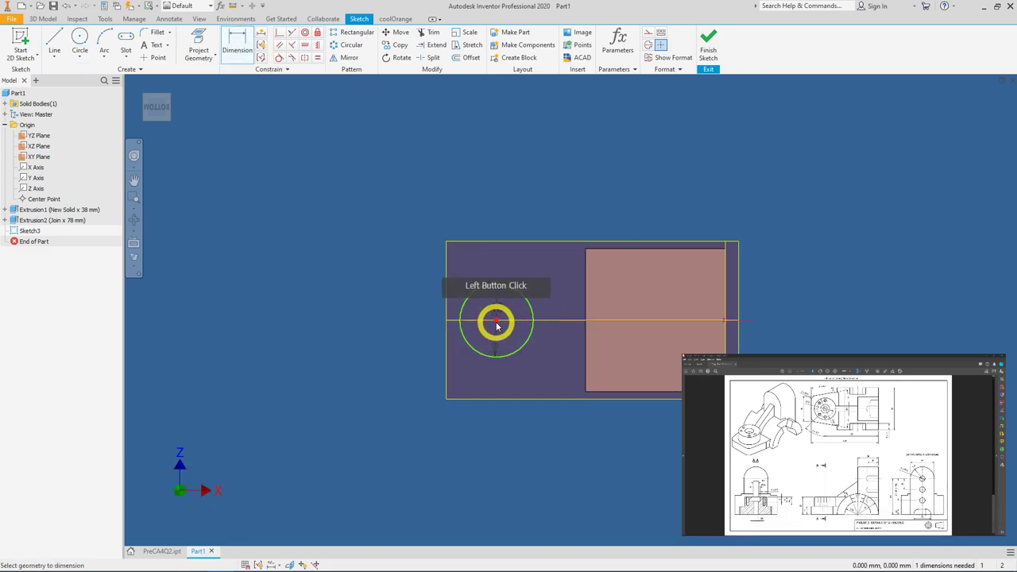
Set the distance from the circle's center to the YZ plane to 98 mm and finish the sketch
click(724, 262)
click(619, 157)
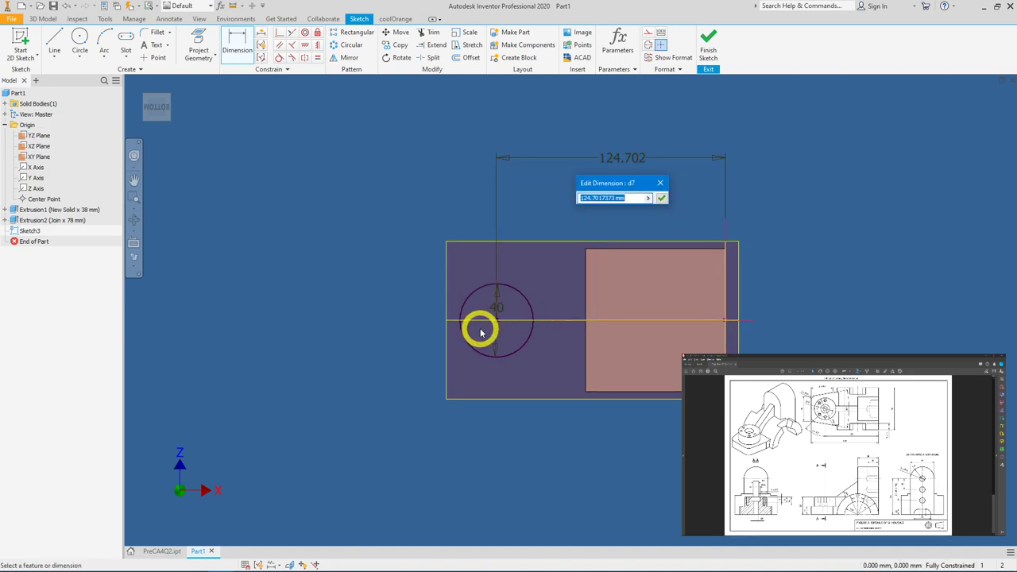
text(98)
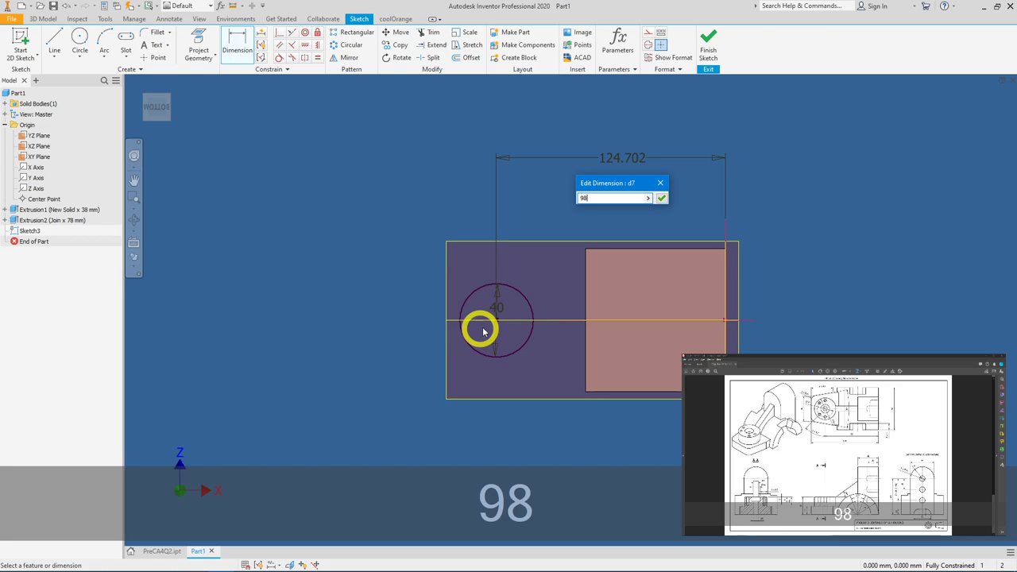
click(661, 198)
mouse_move(674, 336)
shift+middle_down()
mouse_move(699, 309)
mouse_move(704, 323)
shift+middle_up()
click(708, 46)
Extrude both halves of the circle 32 mm in the flipped direction, upward from the bottom plane, to form the round boss
click(54, 41)
click(519, 343)
click(578, 333)
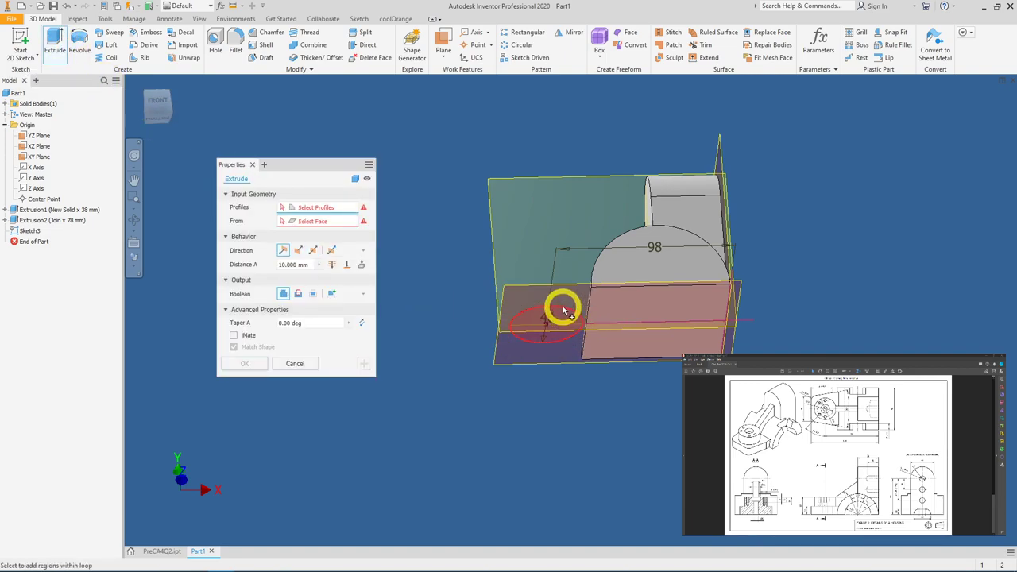
click(366, 314)
click(310, 262)
click(247, 264)
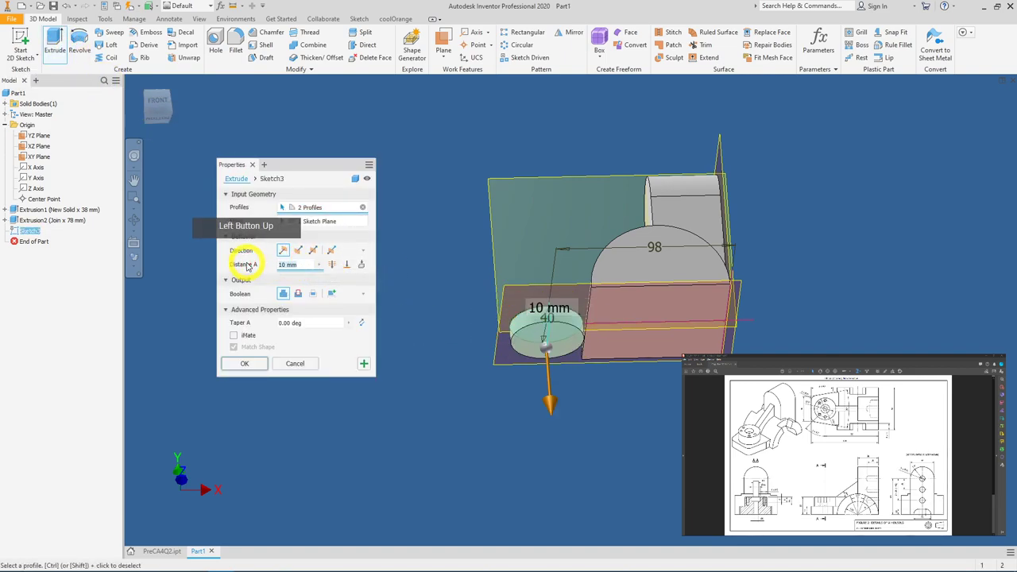
text(32)
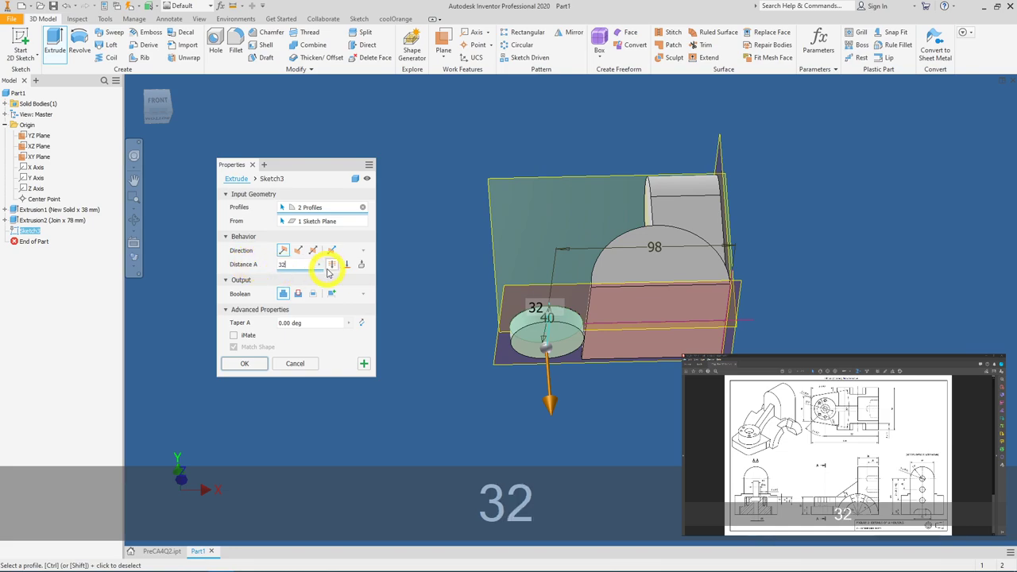
shift+middle_drag(502, 305, 479, 305)
click(298, 251)
shift+middle_drag(420, 363, 472, 325)
click(246, 363)
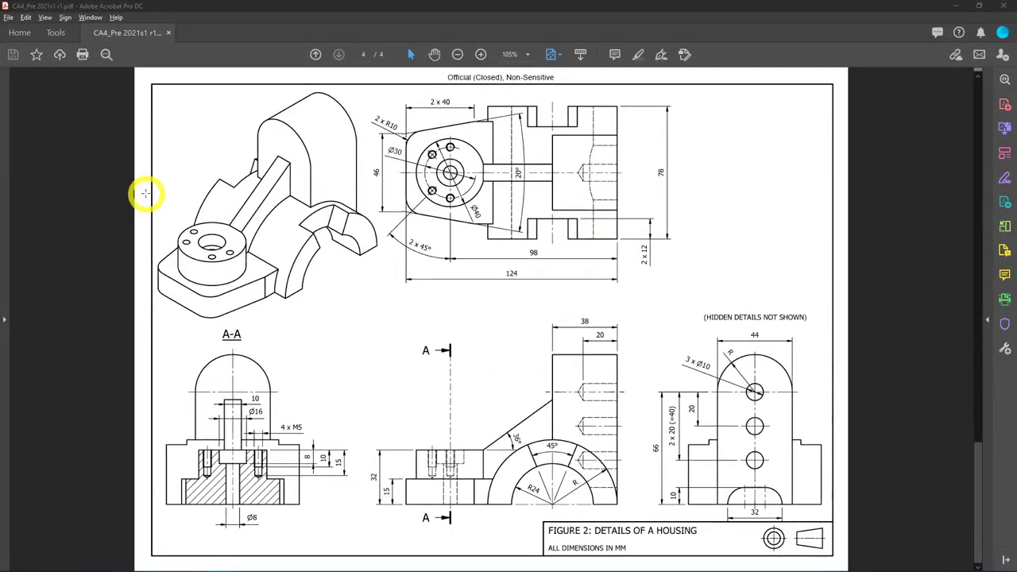
Start a new sketch on the XZ plane beneath the part
key(shift)
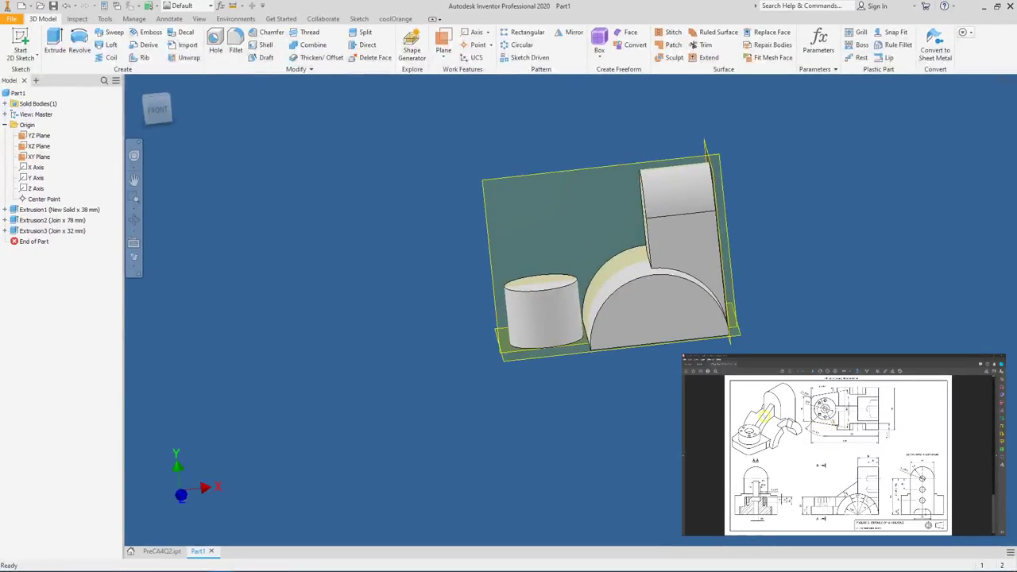
shift+middle_drag(776, 318, 762, 311)
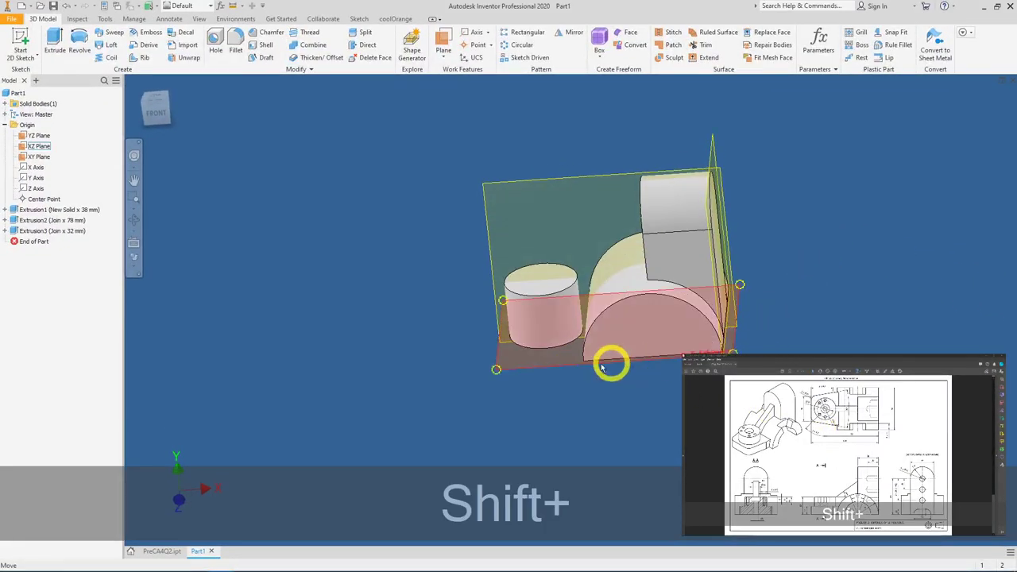
click(517, 368)
click(532, 364)
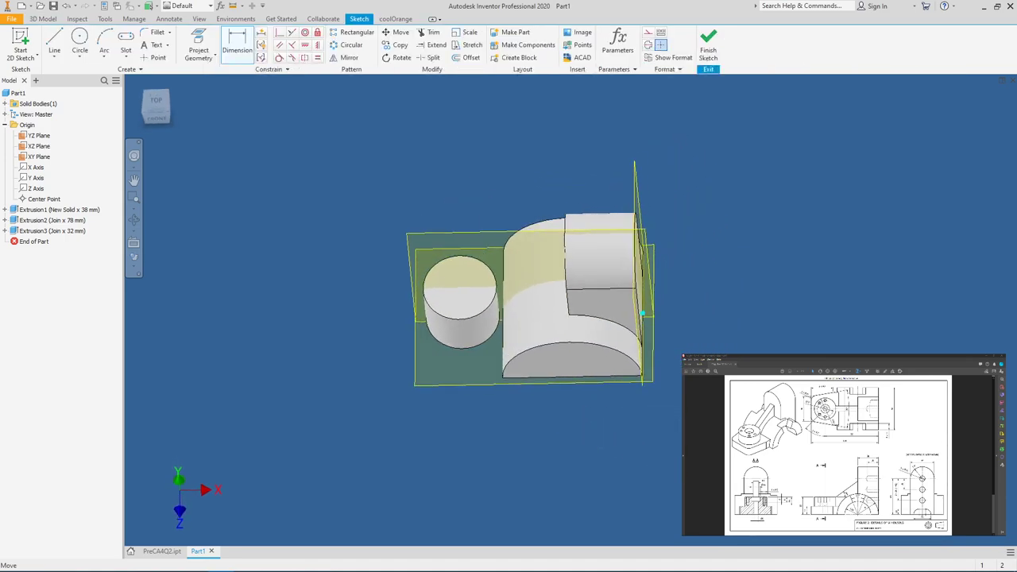
drag(588, 310, 644, 310)
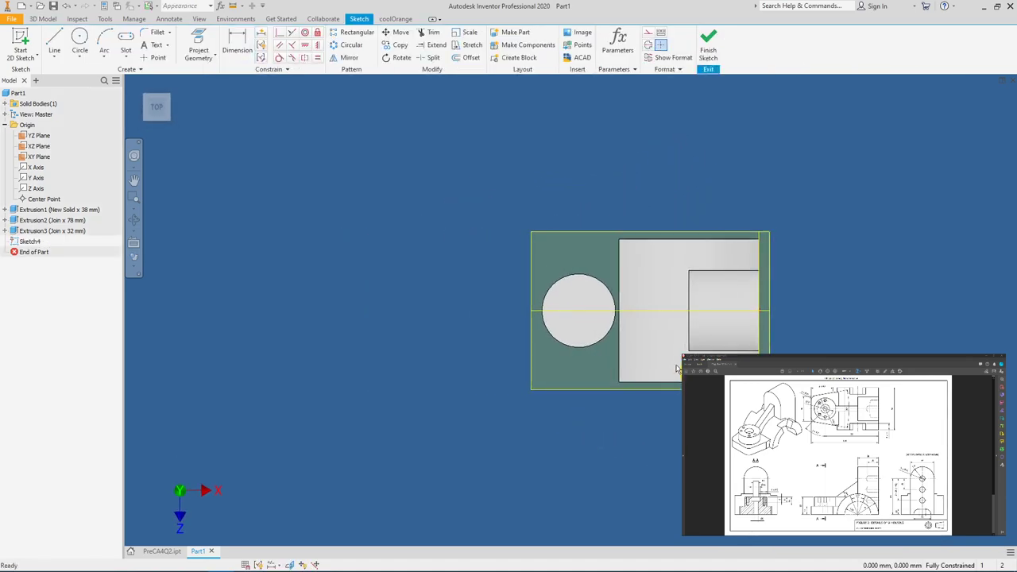
Sketch a closed six-line outline around the boss, with an outer end line about 45 mm long, flaring sides, and straight sides reaching the upright's front edge
click(61, 40)
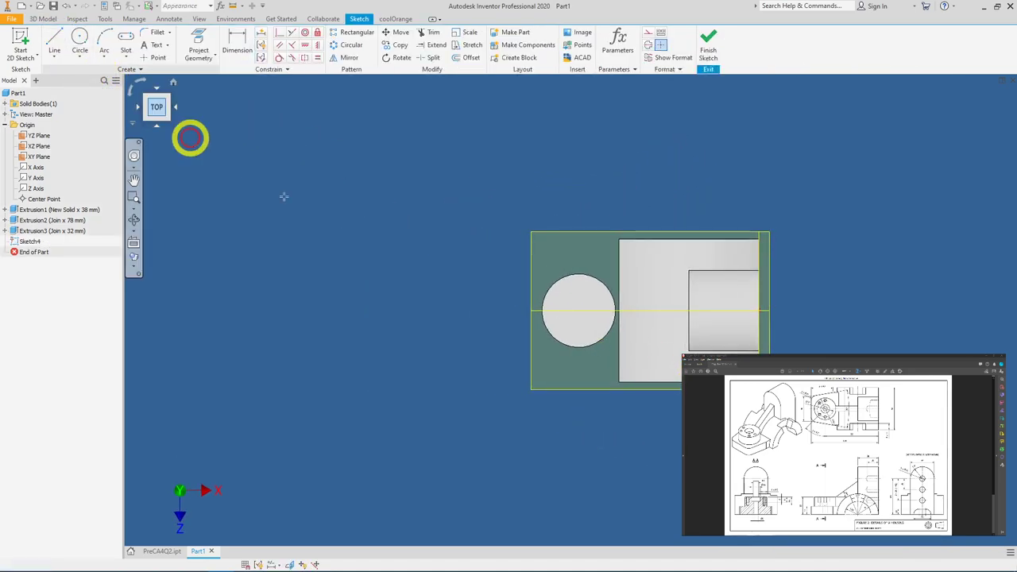
click(503, 272)
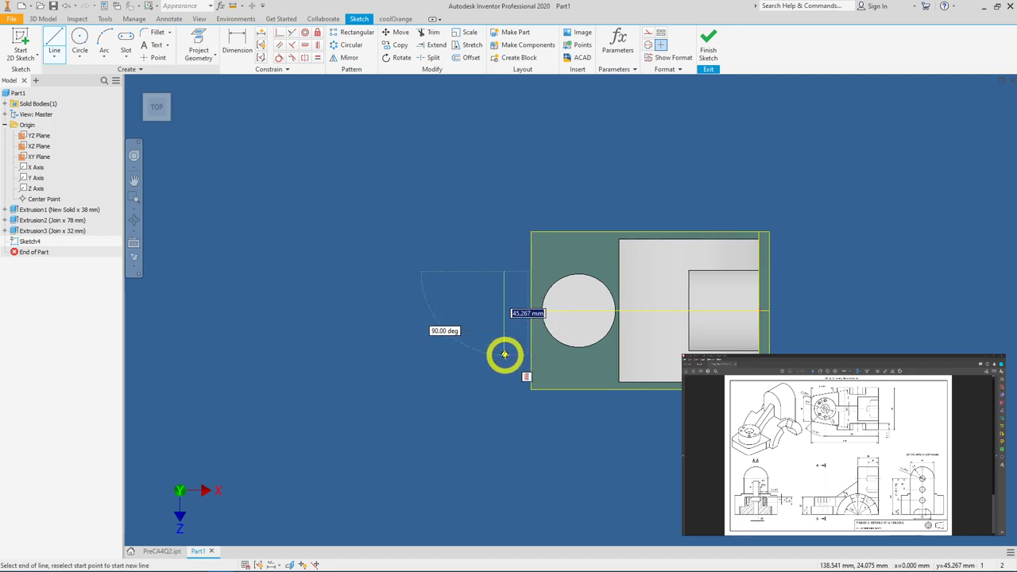
click(504, 355)
click(575, 367)
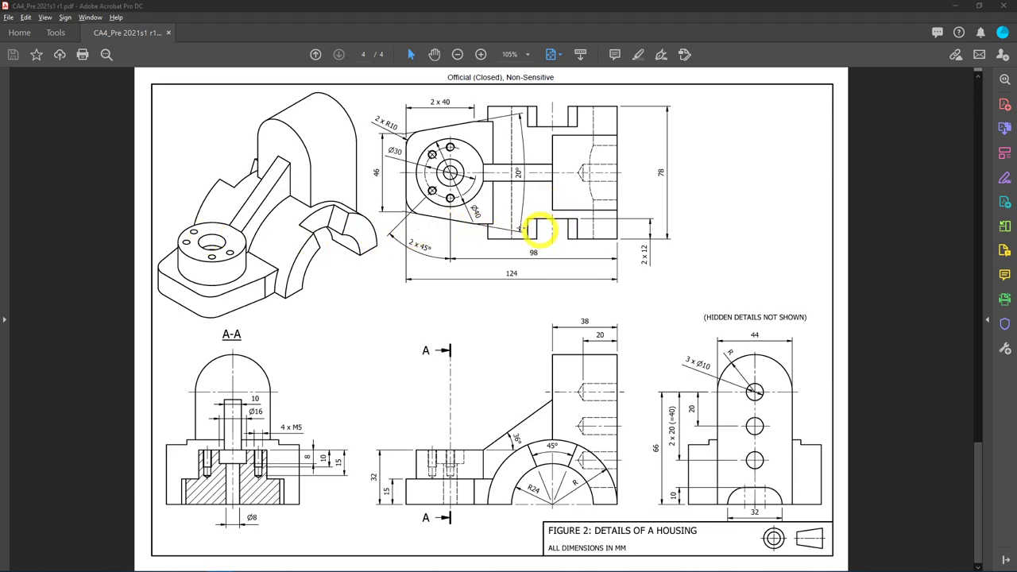
key(super+Down)
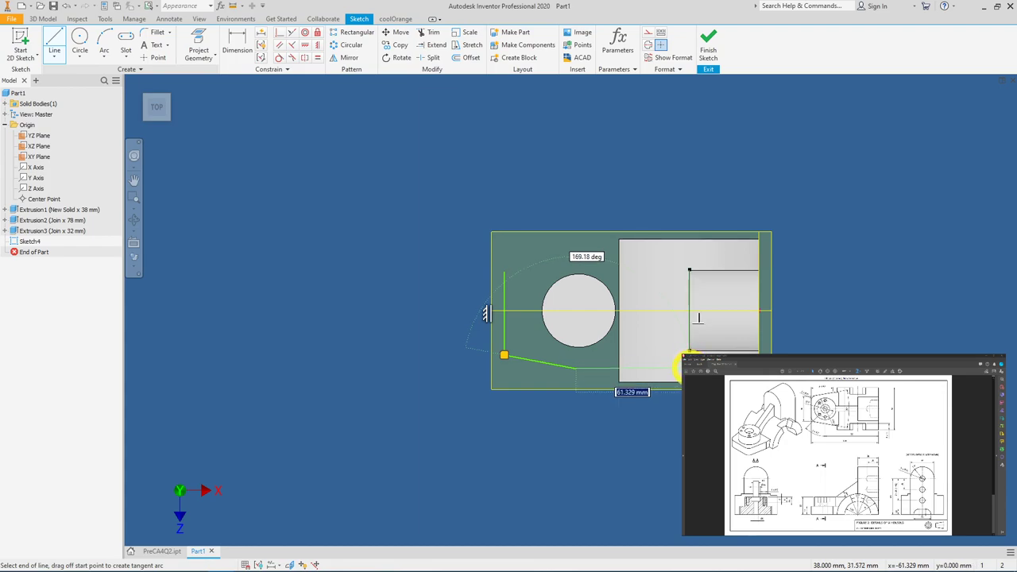
click(688, 356)
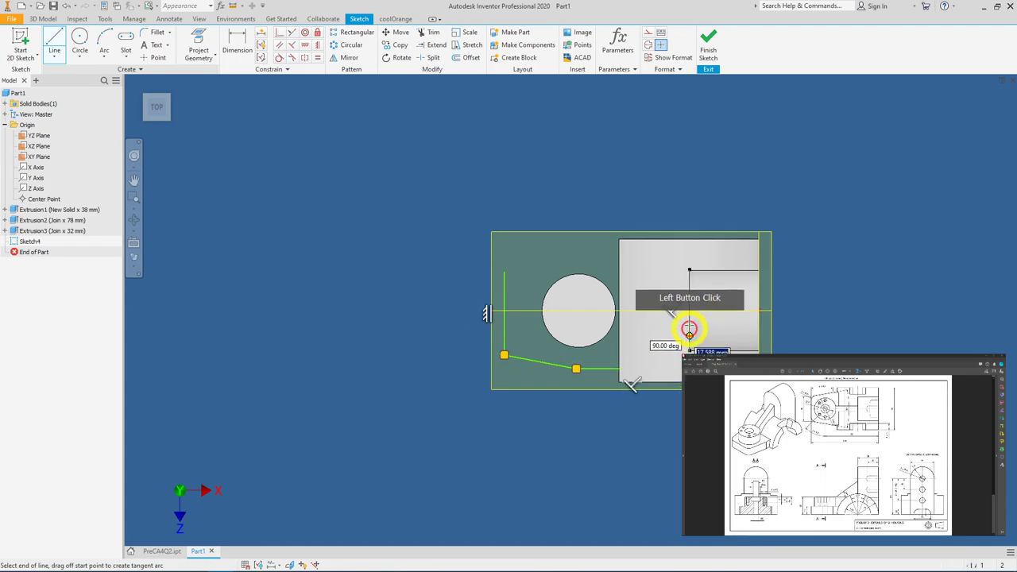
click(688, 257)
click(524, 267)
click(503, 272)
click(593, 191)
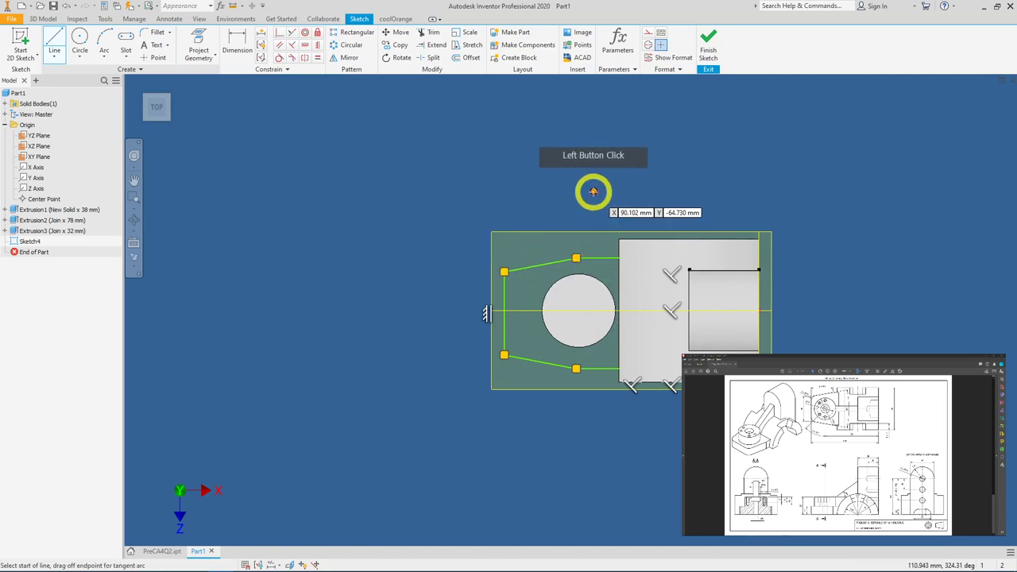
right_click(630, 195)
click(629, 195)
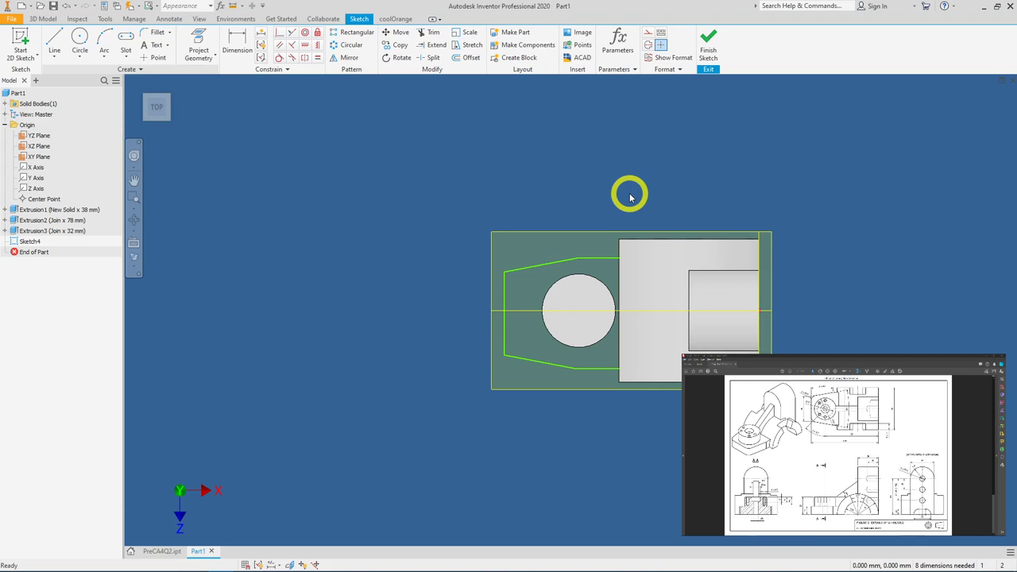
click(305, 59)
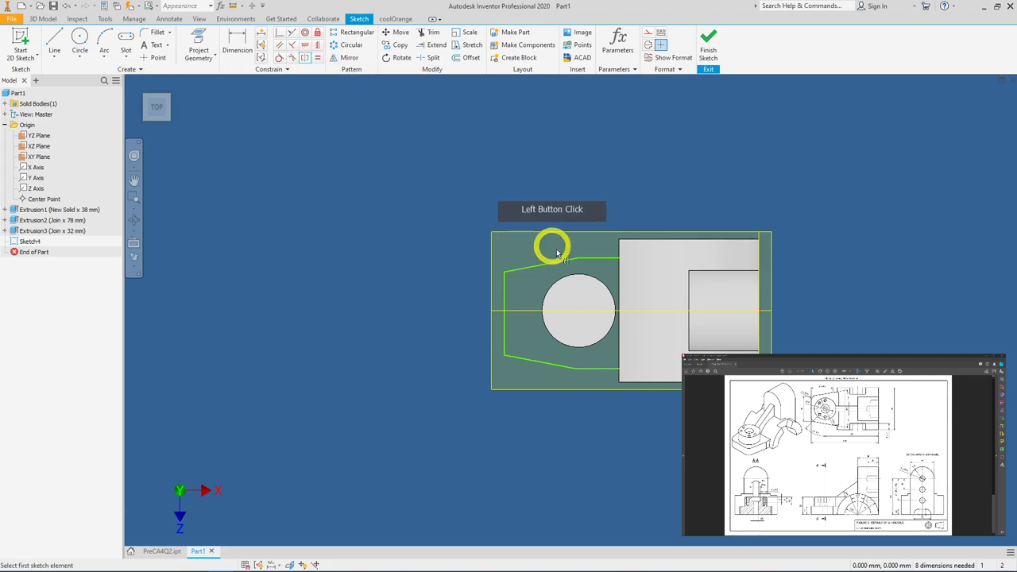
click(544, 270)
click(535, 359)
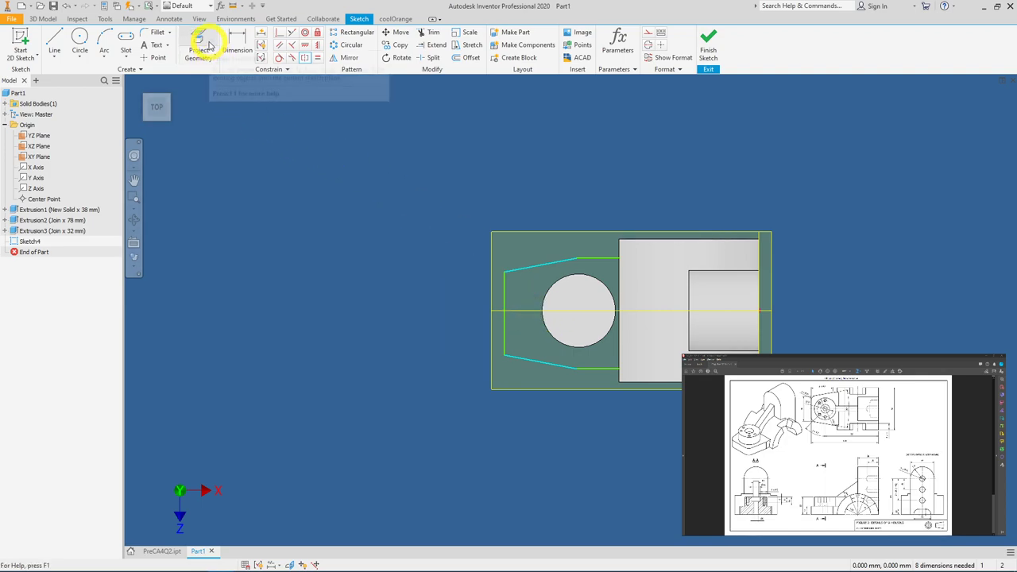
Project the XY plane into the sketch as the outline's centerline
click(204, 37)
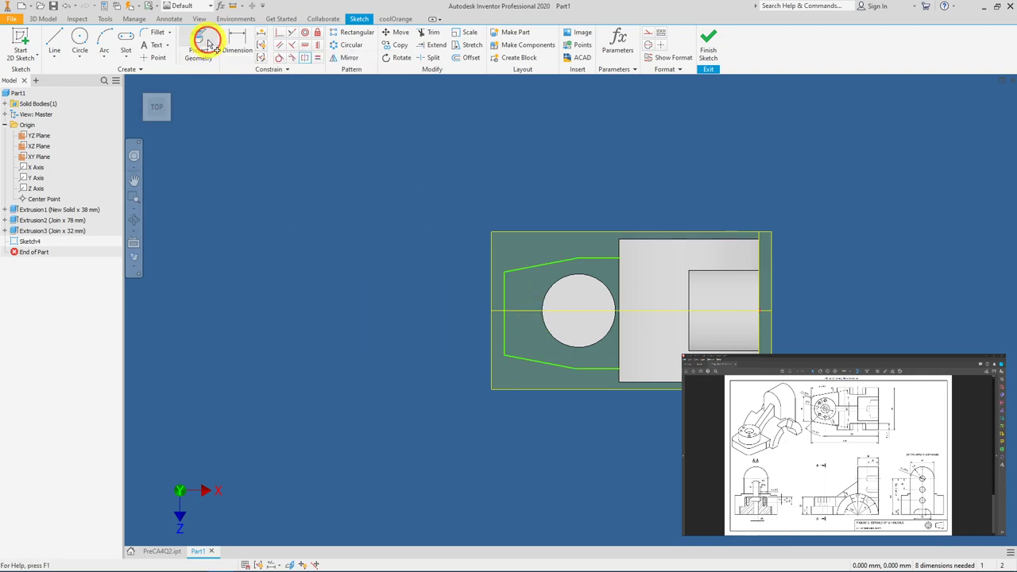
click(508, 277)
click(524, 311)
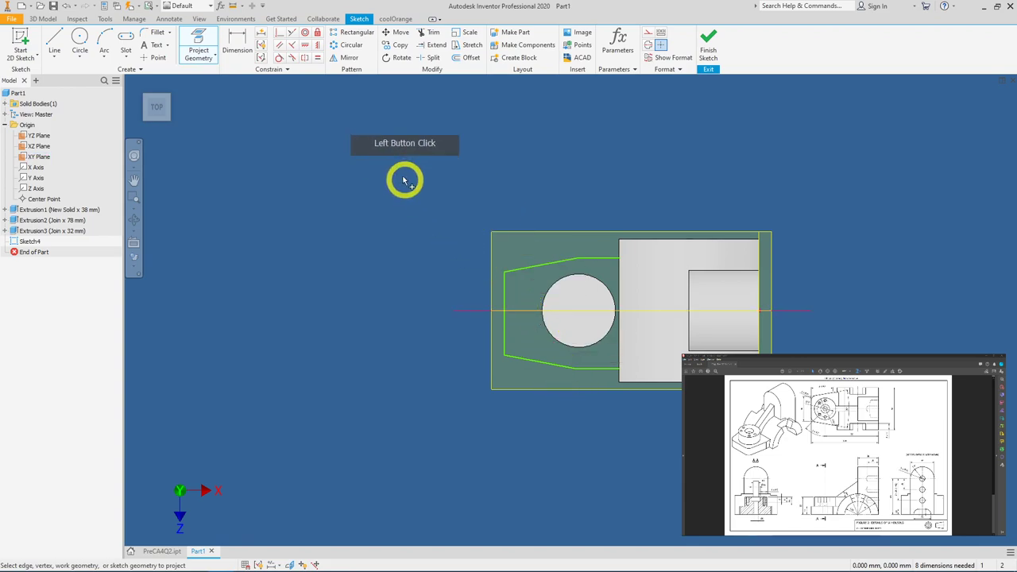
Make the two angled sides and the two straight sides of the outline symmetric about the projected XY plane line
click(305, 60)
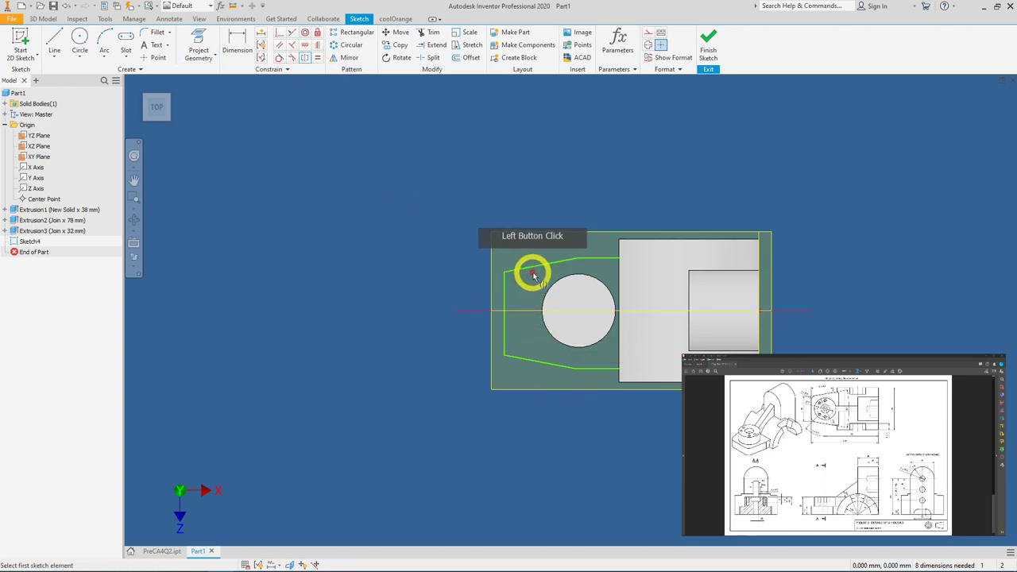
click(530, 270)
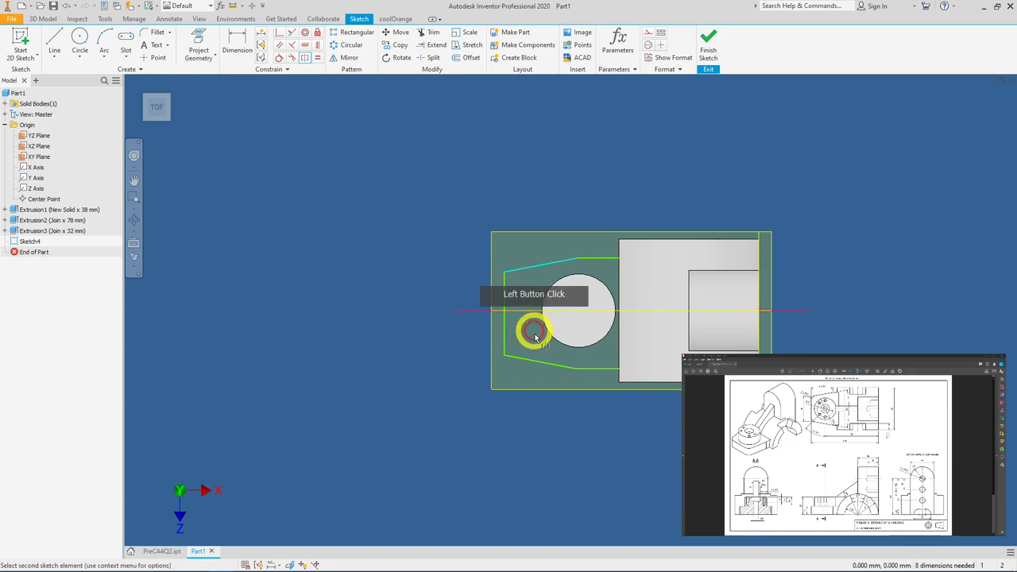
click(534, 362)
click(523, 311)
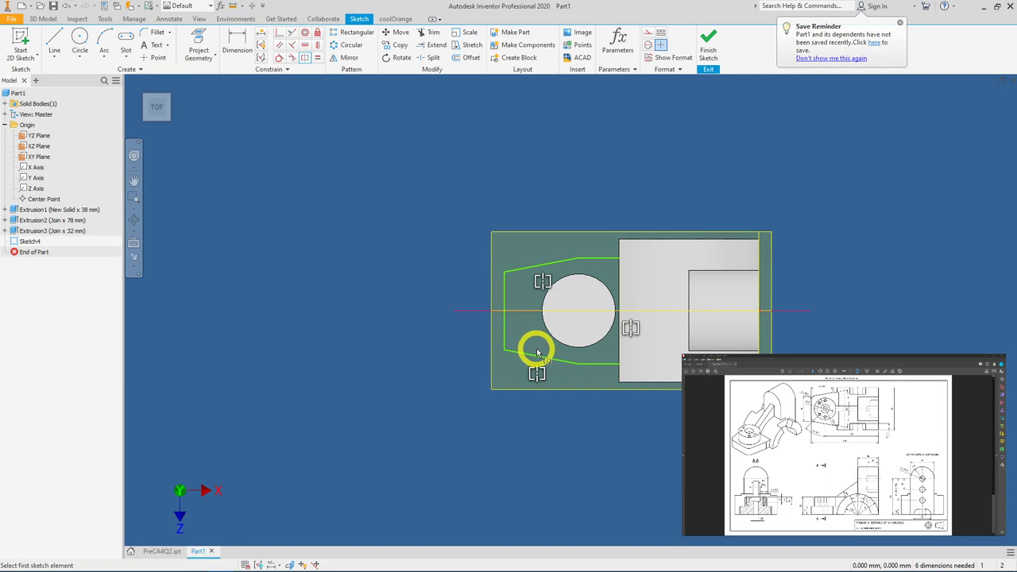
click(602, 261)
click(602, 367)
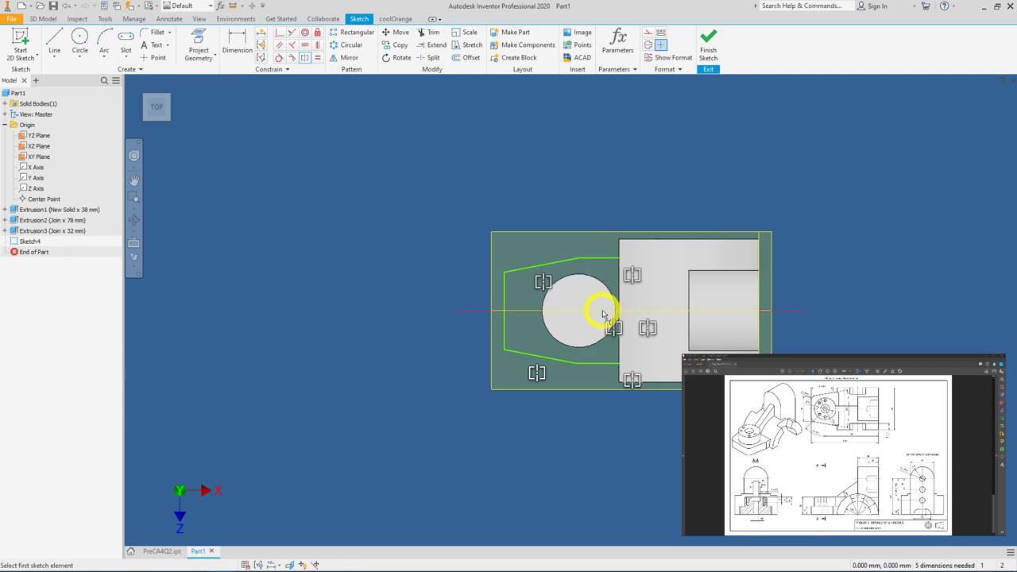
right_click(782, 240)
click(811, 240)
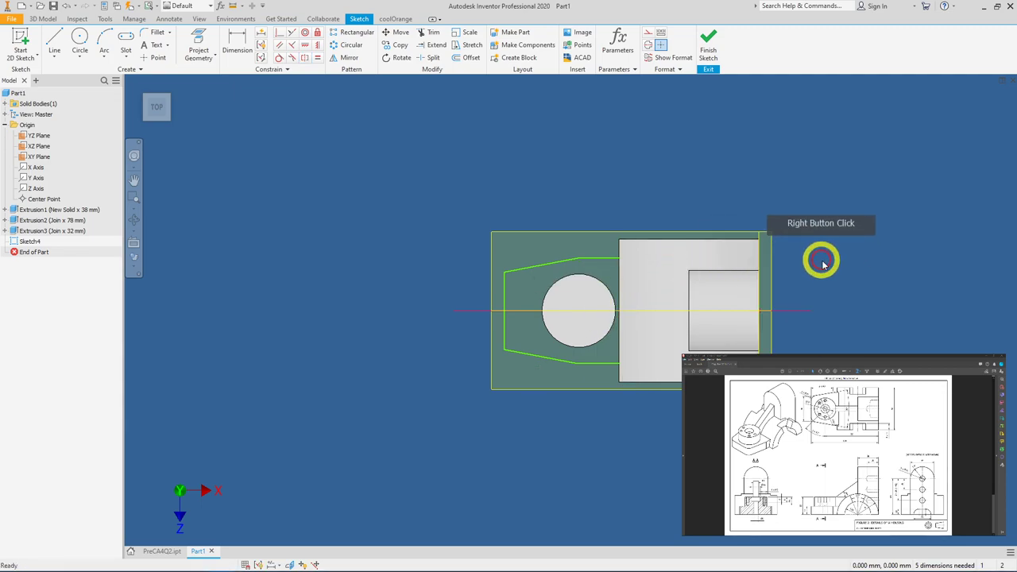
Make the outline's inner end line collinear with the projected front edge of the upright
shift+middle_drag(730, 286, 709, 223)
click(665, 291)
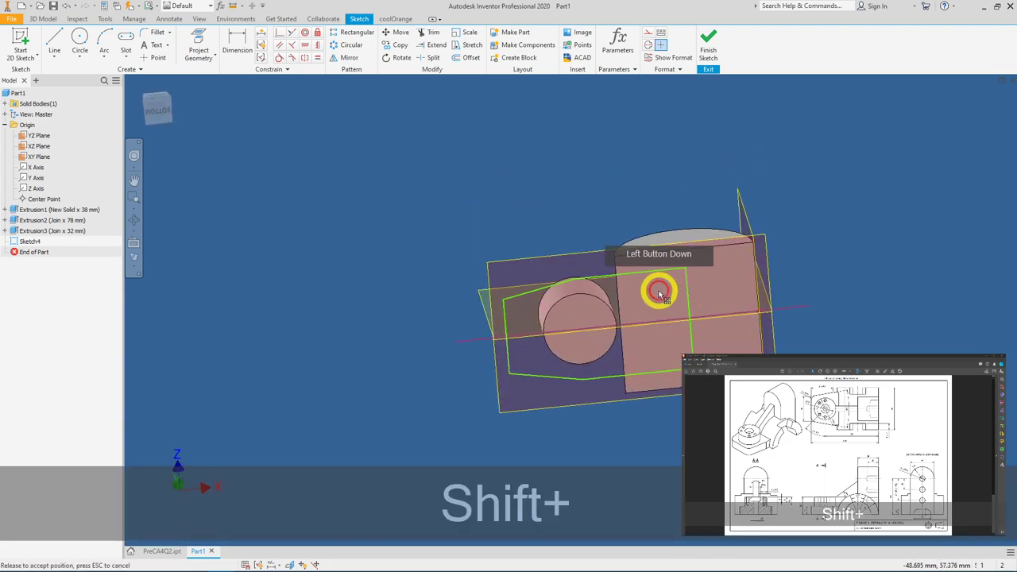
mouse_move(685, 278)
mouse_down()
mouse_move(653, 277)
mouse_move(680, 275)
mouse_move(654, 277)
mouse_move(653, 288)
mouse_move(798, 284)
mouse_up()
click(690, 285)
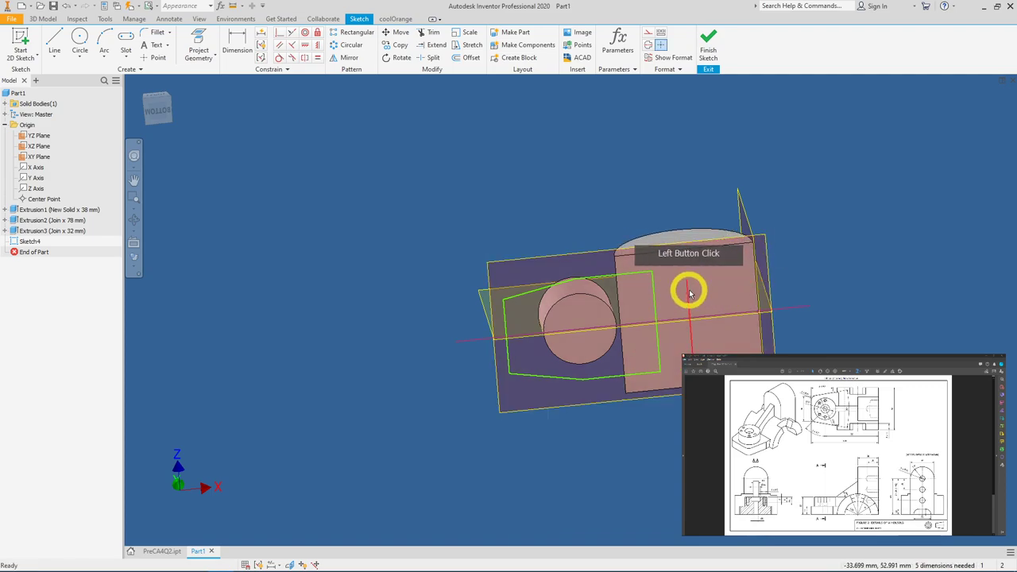
click(655, 296)
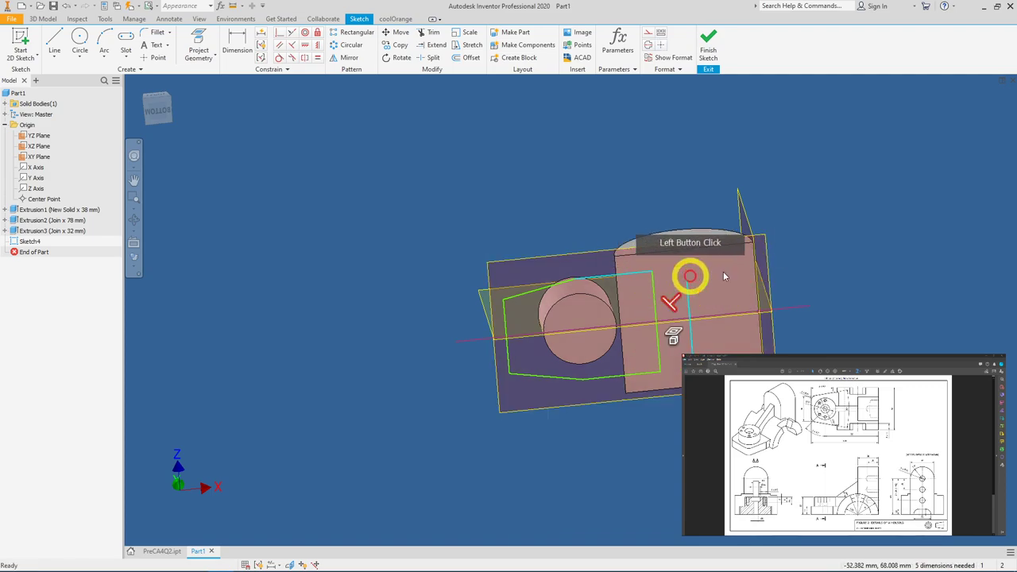
scroll(654, 293, down, 3)
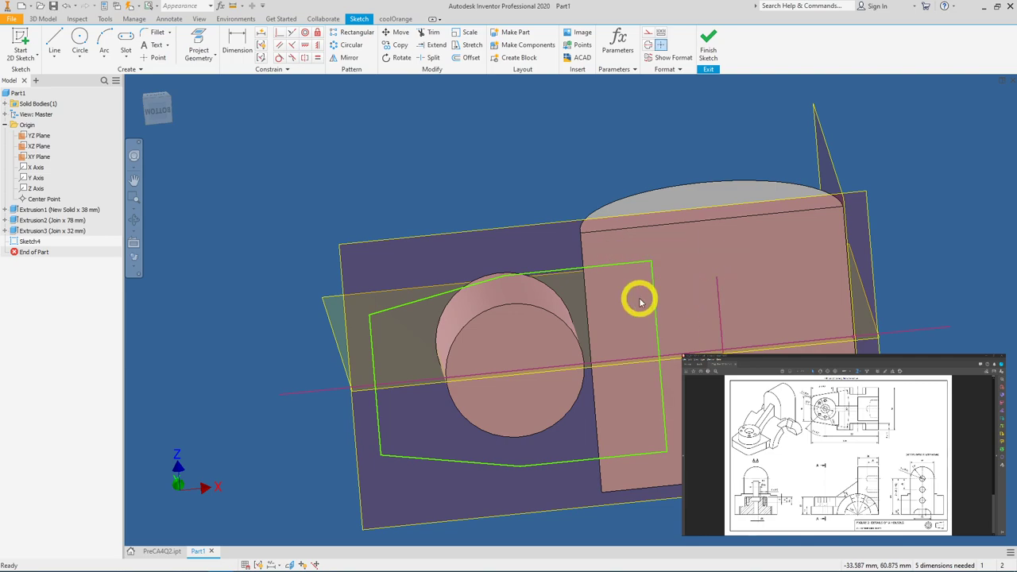
click(292, 35)
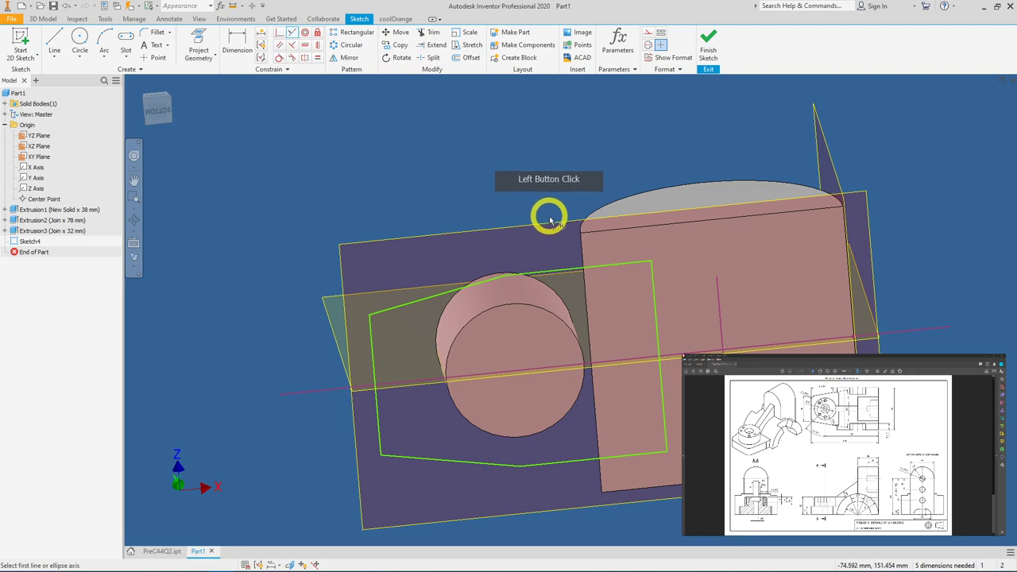
click(657, 312)
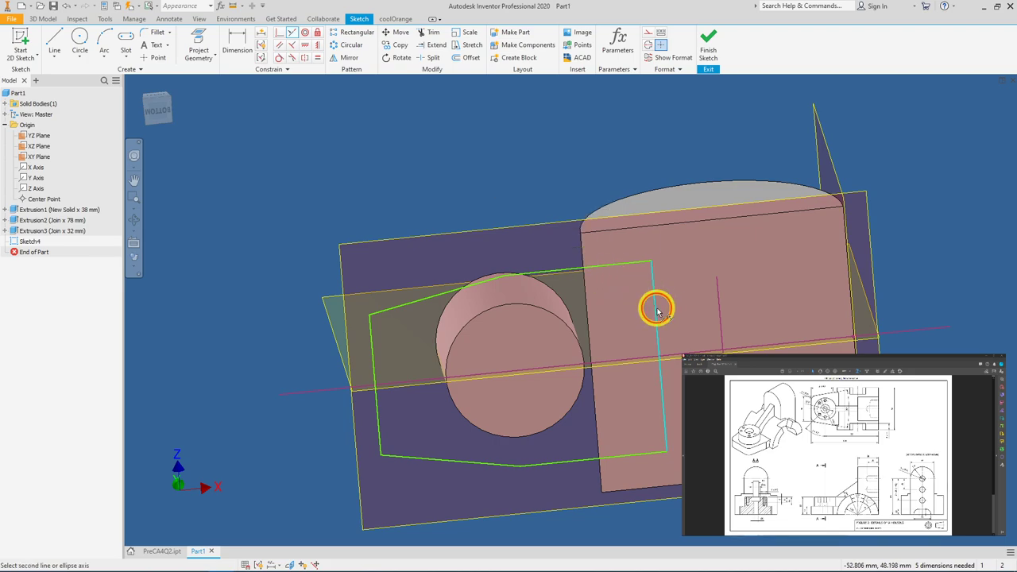
click(721, 315)
Dimension the outline's outer end line in the top view and set its length to 46 mm
shift+middle_drag(935, 263, 900, 347)
click(156, 104)
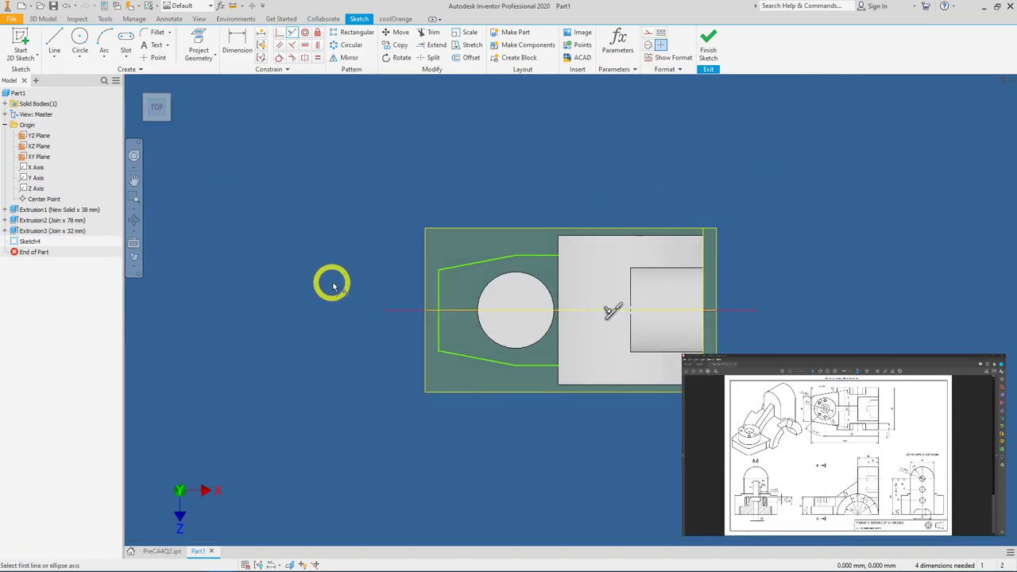
click(237, 35)
click(437, 290)
click(311, 296)
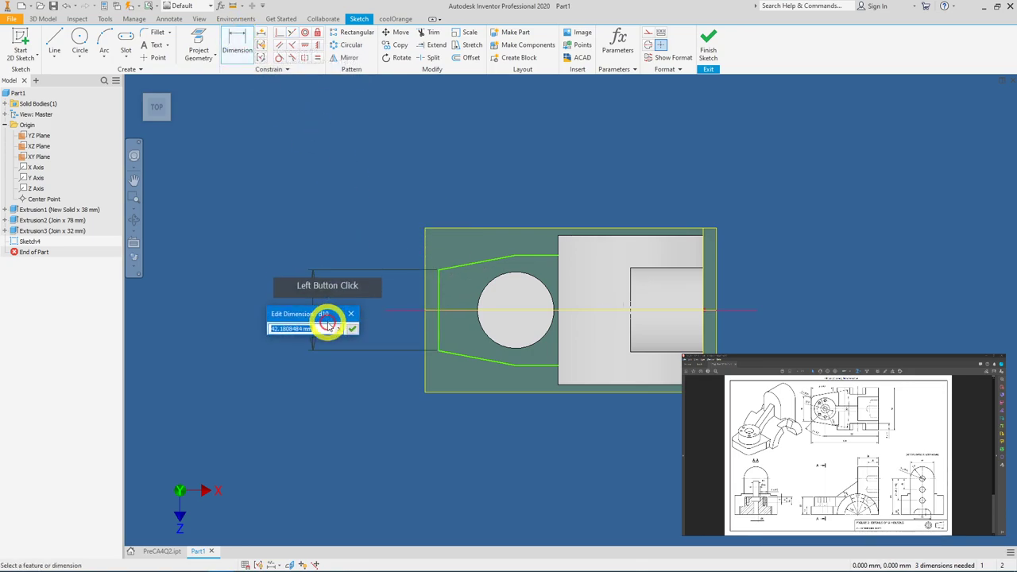
text(46)
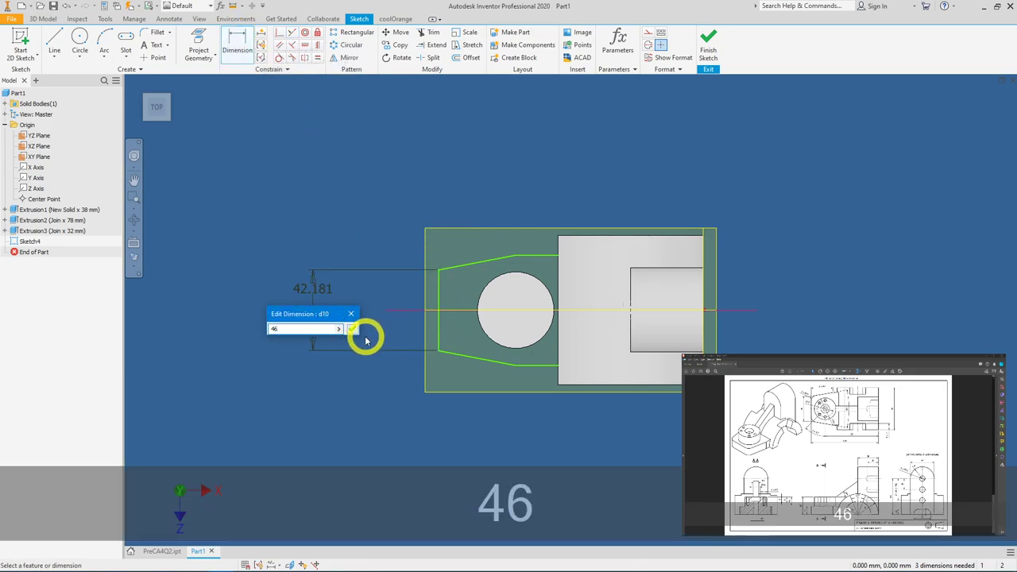
click(352, 329)
Dimension the angle between the outline's two angled sides and set it to 20 degrees
click(465, 265)
click(470, 365)
click(373, 321)
text(20)
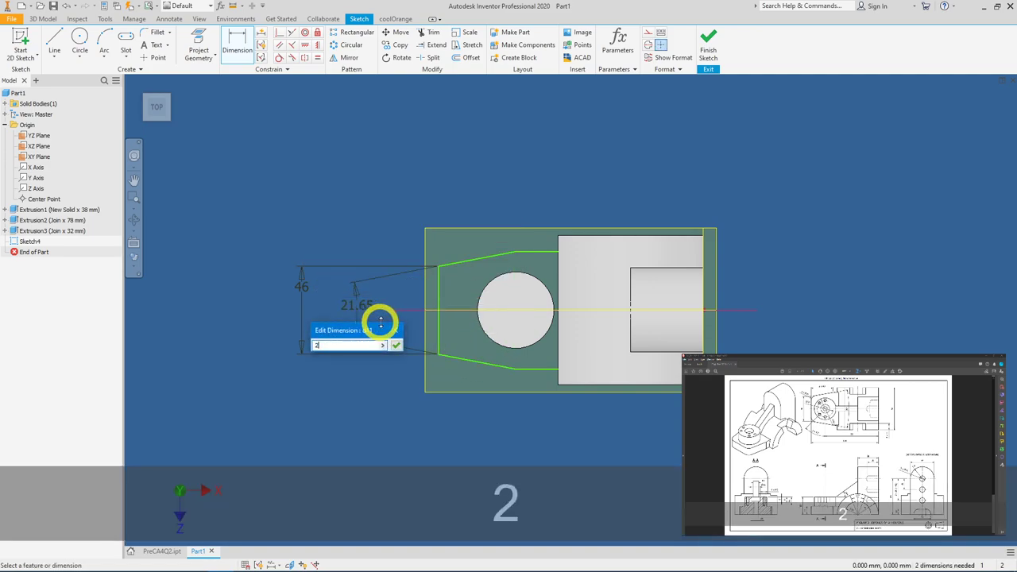
Dimension the horizontal extent of the outline's upper angled side and set it to 40 mm
click(449, 306)
click(469, 261)
click(478, 205)
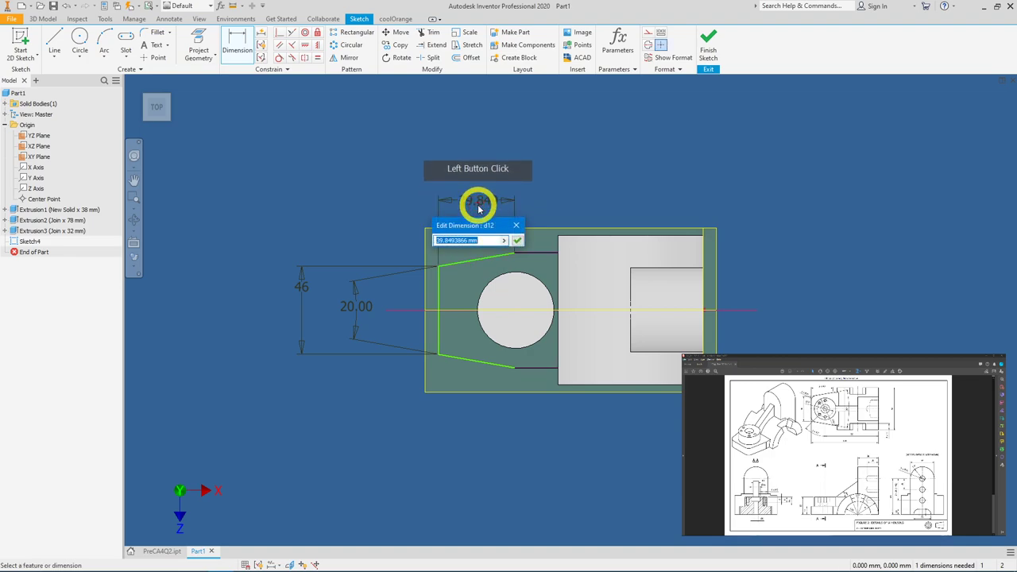
text(5)
key(BackSpace)
text(40)
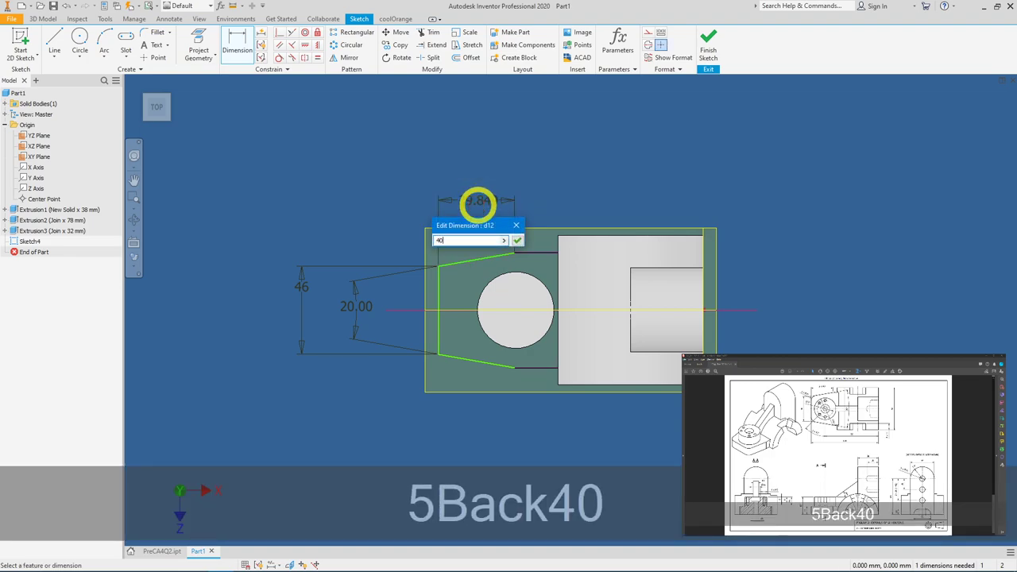
click(516, 239)
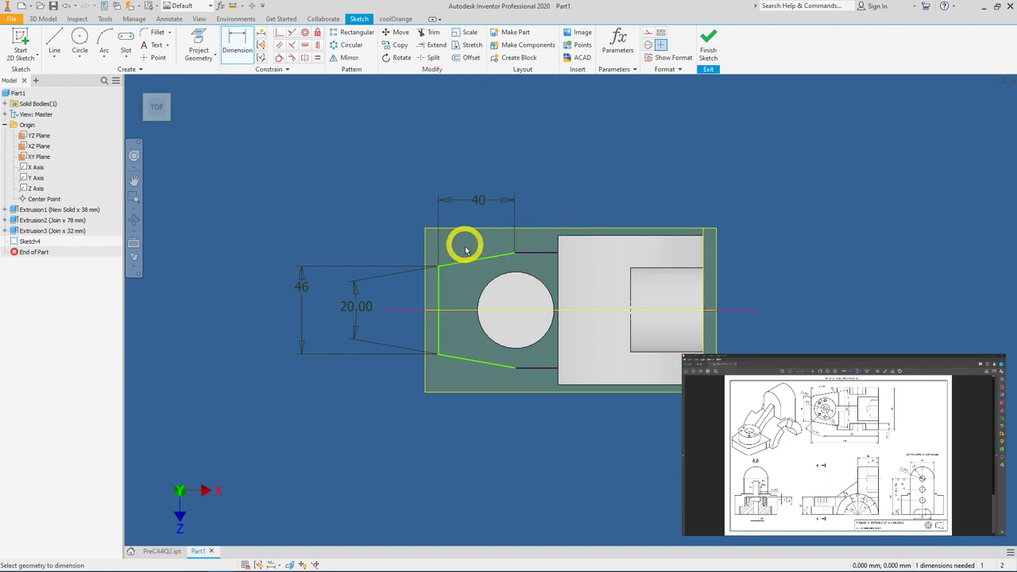
Try to make the outline's two angled sides equal in length with an Equal constraint
click(317, 57)
click(470, 286)
click(469, 357)
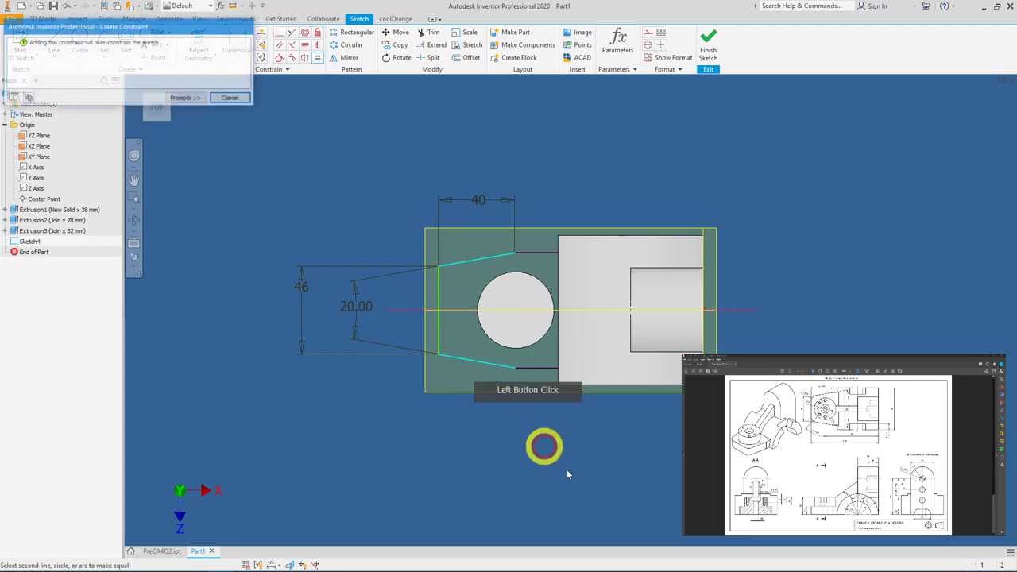
click(234, 100)
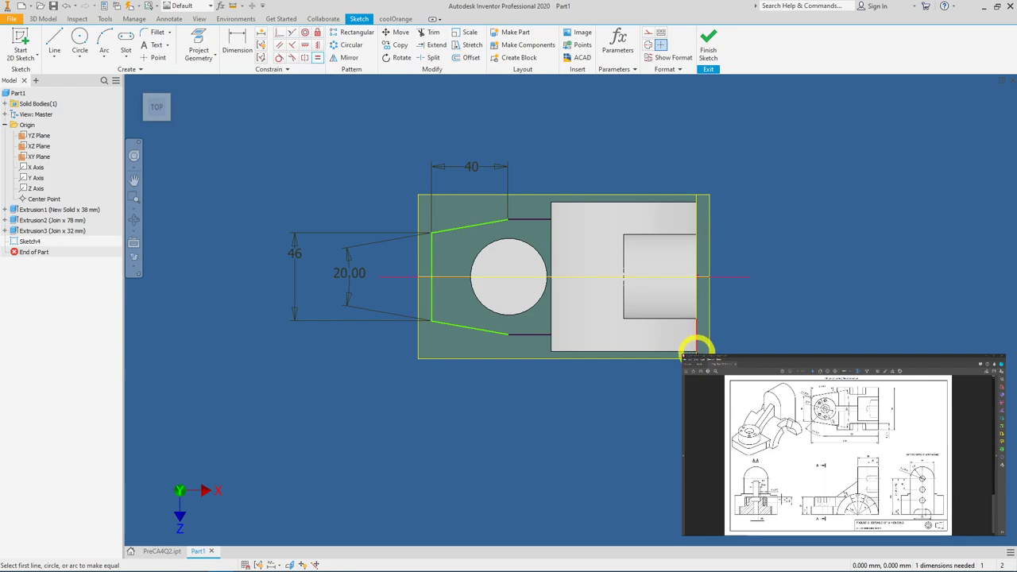
click(698, 350)
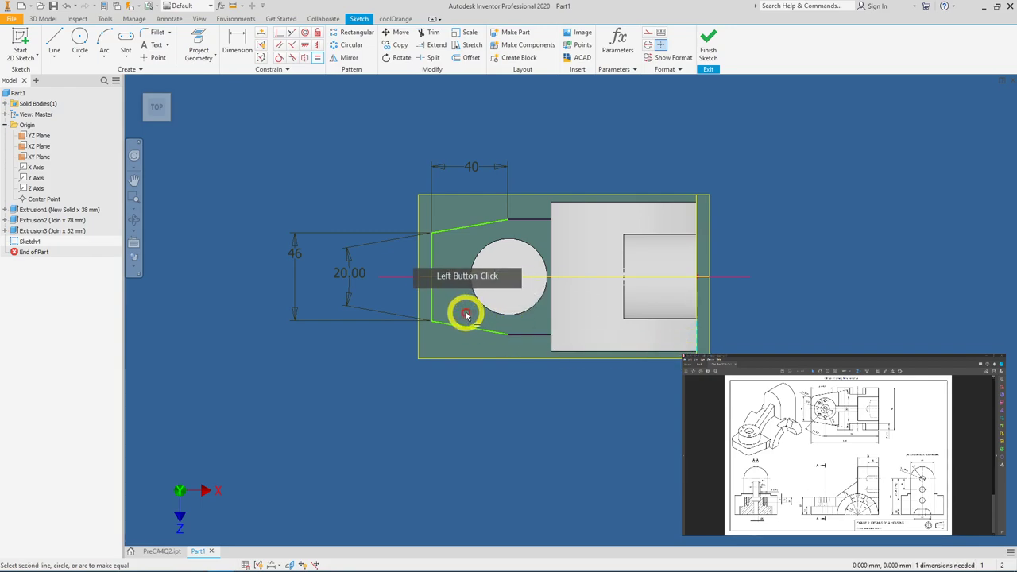
click(431, 309)
click(230, 97)
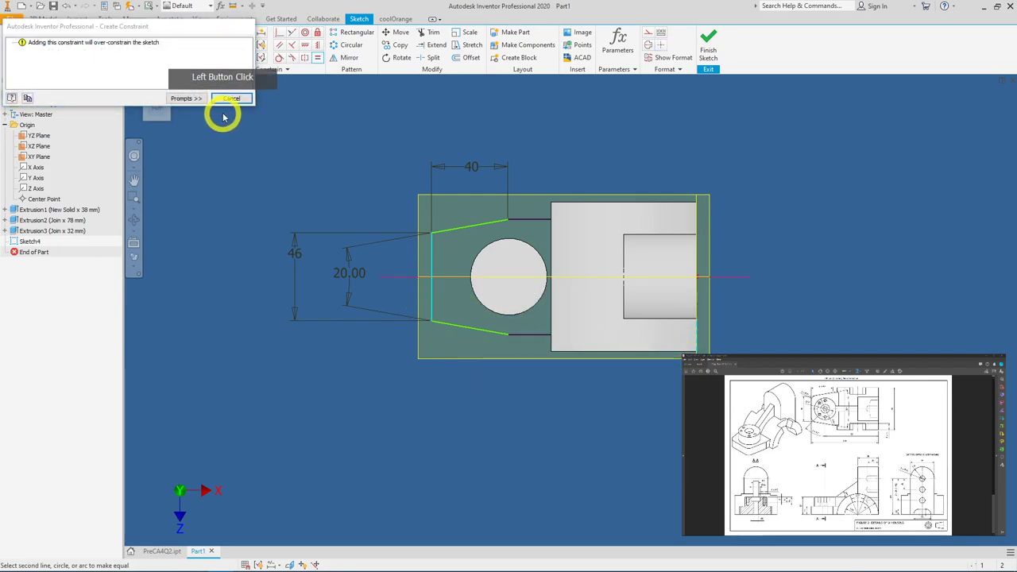
Dimension the distance from the outline's outer end line to the upright's back edge and set it to 124 mm
click(237, 43)
click(435, 267)
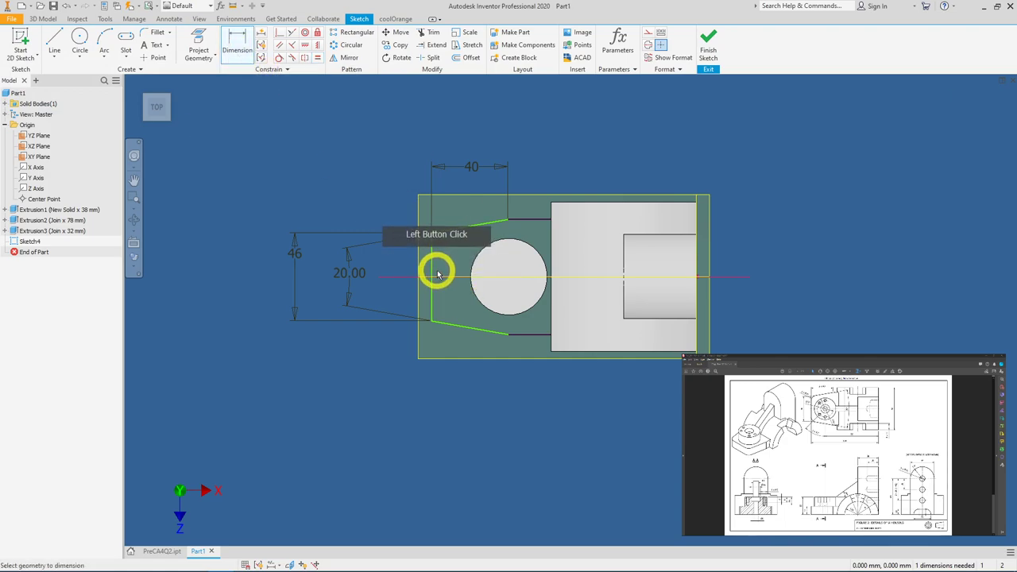
click(693, 216)
click(635, 137)
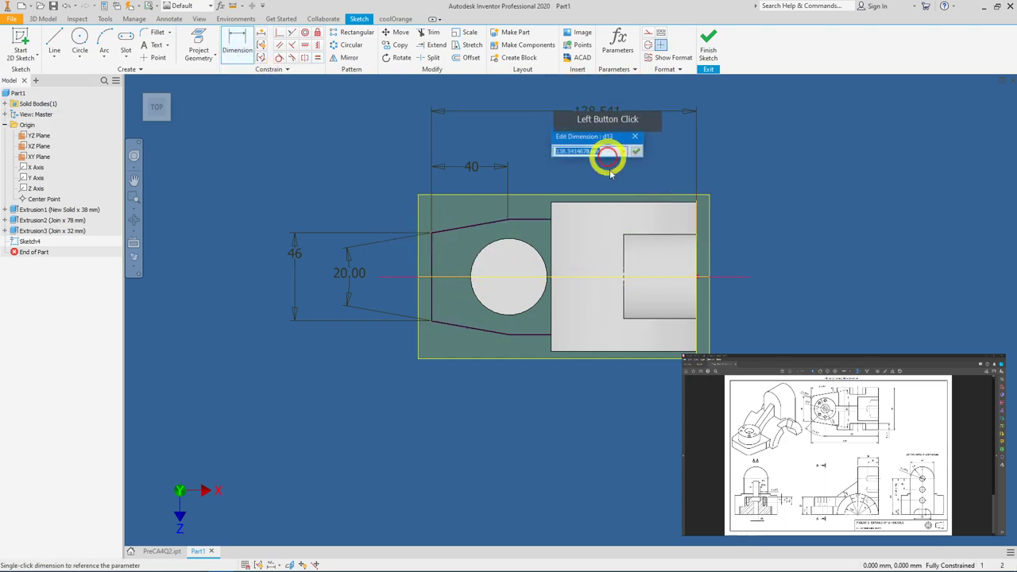
text(12)
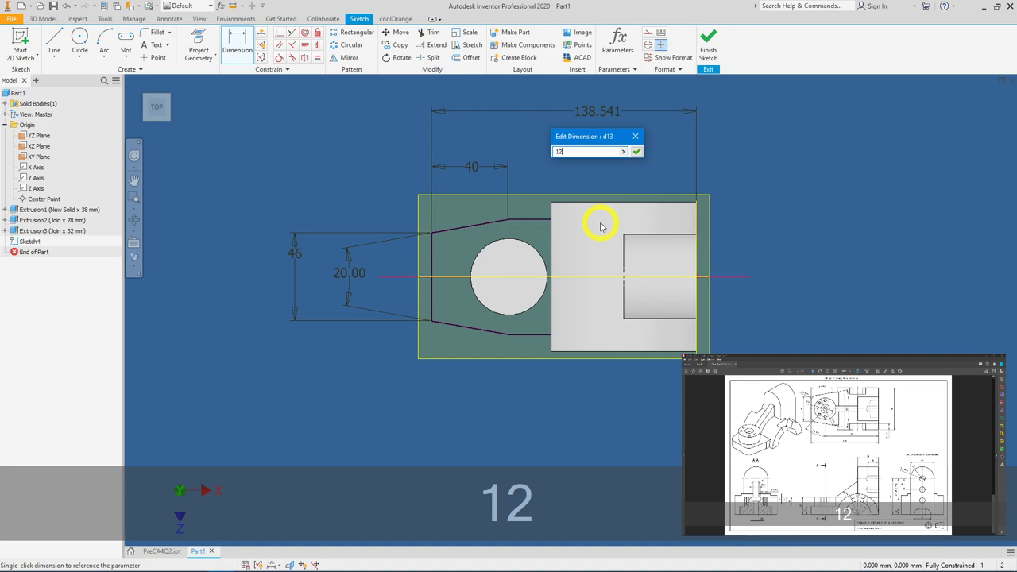
text(4)
click(636, 151)
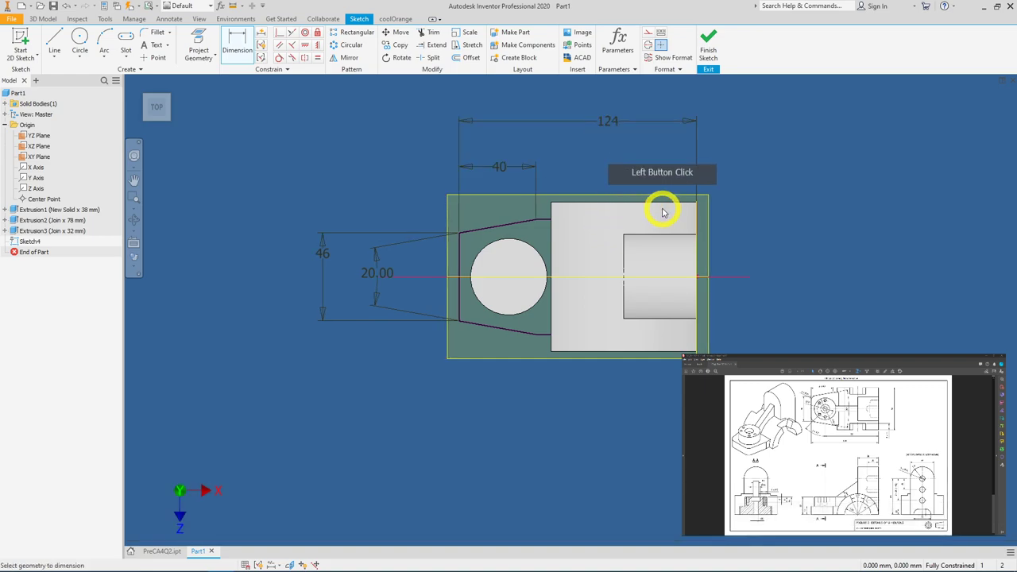
Finish the plate sketch and extrude its two regions 15 mm upward from the base plane, joined to the existing solid
mouse_move(619, 276)
shift+middle_down()
mouse_move(617, 302)
mouse_move(615, 167)
mouse_move(629, 155)
mouse_move(610, 166)
mouse_move(658, 182)
shift+middle_up()
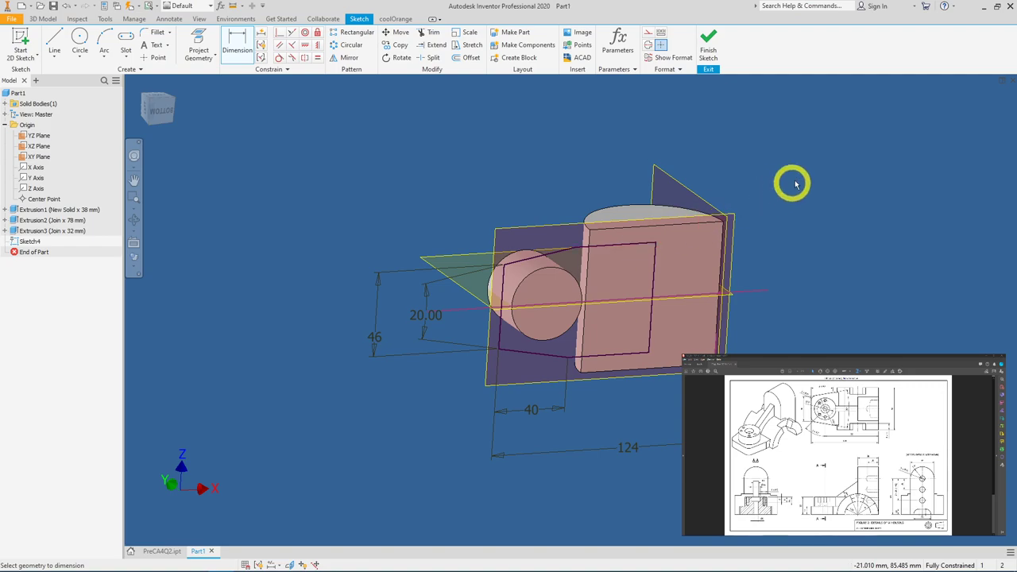
click(709, 58)
click(64, 54)
click(503, 246)
click(540, 336)
mouse_move(541, 335)
shift+middle_down()
mouse_move(653, 276)
mouse_move(633, 350)
mouse_move(524, 277)
mouse_move(542, 235)
shift+middle_up()
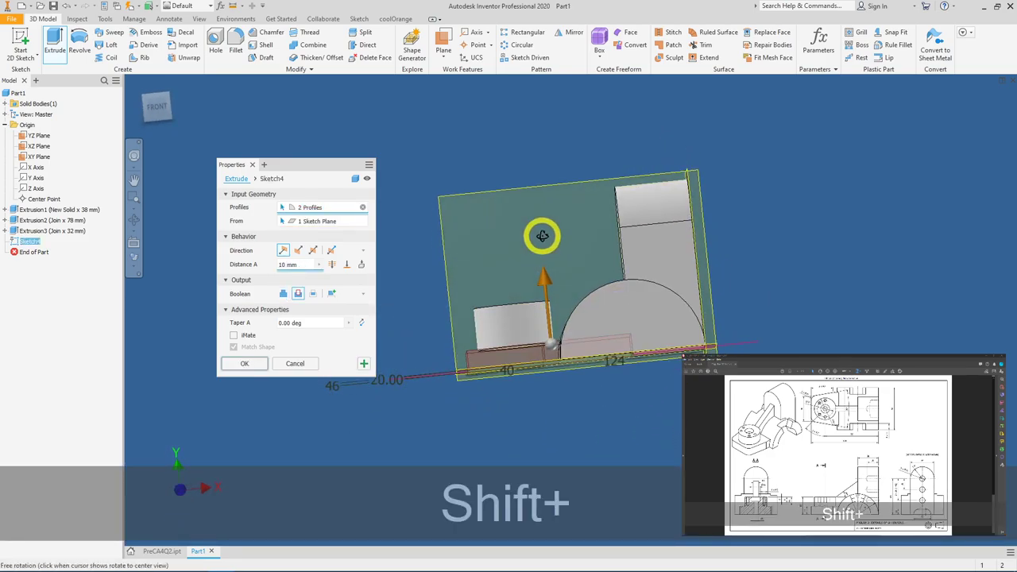
scroll(479, 373, up, 5)
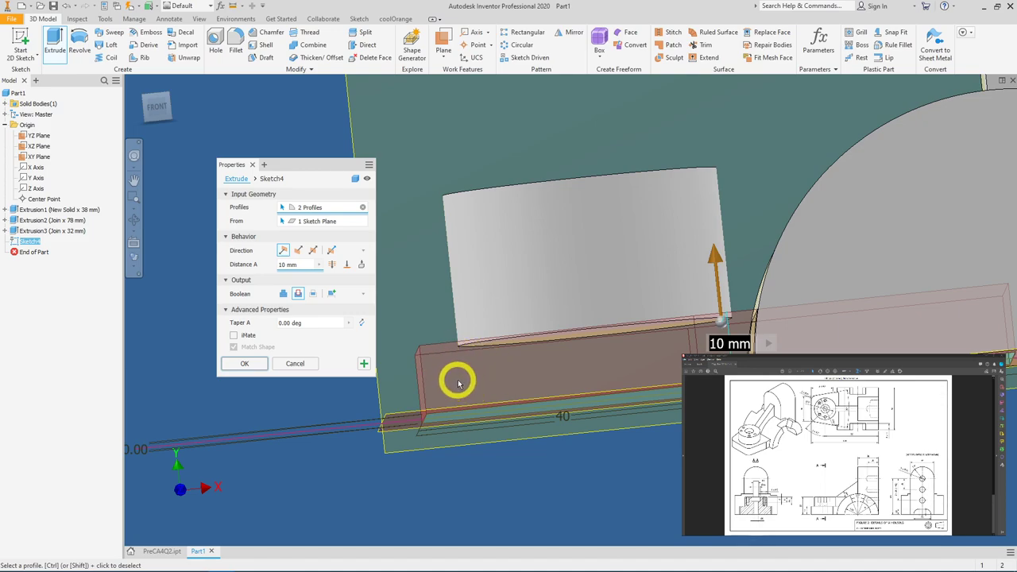
click(282, 294)
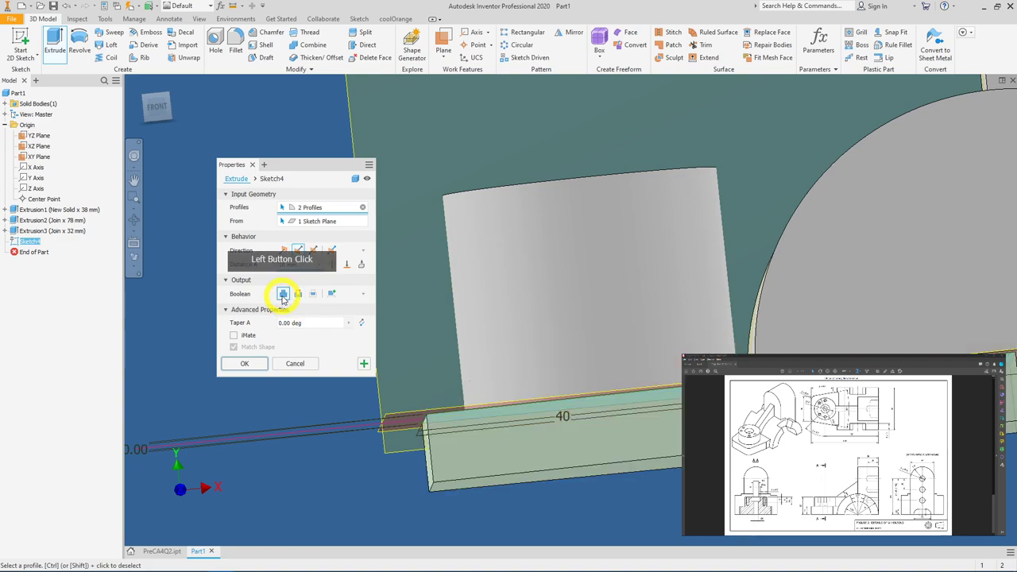
shift+middle_drag(630, 386, 660, 406)
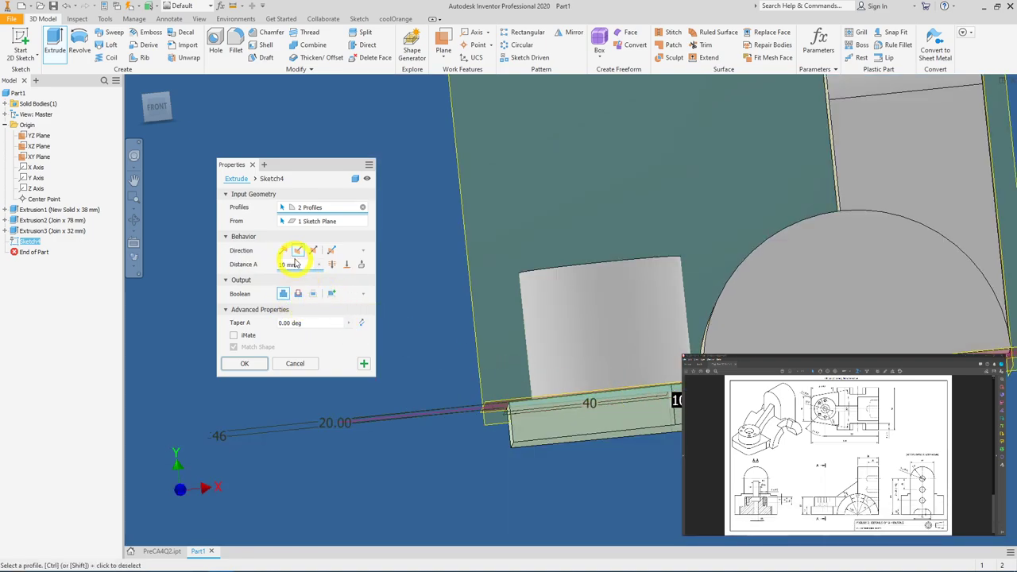
click(284, 251)
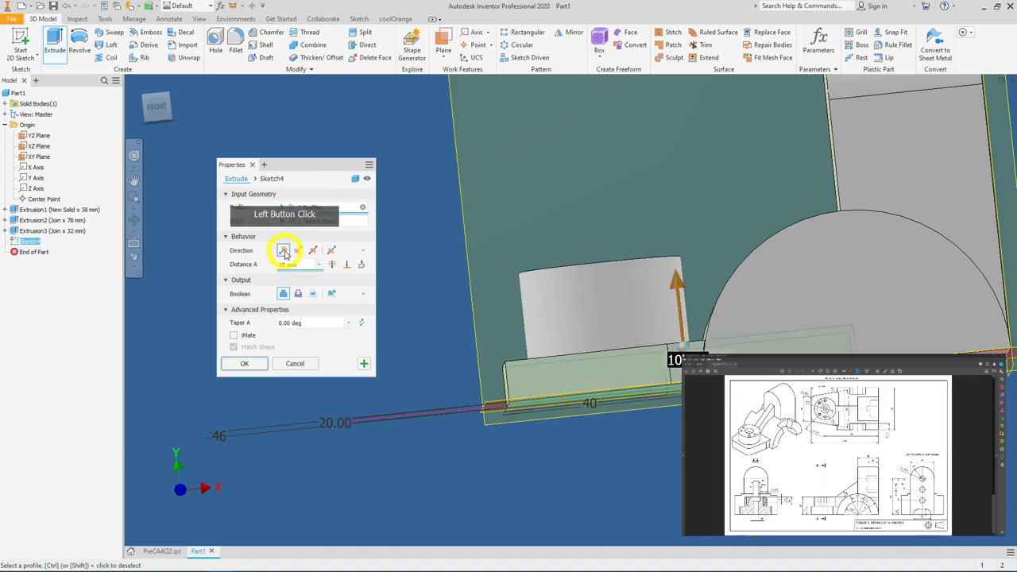
shift+middle_drag(588, 259, 425, 278)
click(221, 266)
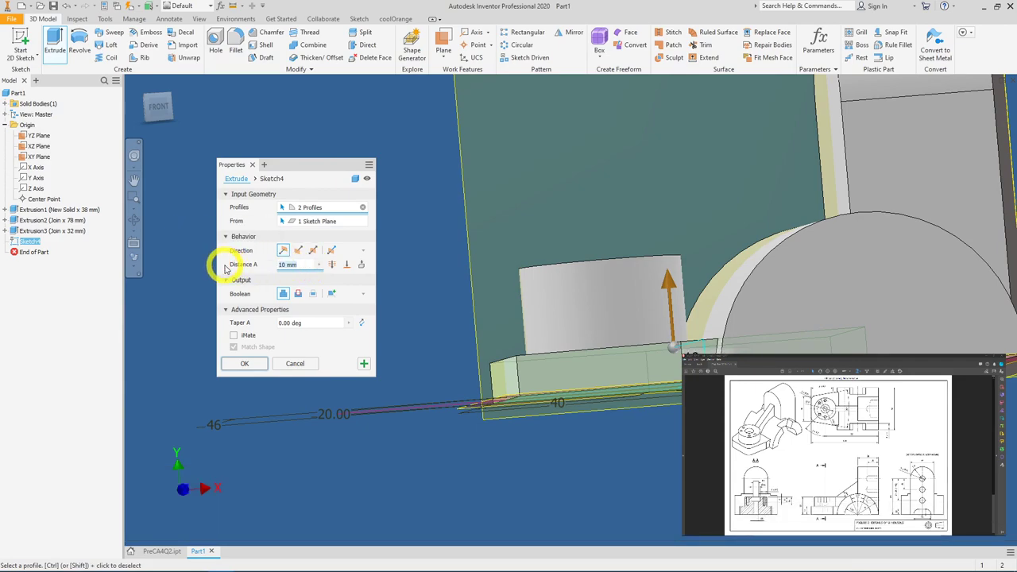
text(15)
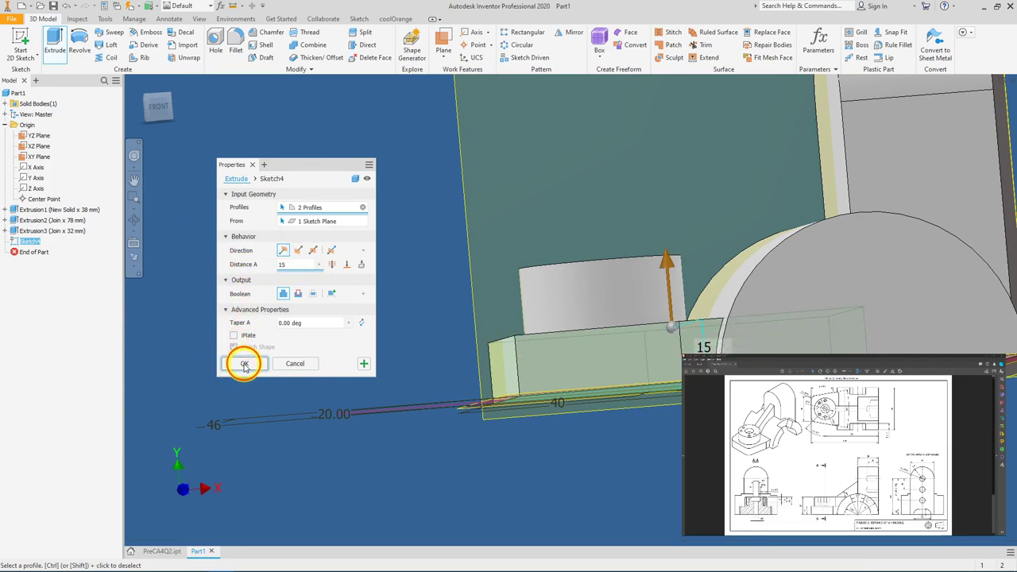
click(244, 364)
mouse_move(586, 275)
shift+middle_down()
mouse_move(617, 325)
mouse_move(576, 309)
mouse_move(627, 288)
mouse_move(591, 283)
shift+middle_up()
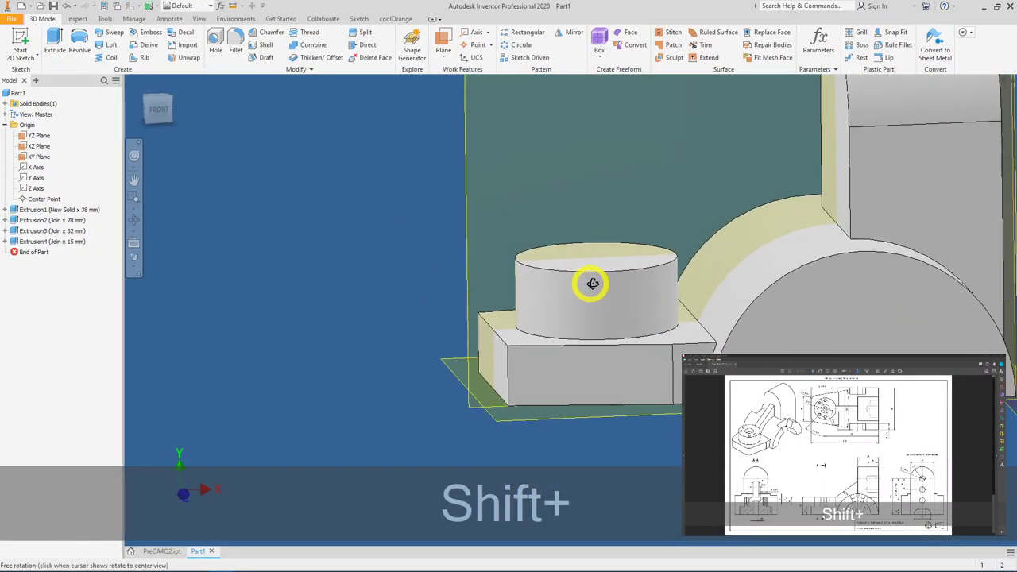
scroll(628, 282, down, 5)
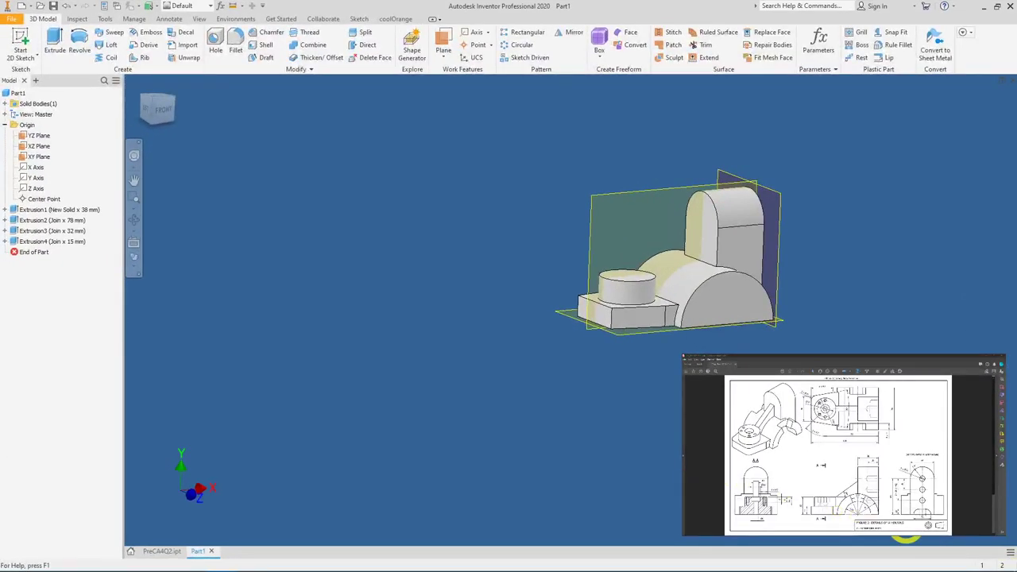
Start a sketch on the half-cylinder's front end face and draw a circle about 57 mm in diameter centred on the bottom edge's midpoint
click(717, 317)
scroll(751, 300, up, 5)
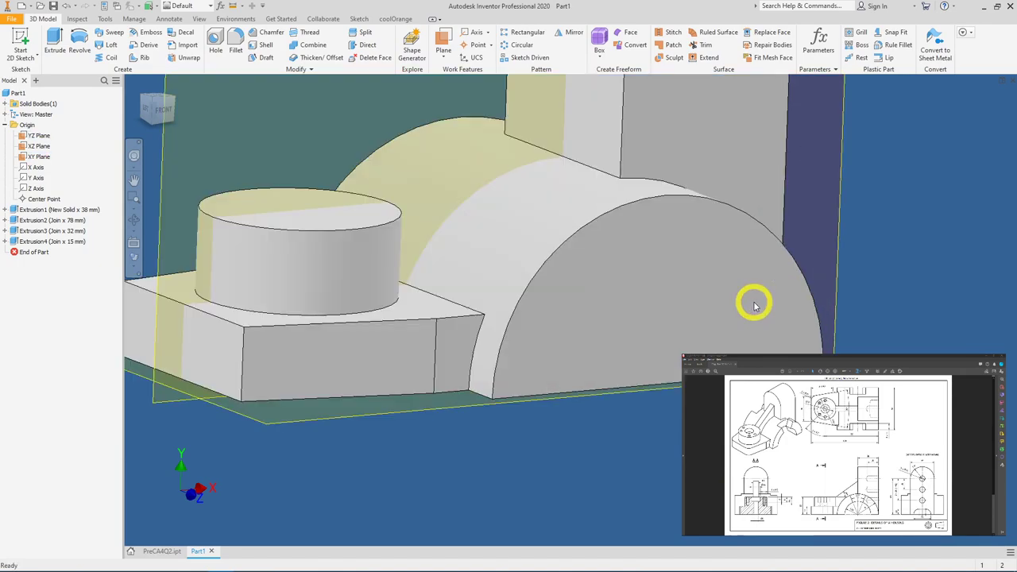
click(782, 319)
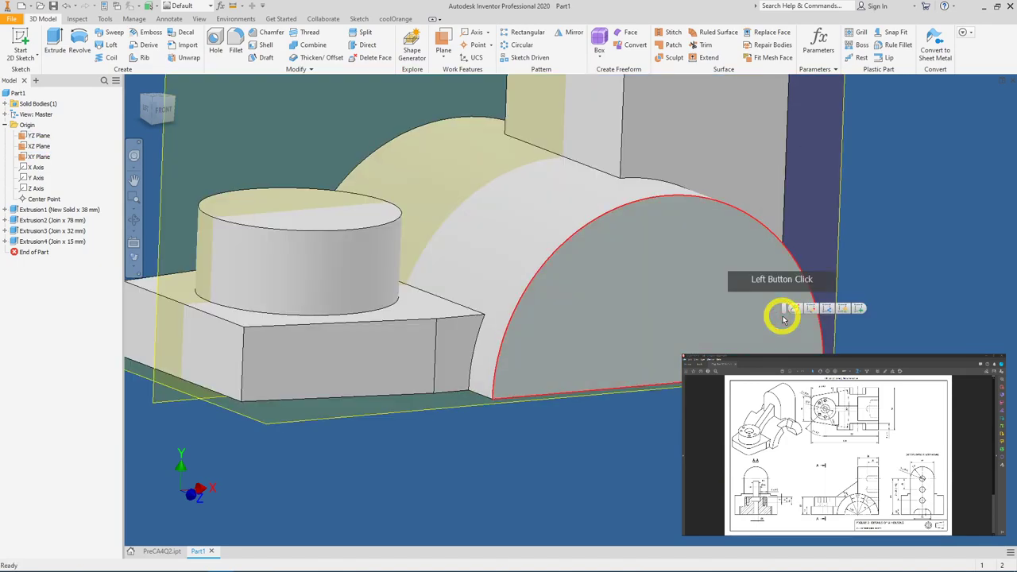
click(860, 314)
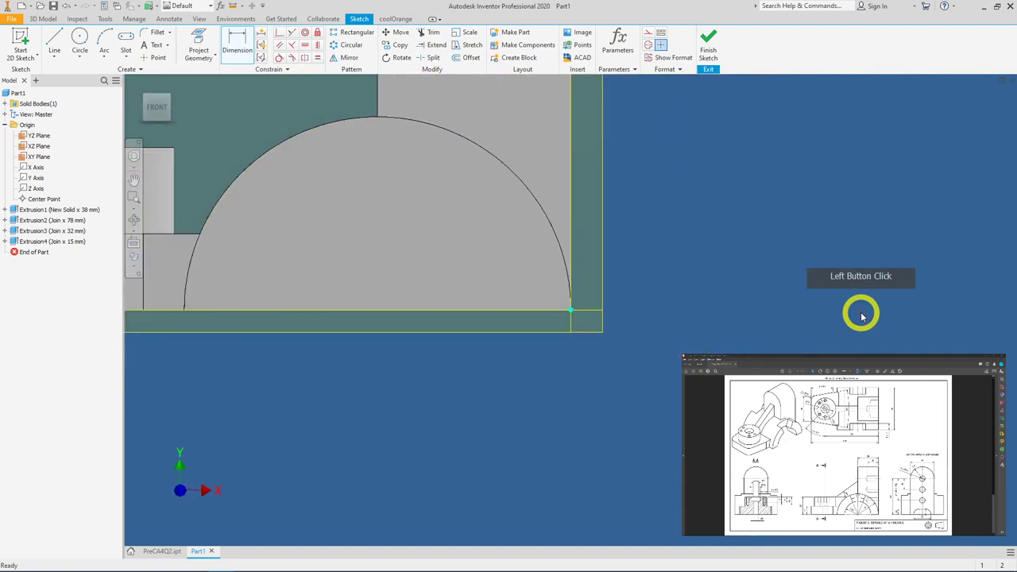
click(79, 36)
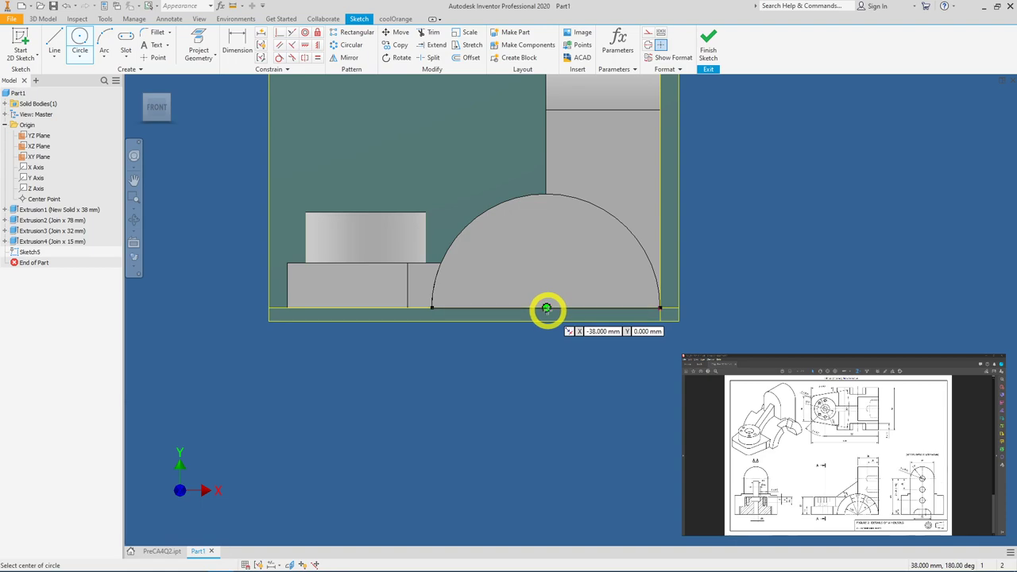
click(547, 308)
click(603, 248)
click(465, 211)
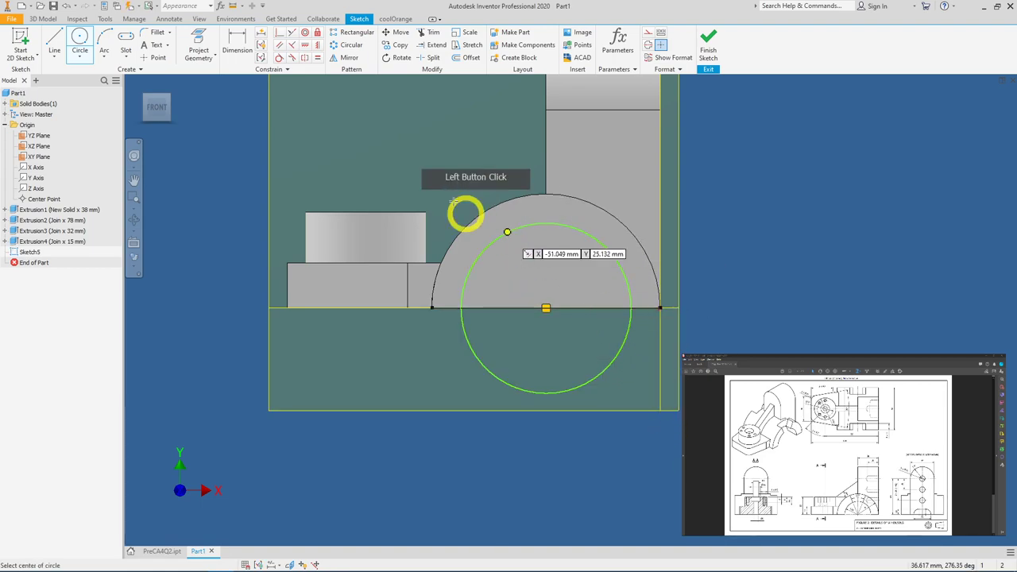
Dimension the circle by its radius instead of its diameter, set it to 24 mm, and finish the sketch
click(235, 49)
click(619, 240)
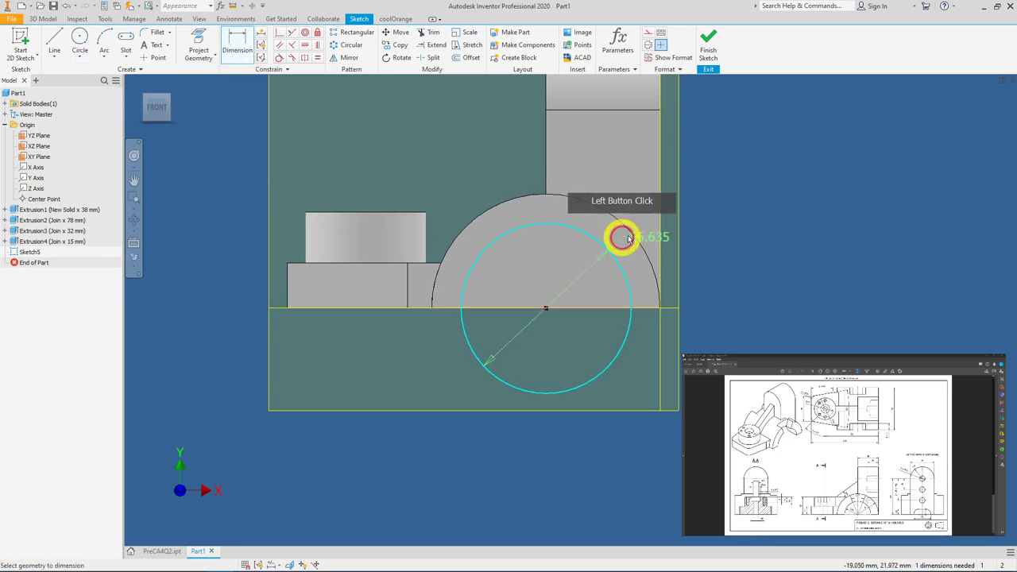
right_click(732, 157)
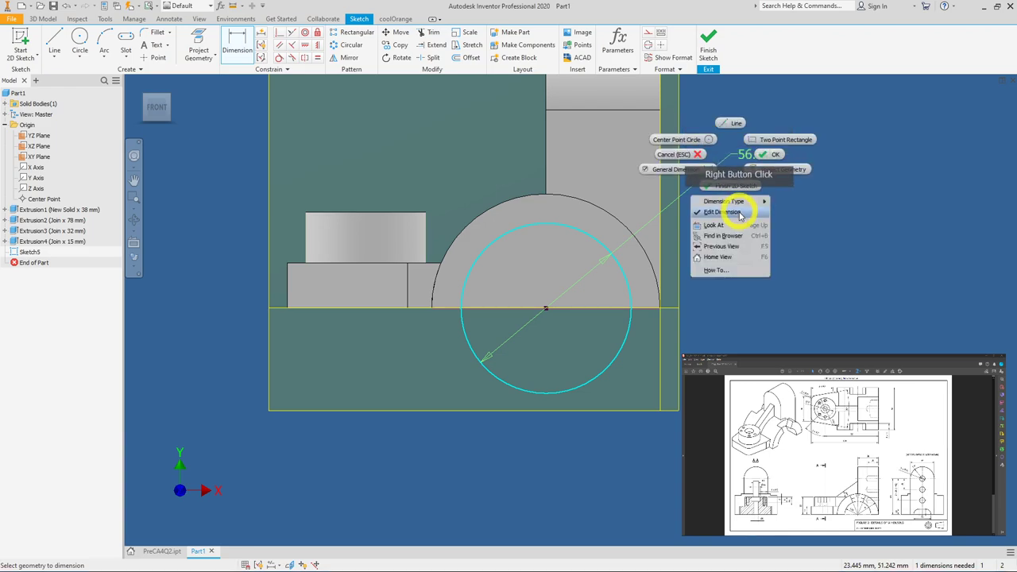
mouse_move(737, 208)
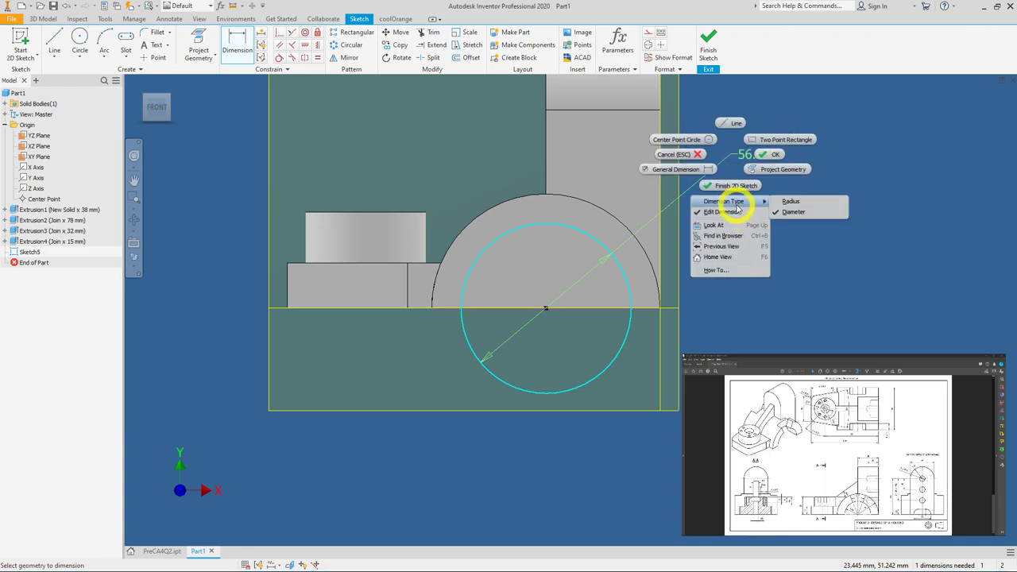
right_click(800, 205)
click(730, 171)
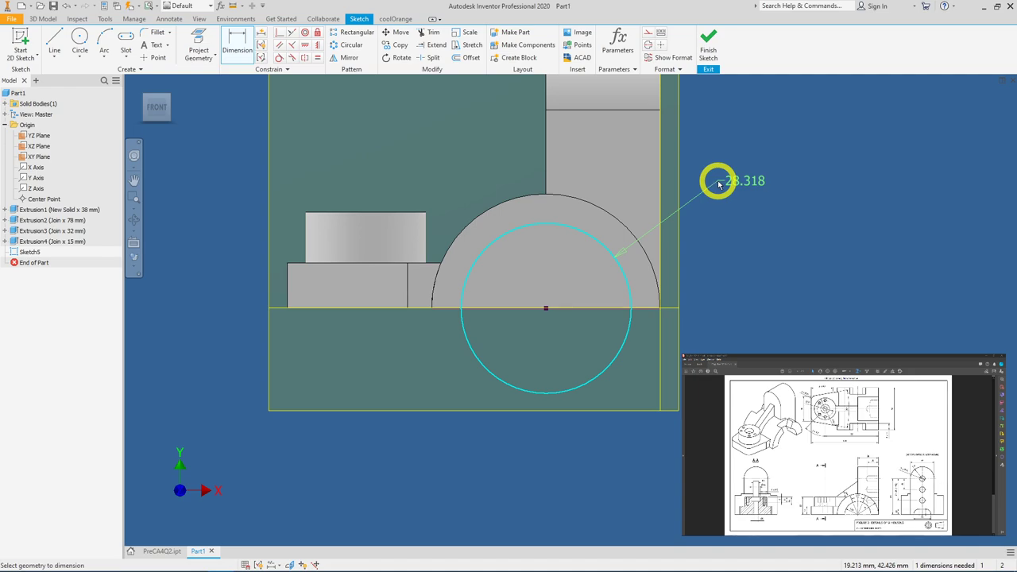
click(718, 180)
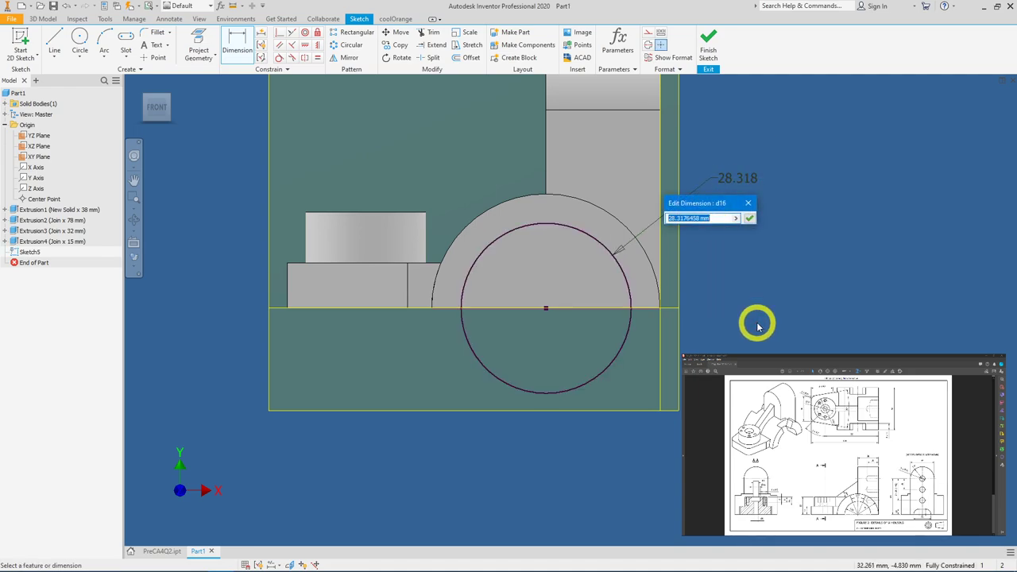
text(24)
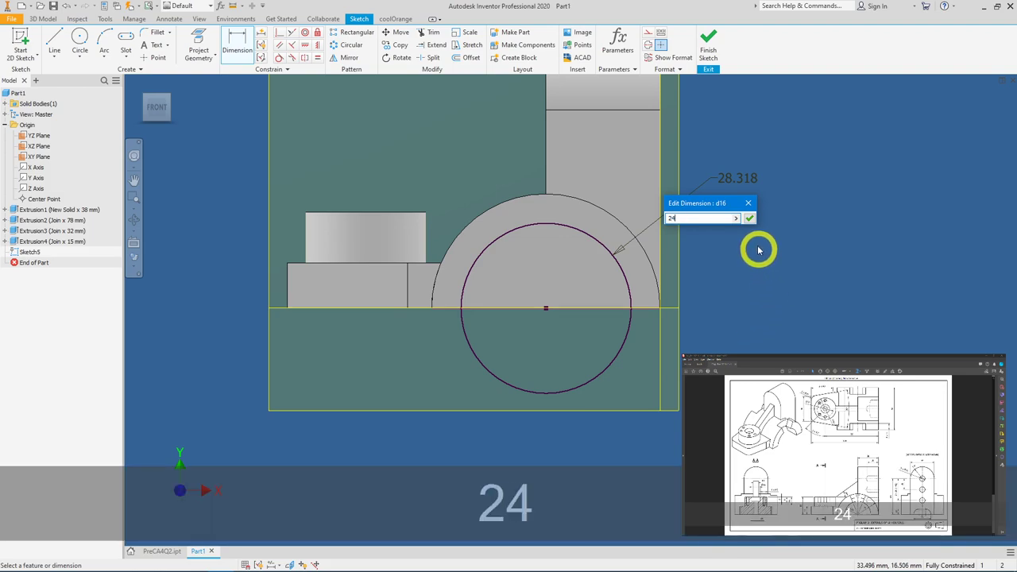
click(748, 219)
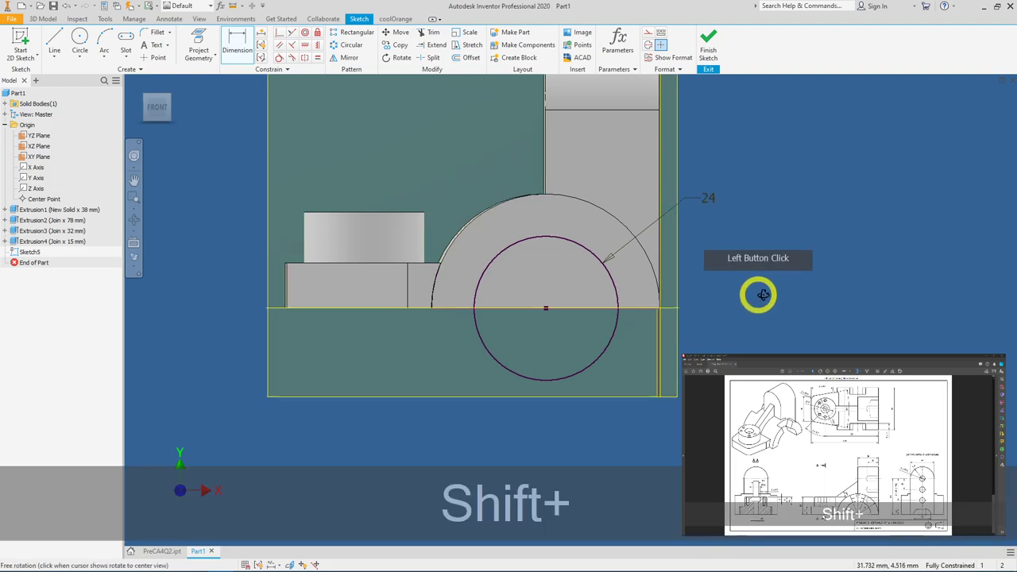
shift+middle_drag(755, 291, 842, 281)
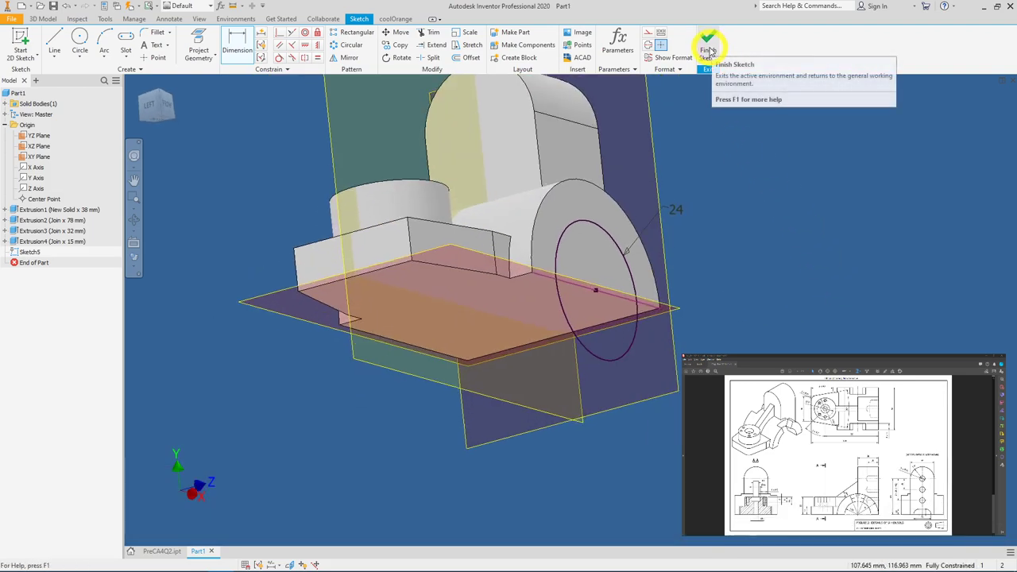
click(709, 49)
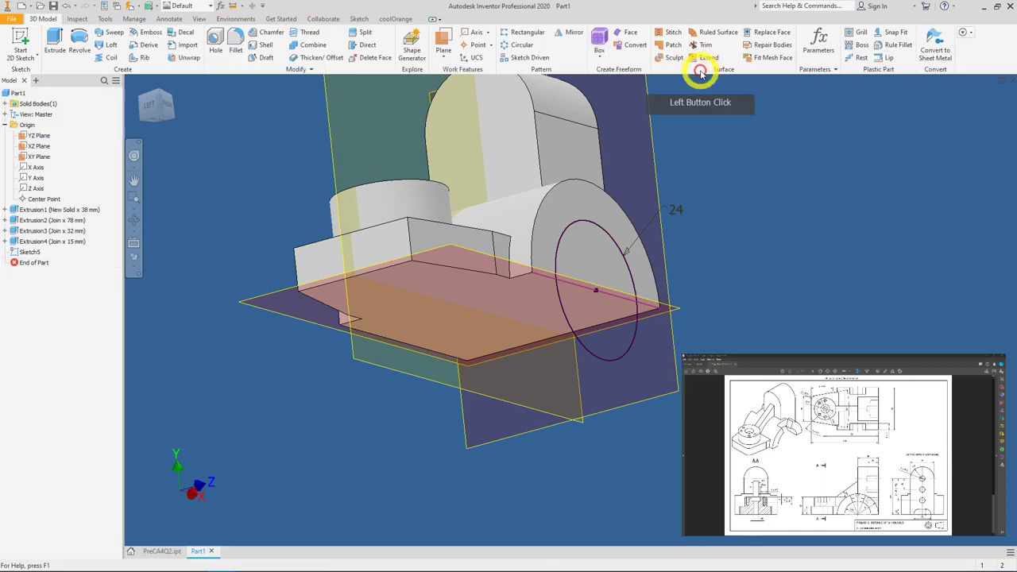
Extrude the 24 mm radius circle as a cut through the entire half-cylinder, with the direction flipped into the solid
click(55, 41)
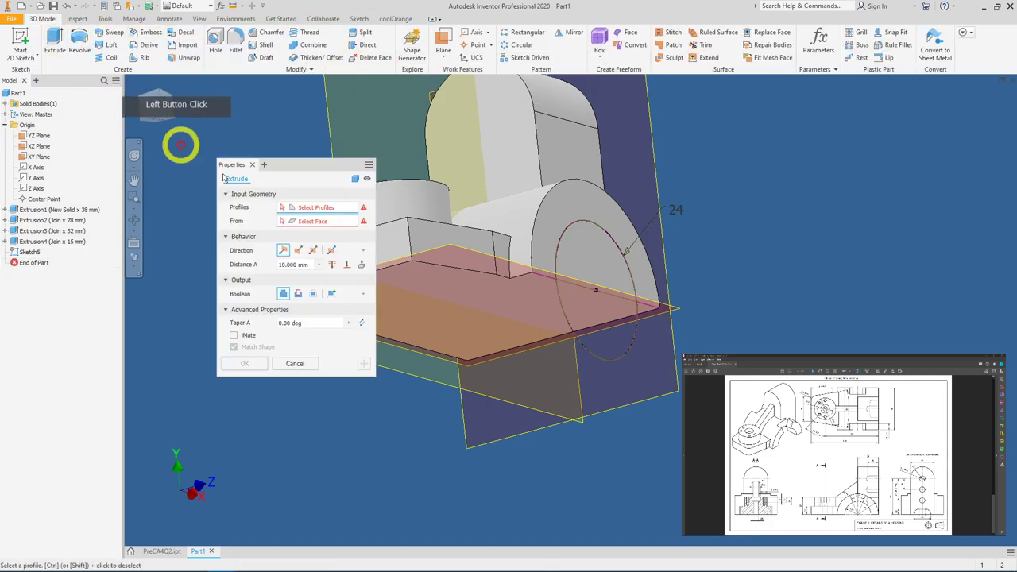
click(575, 338)
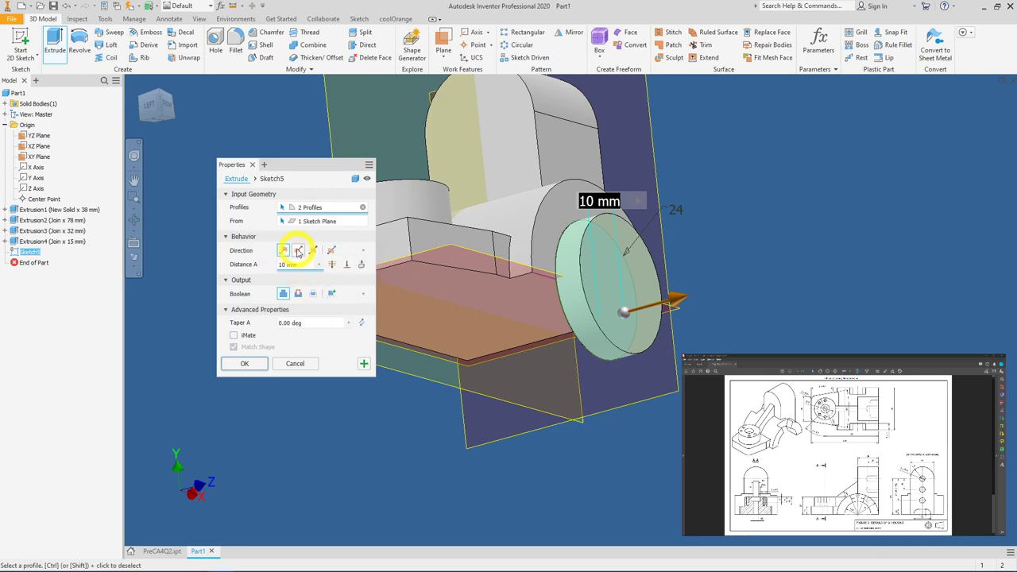
click(298, 251)
click(297, 293)
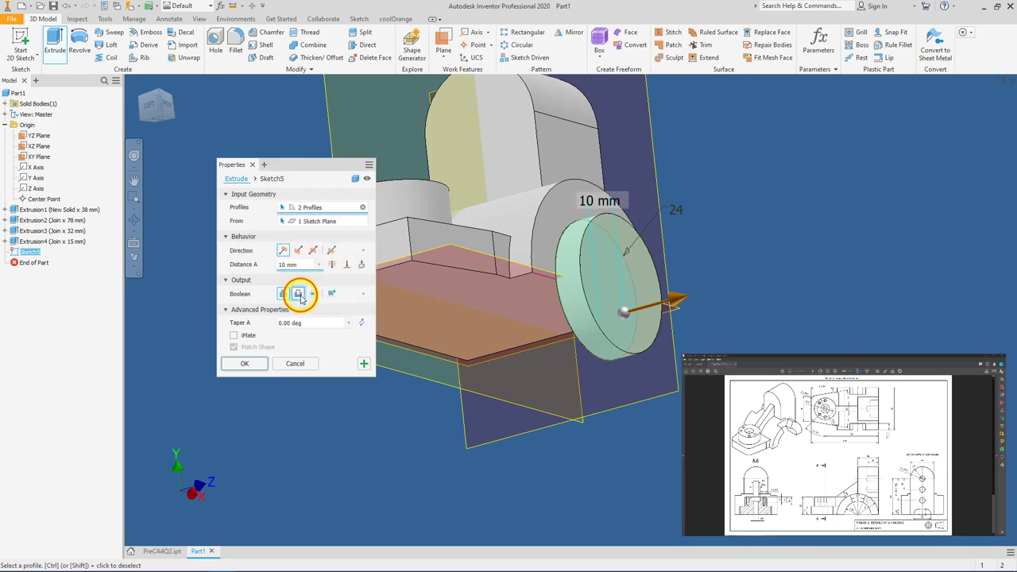
click(332, 267)
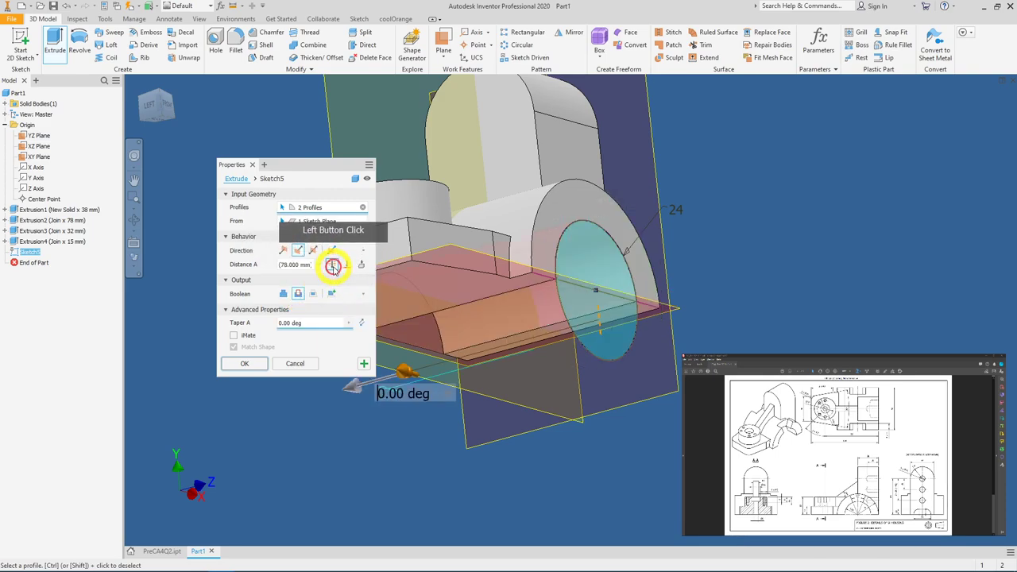
click(247, 363)
Place a hole on the upright's back face, concentric with its rounded top edge
shift+middle_drag(258, 368, 526, 348)
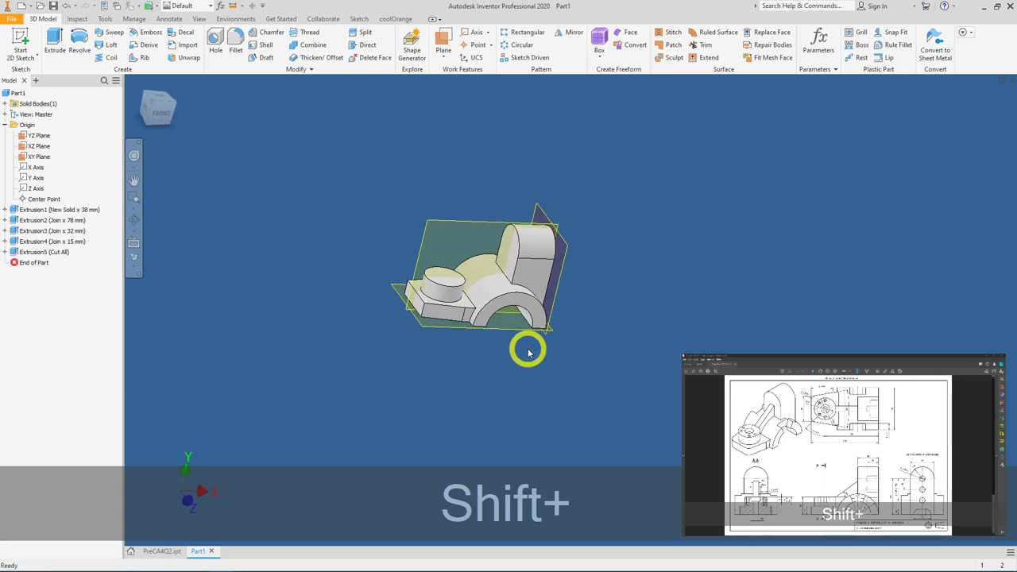
scroll(528, 352, down, 3)
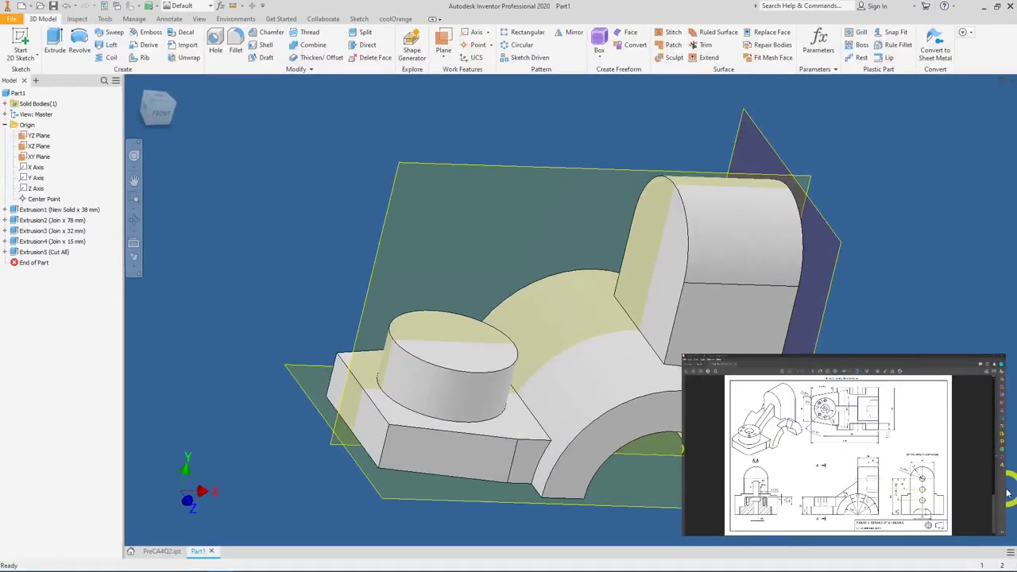
shift+middle_drag(710, 310, 646, 306)
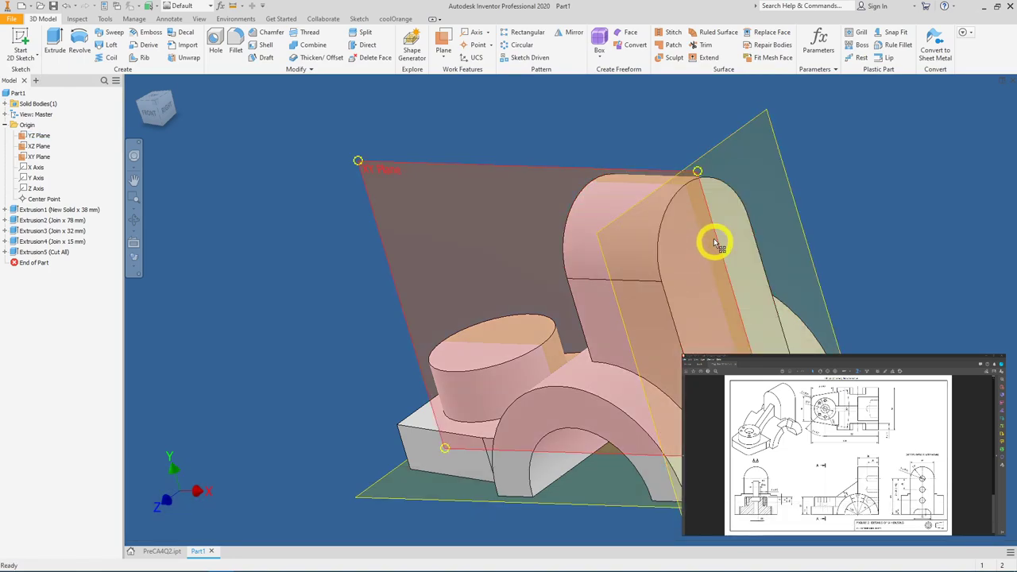
click(222, 54)
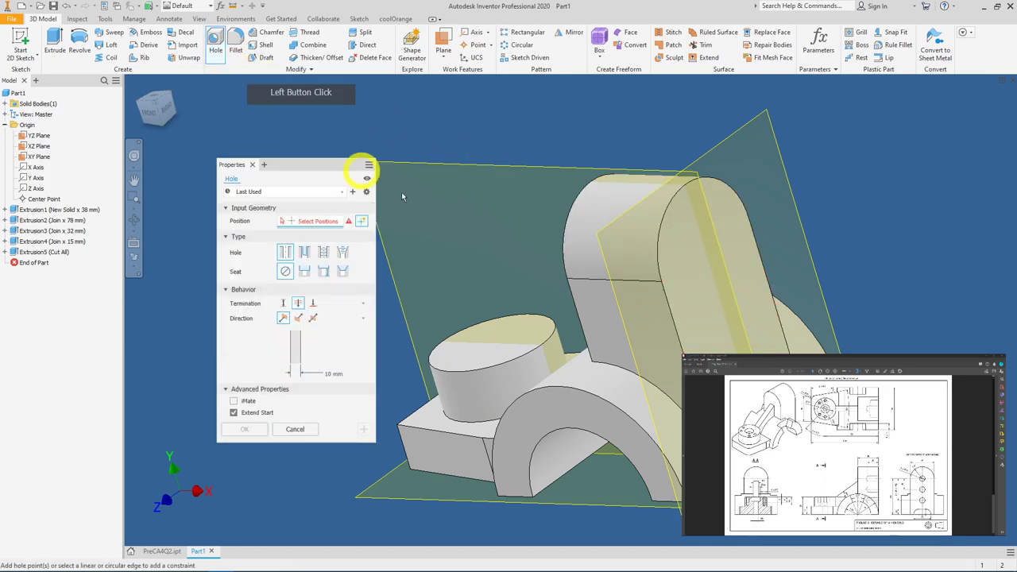
click(700, 264)
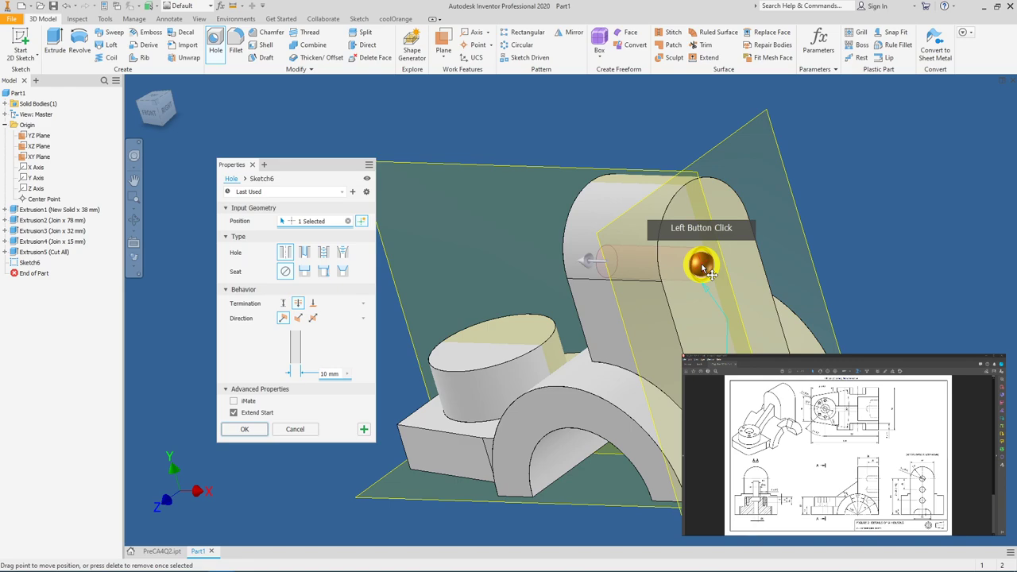
click(606, 203)
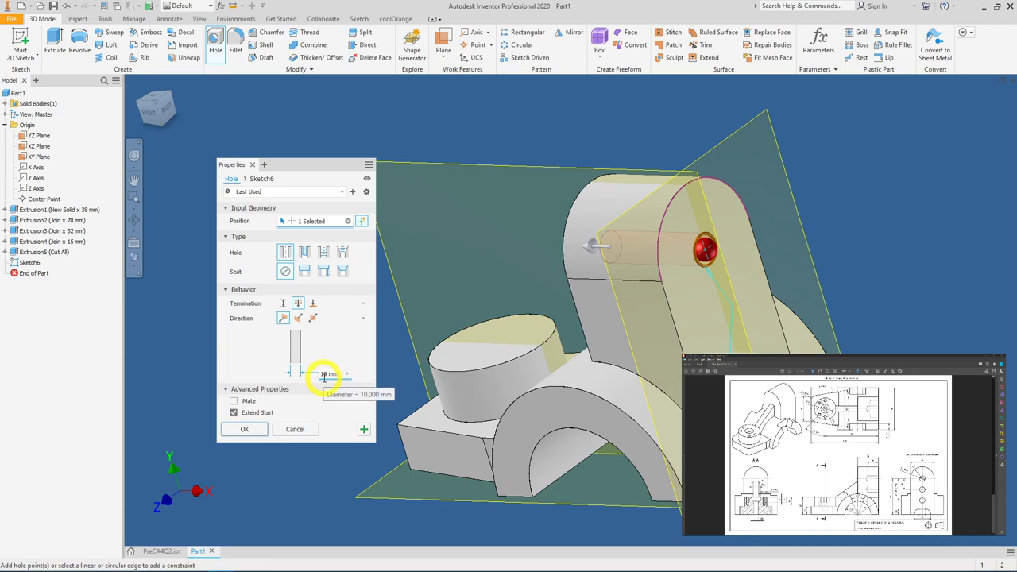
Change the hole's termination to a distance, set its depth to 20 mm, and create the hole
click(284, 304)
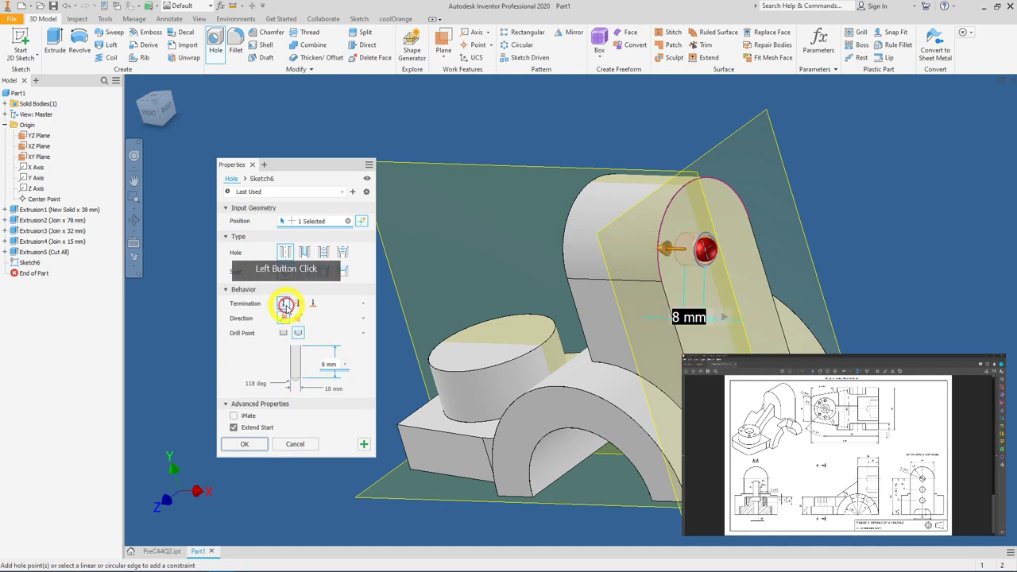
double_click(329, 364)
text(2)
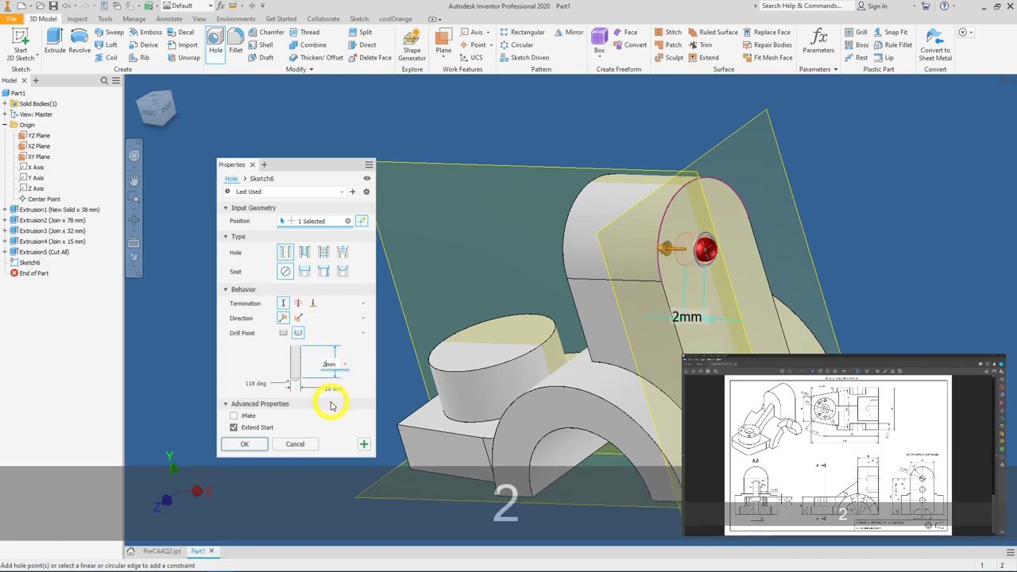
text(0)
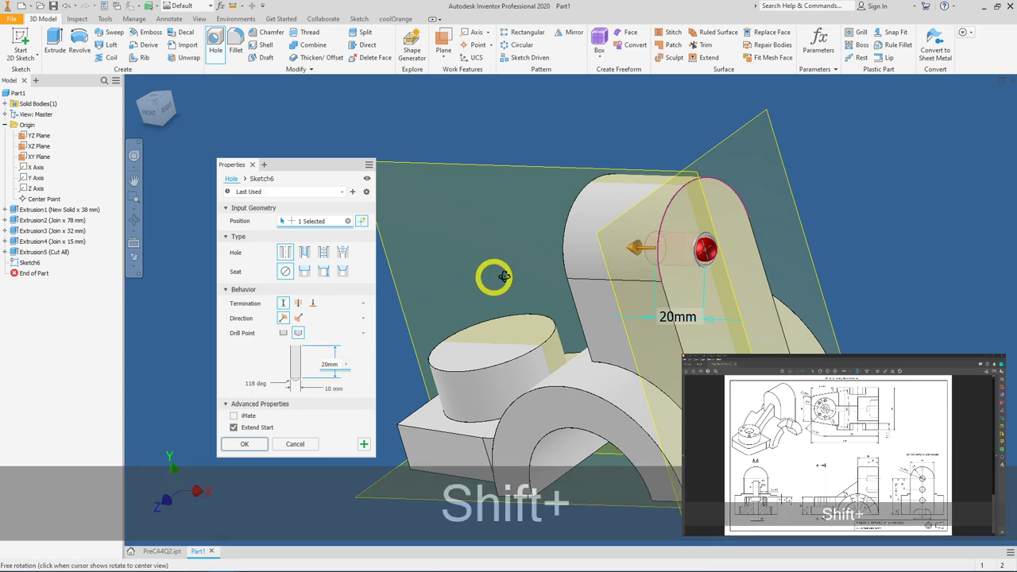
shift+middle_drag(489, 278, 536, 269)
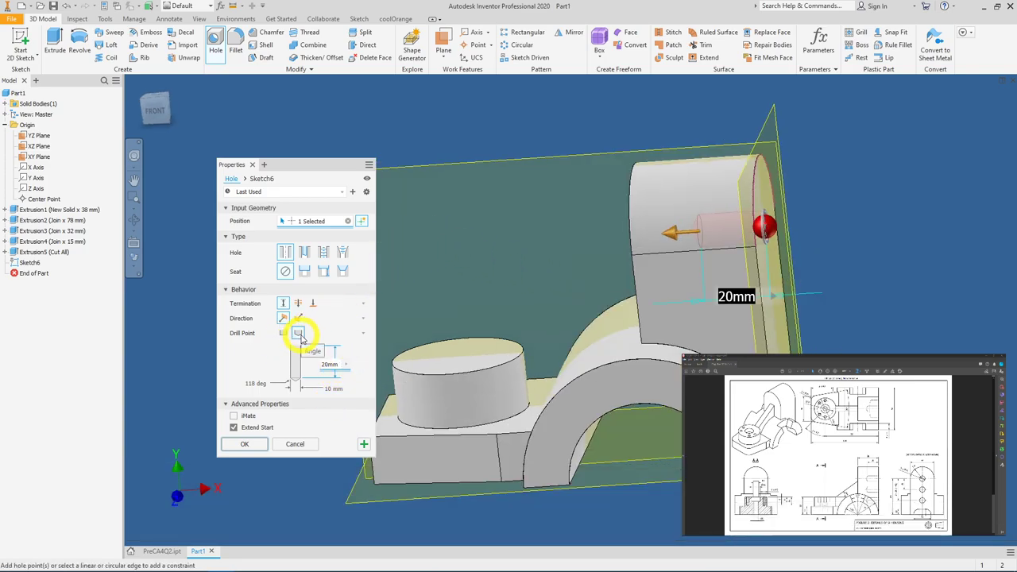
shift+middle_drag(513, 275, 522, 263)
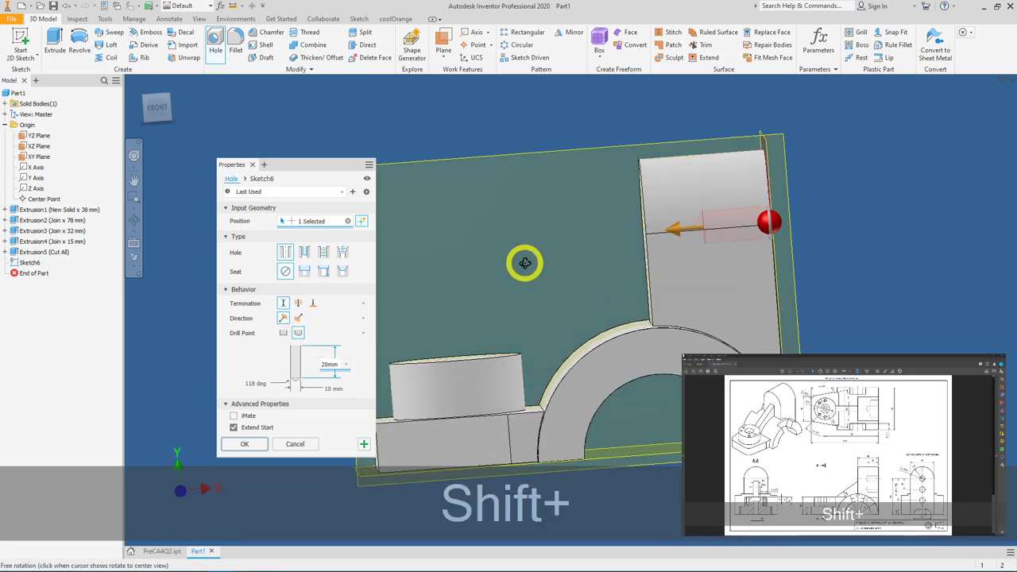
click(247, 444)
Create a rectangular pattern of the hole down the upright's straight side edge with 3 instances spaced 20 mm apart
shift+middle_drag(691, 344, 606, 363)
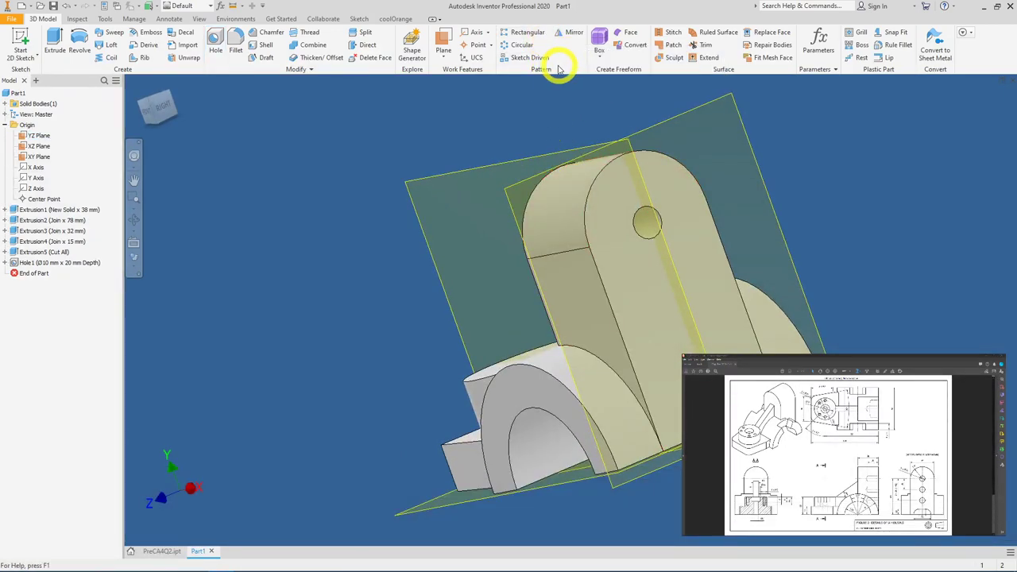
click(534, 34)
click(645, 219)
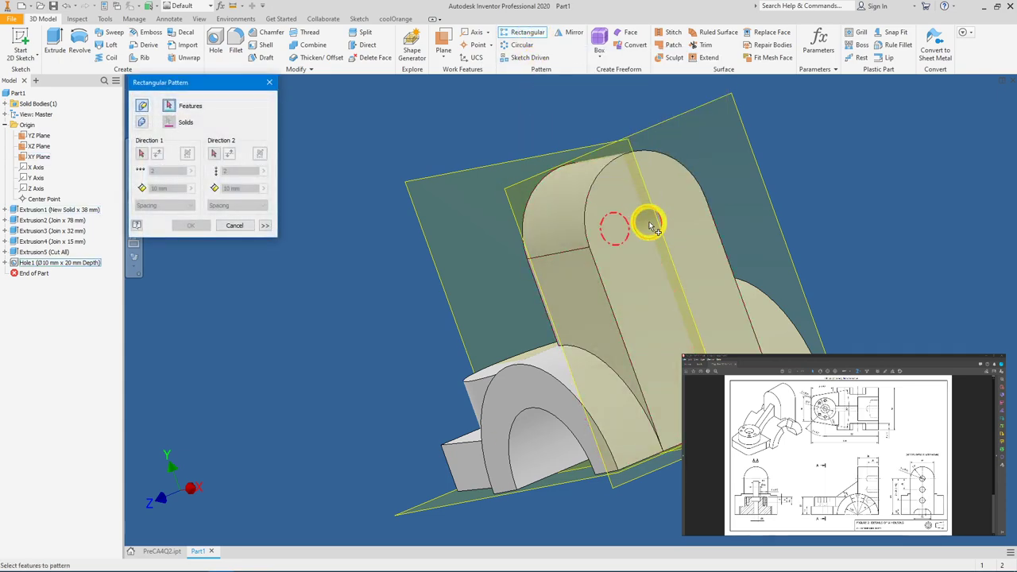
click(517, 204)
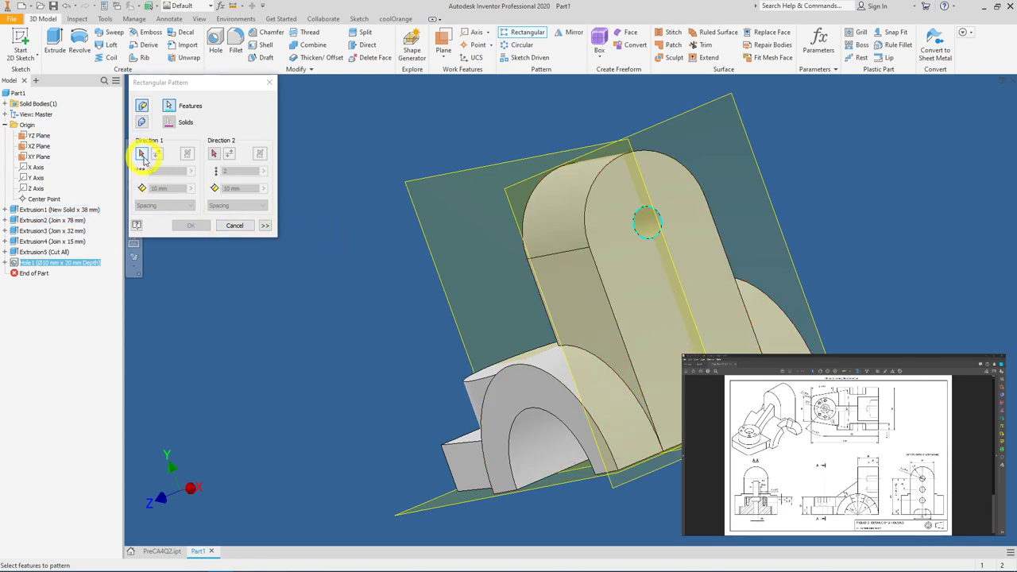
click(144, 159)
drag(187, 82, 282, 171)
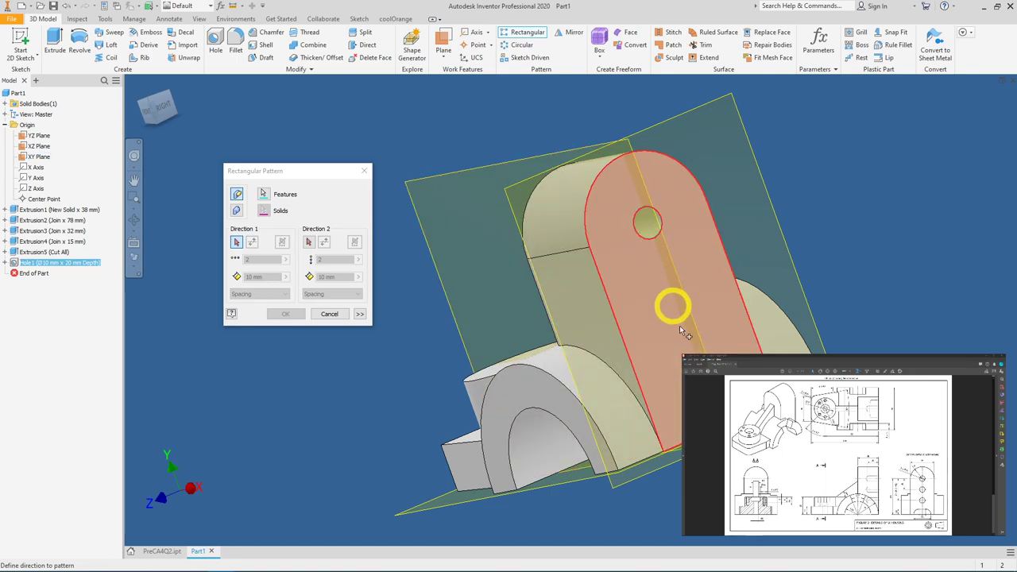
click(607, 292)
drag(258, 263, 228, 287)
text(3)
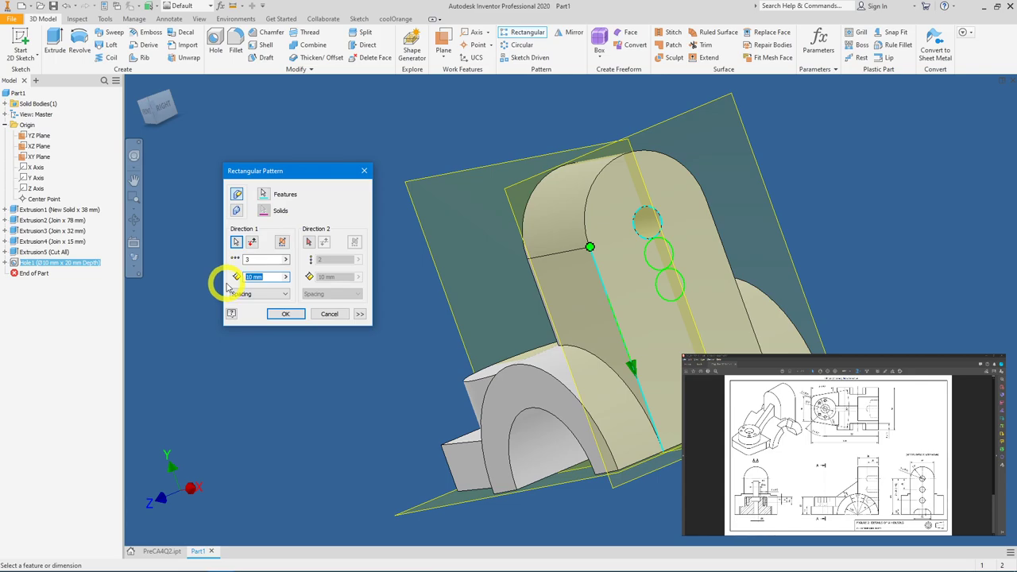
text(20)
click(285, 313)
Reopen the hole pattern for editing and try the upright's bottom edge as its second direction
shift+middle_drag(603, 286, 561, 302)
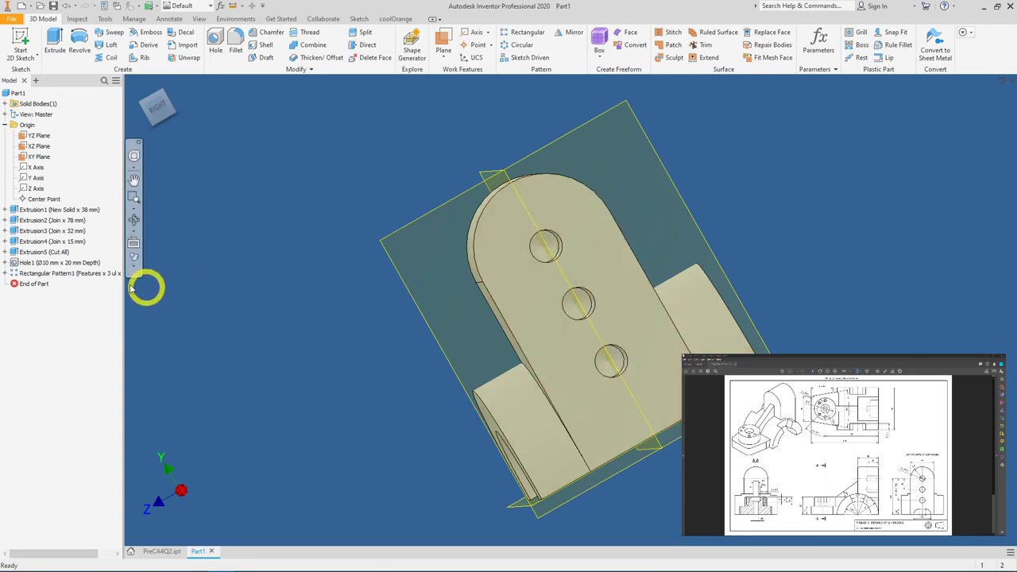
double_click(13, 274)
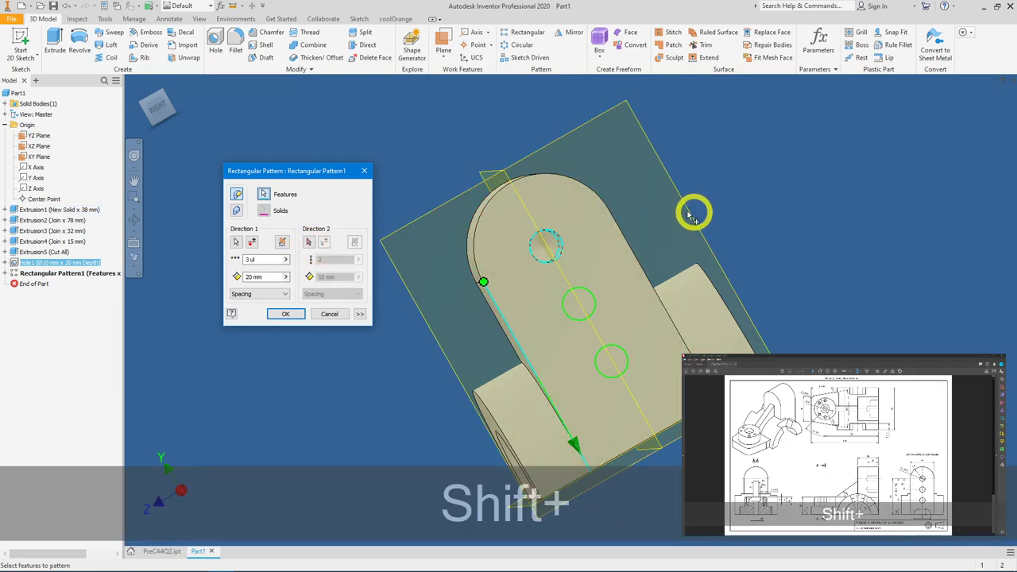
click(143, 108)
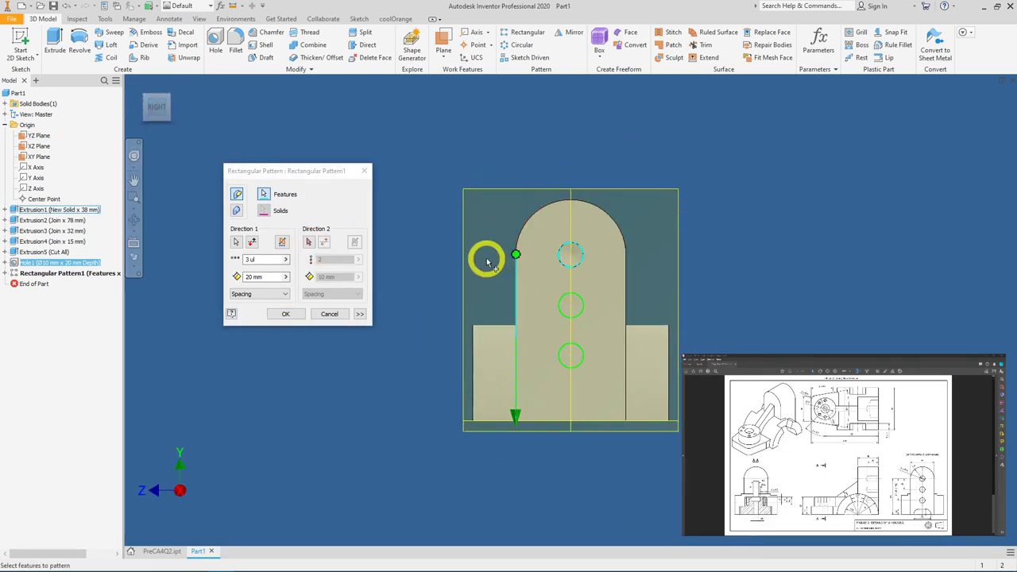
click(308, 243)
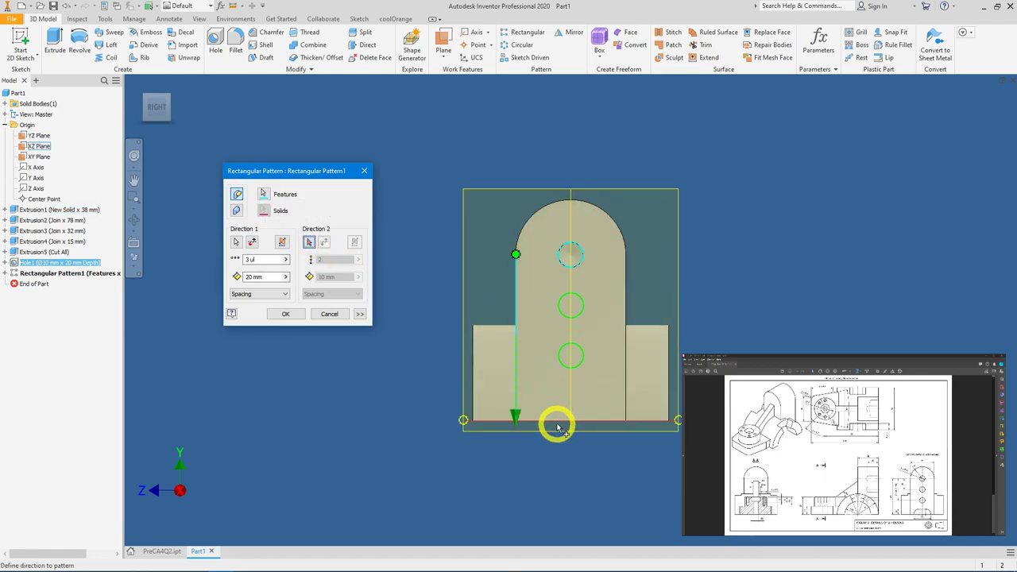
ctrl+shift+middle_drag(568, 390, 564, 403)
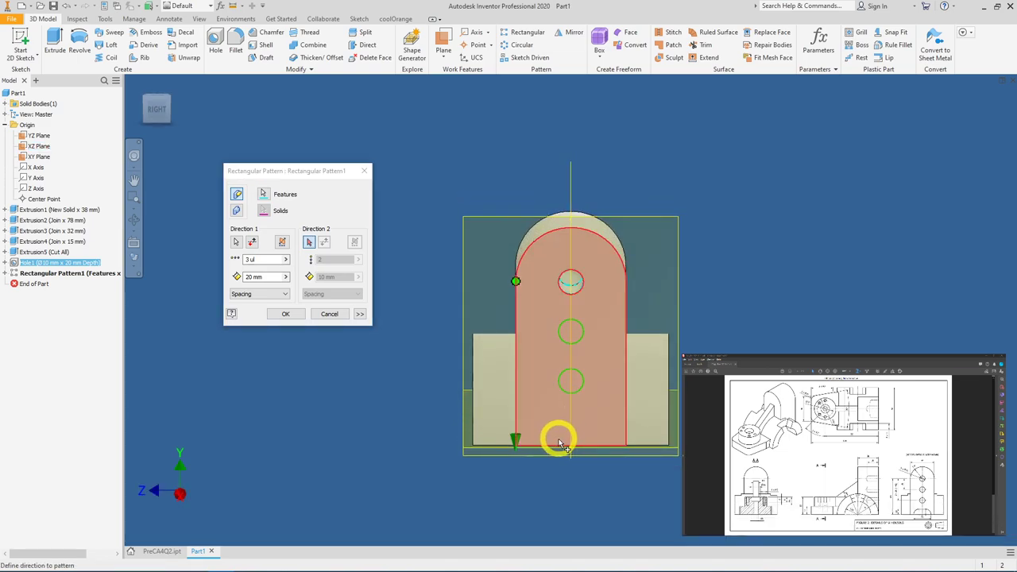
click(556, 449)
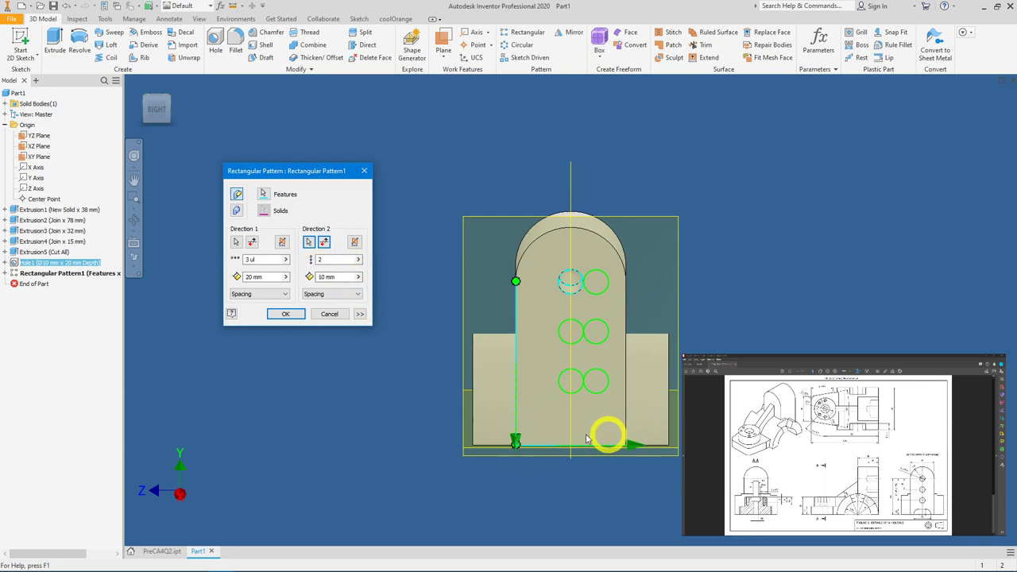
Try 3 instances spaced 15 mm apart, symmetric about the original hole, in the pattern's second direction, and cancel the edit
double_click(326, 276)
click(272, 276)
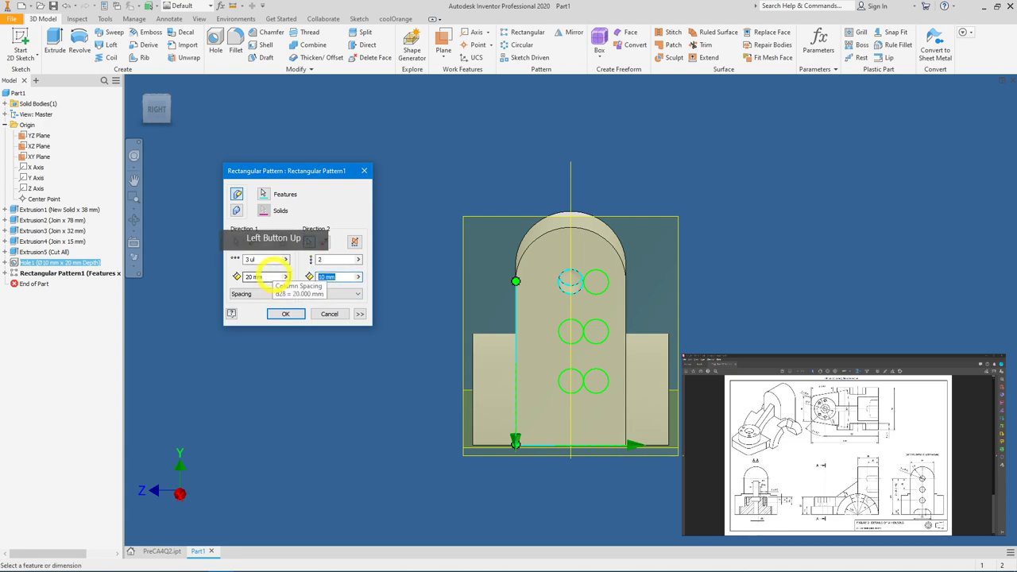
text(15)
double_click(340, 263)
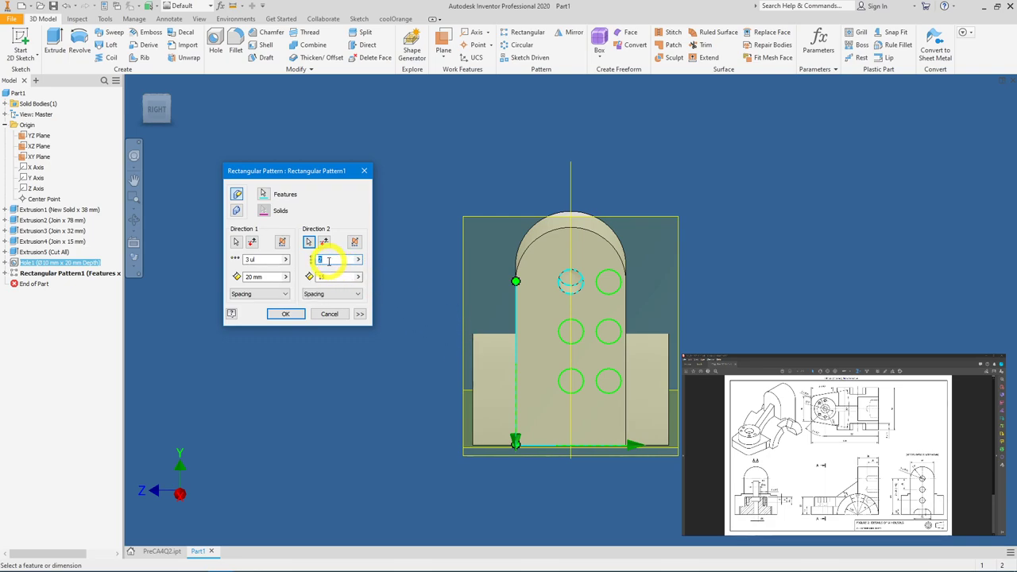
text(3)
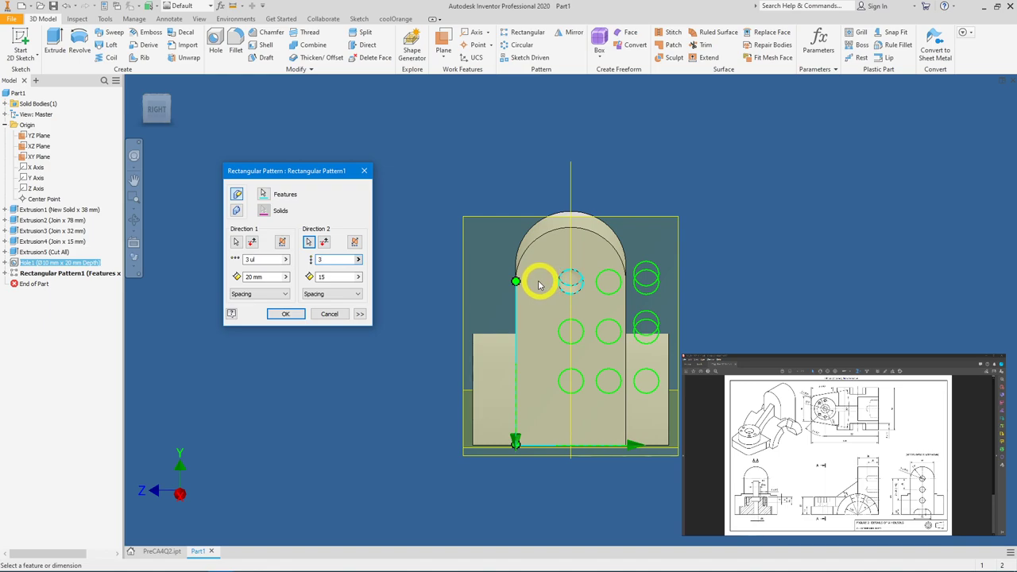
click(355, 243)
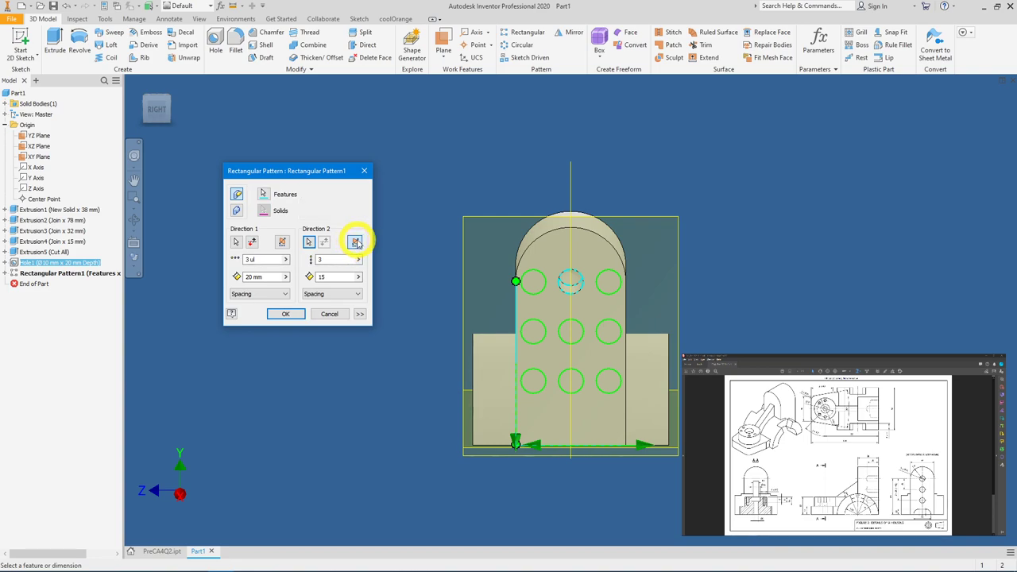
shift+middle_drag(504, 318, 558, 269)
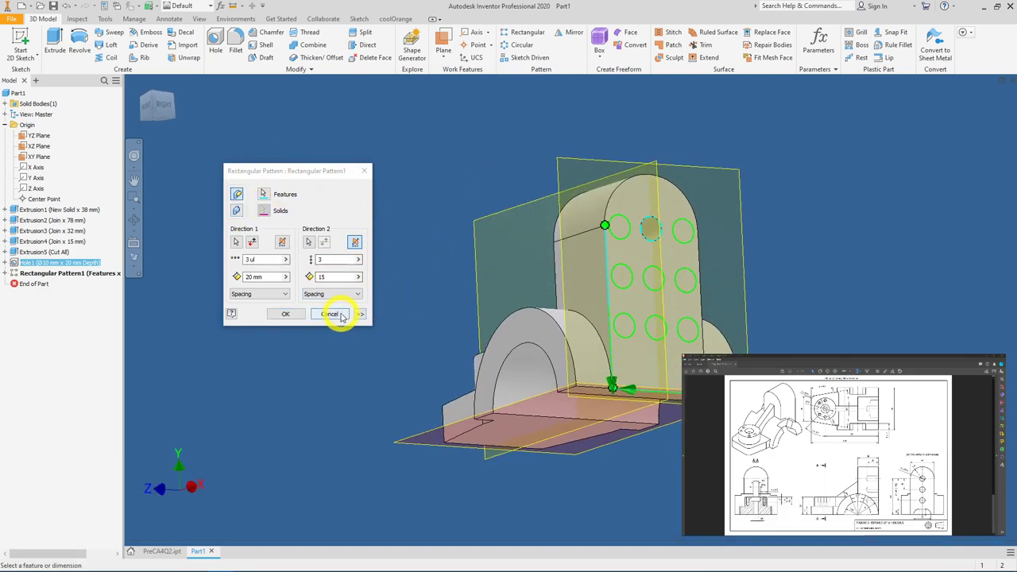
click(329, 314)
Start a new hole on the round boss's top face and make it concentric with the boss's circular edge
shift+middle_drag(492, 274, 655, 300)
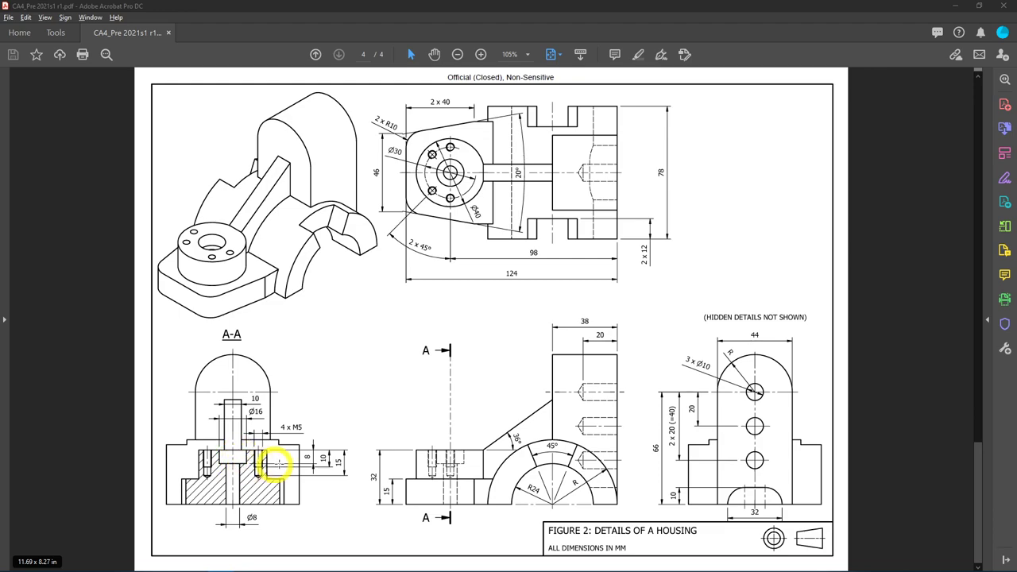
click(257, 520)
click(268, 521)
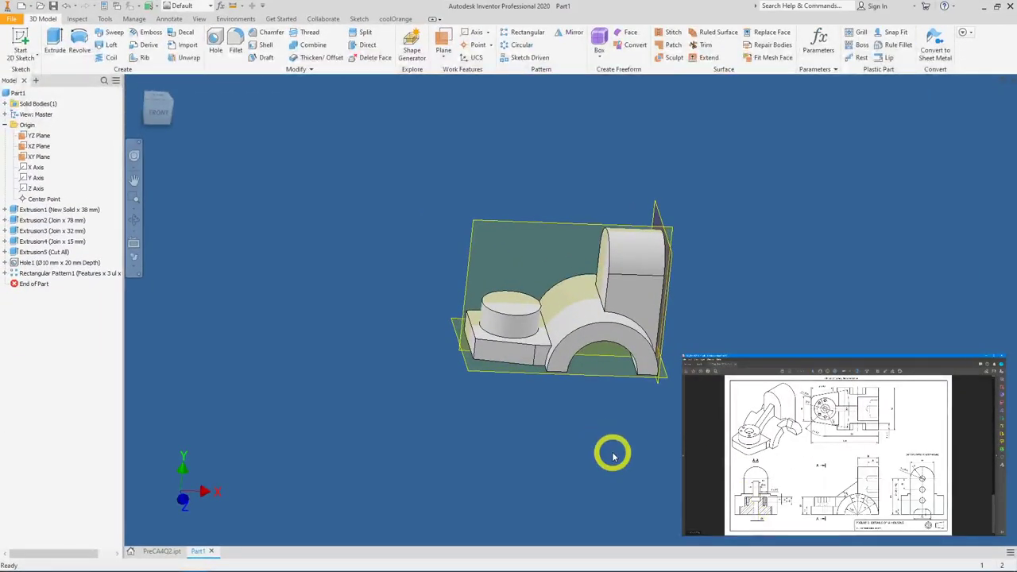
key(shift)
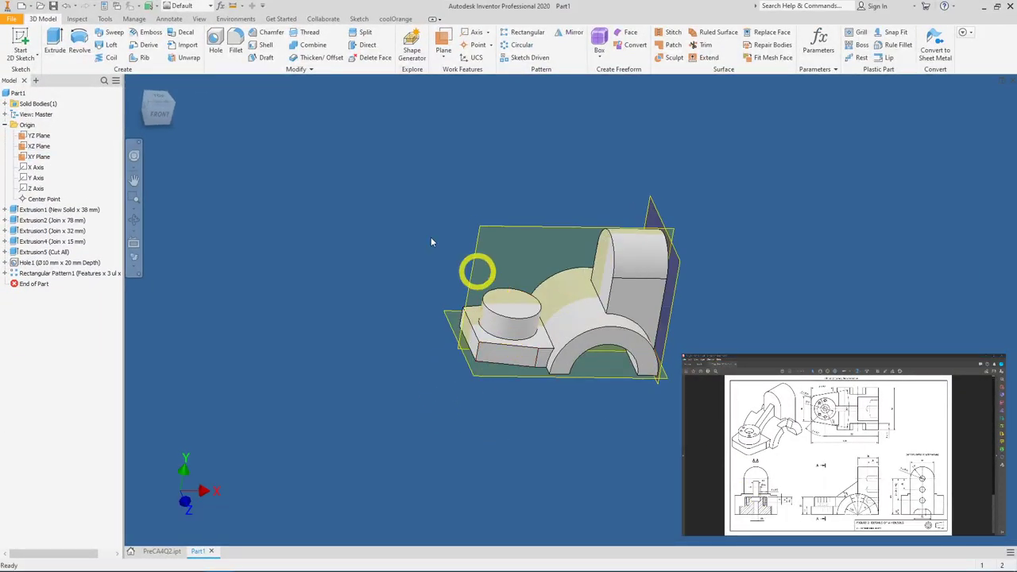
click(312, 116)
click(510, 304)
key(h)
scroll(510, 303, up, 5)
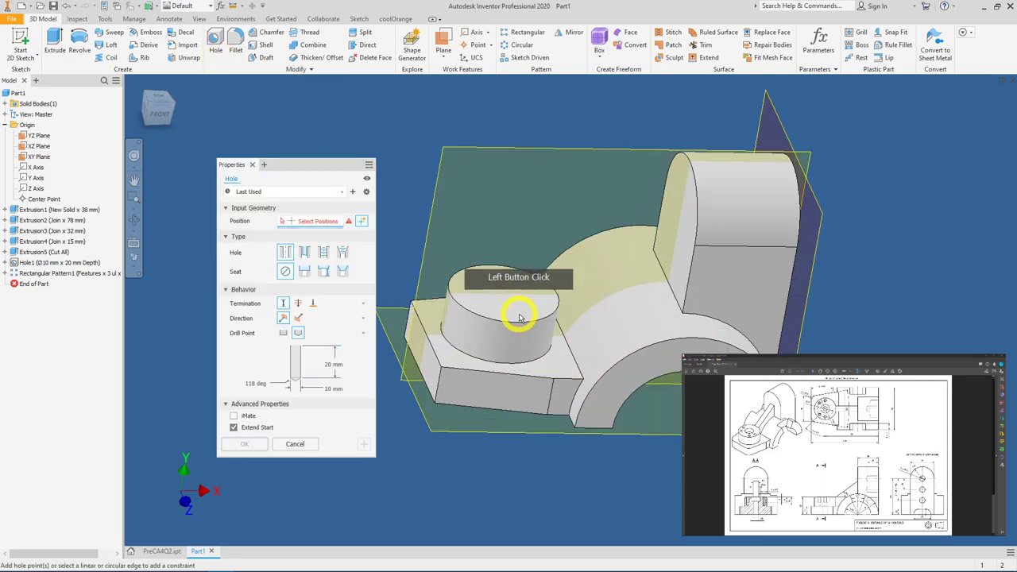
click(507, 292)
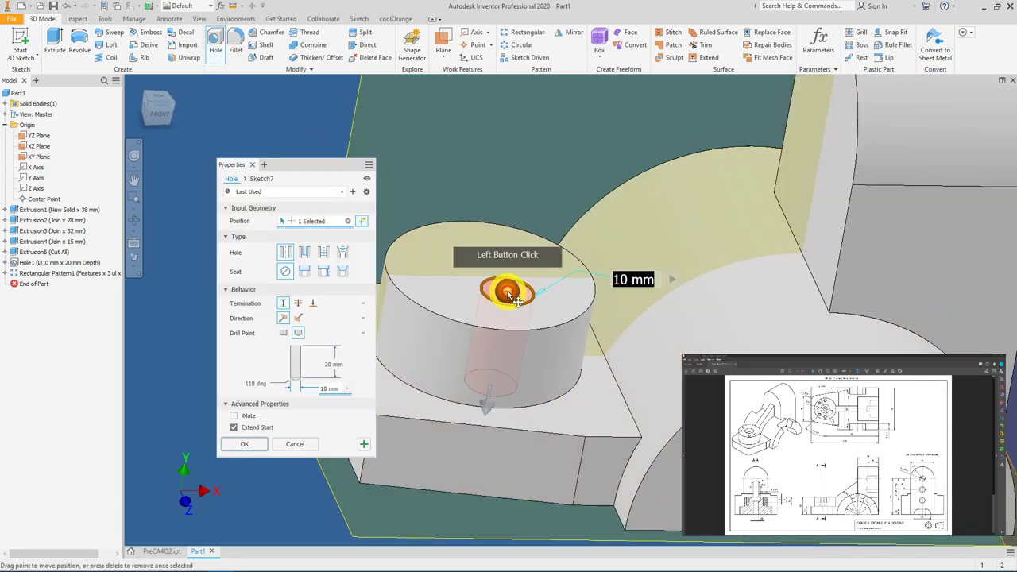
click(535, 391)
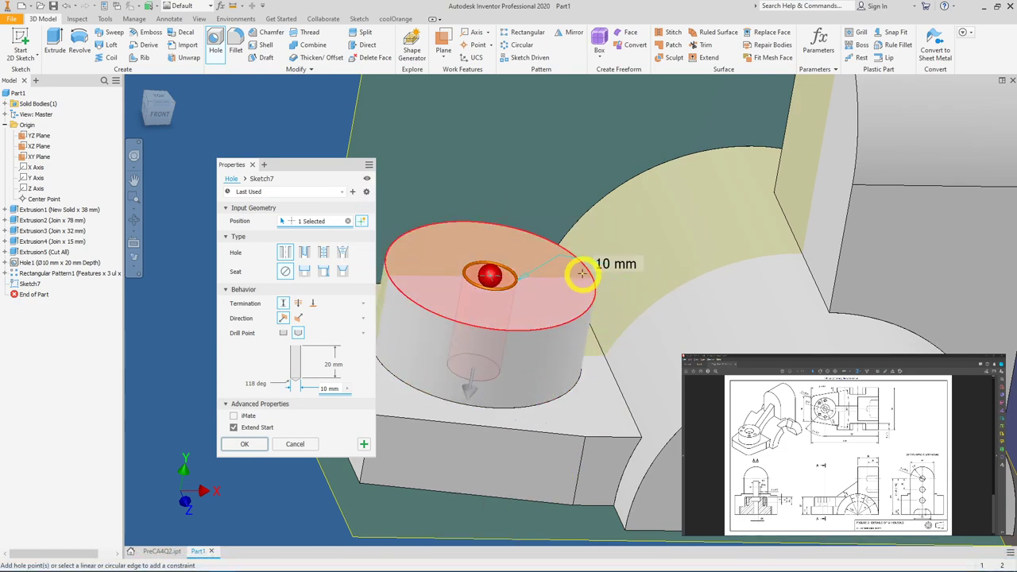
Make the hole a through-all counterbore with a 16 mm counterbore diameter and 8 mm counterbore depth
click(305, 271)
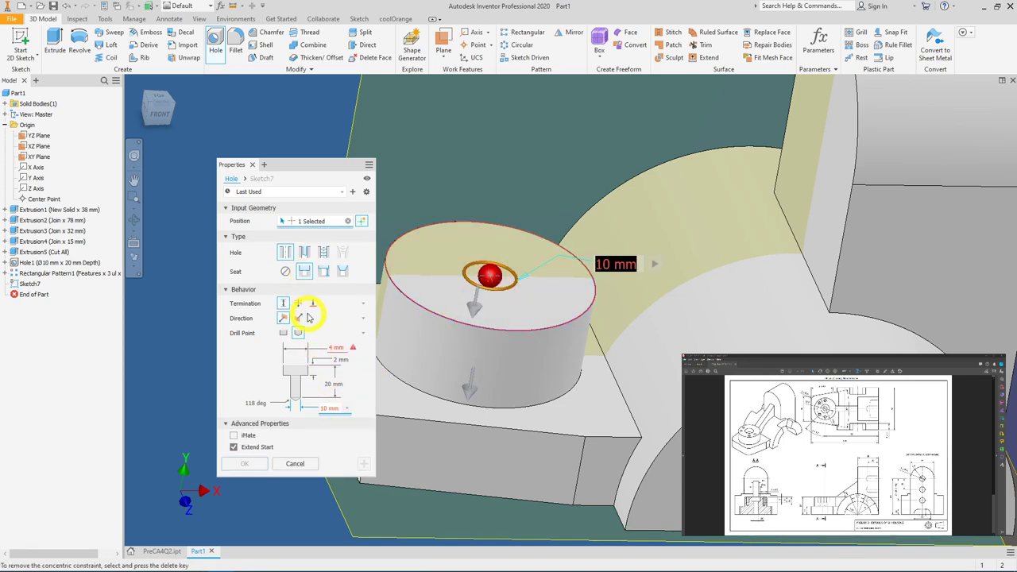
click(299, 309)
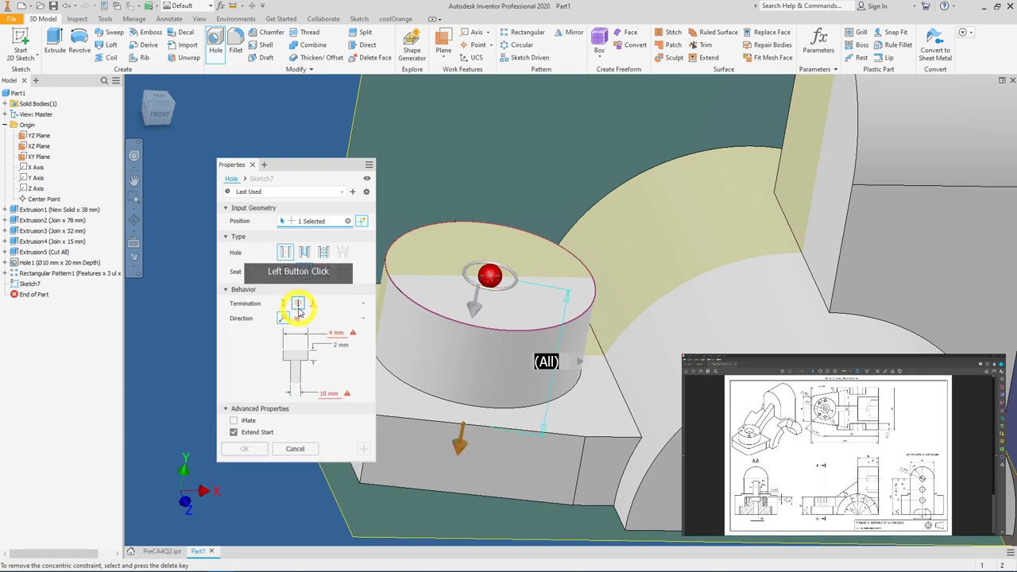
click(331, 335)
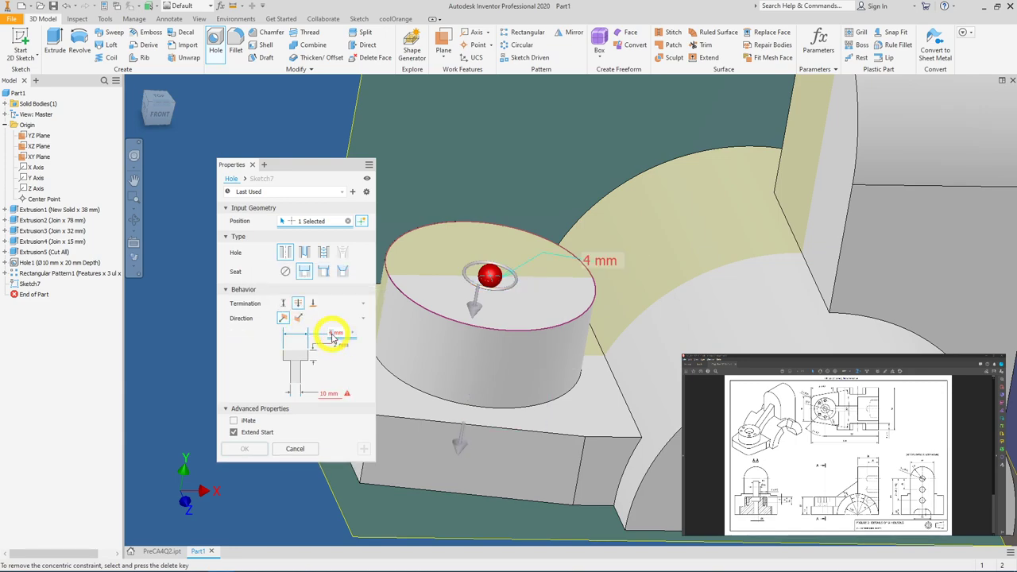
text(16)
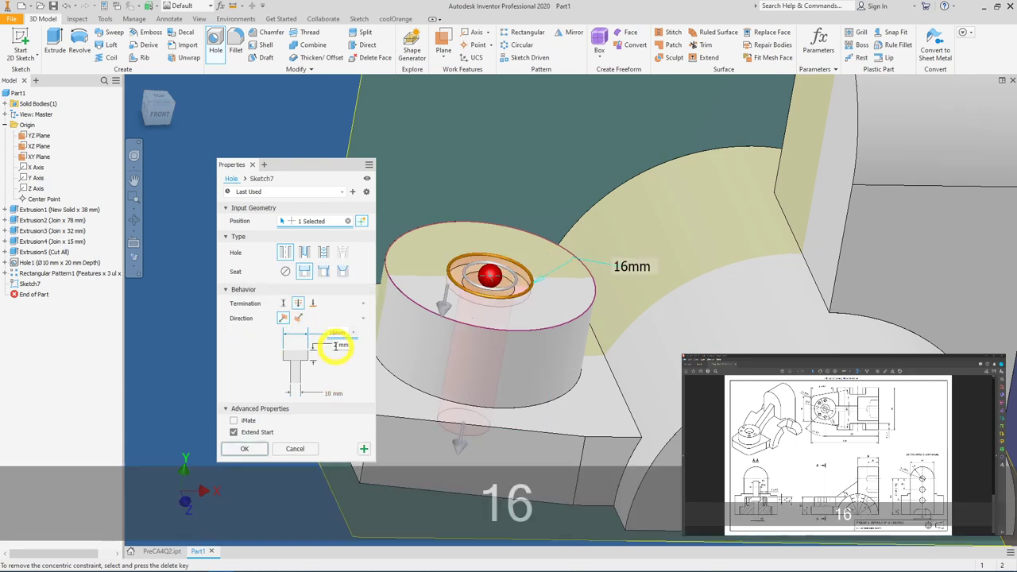
click(335, 344)
double_click(335, 344)
text(8)
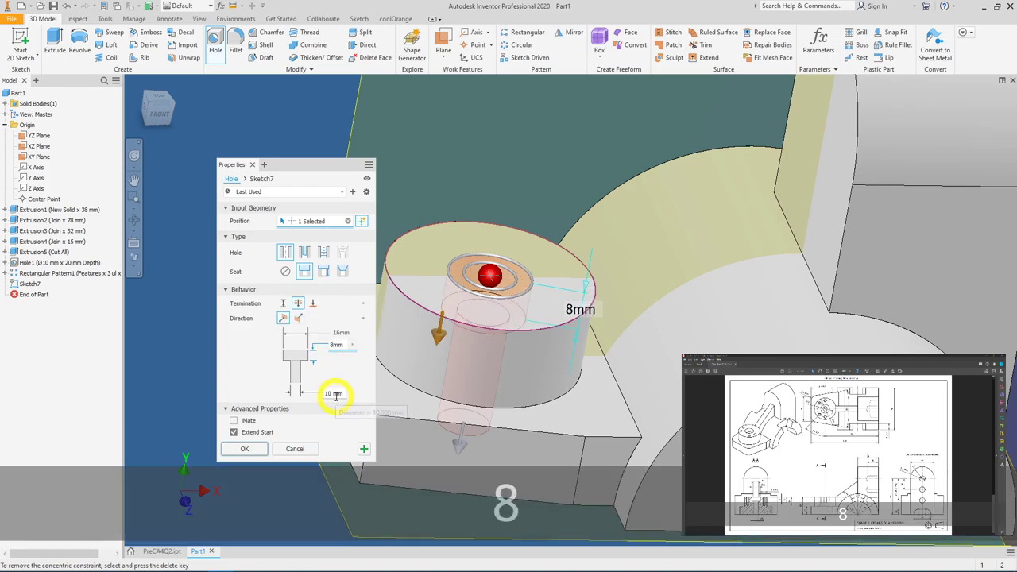
Set the counterbored hole's main diameter to 8 mm and create the hole
double_click(332, 394)
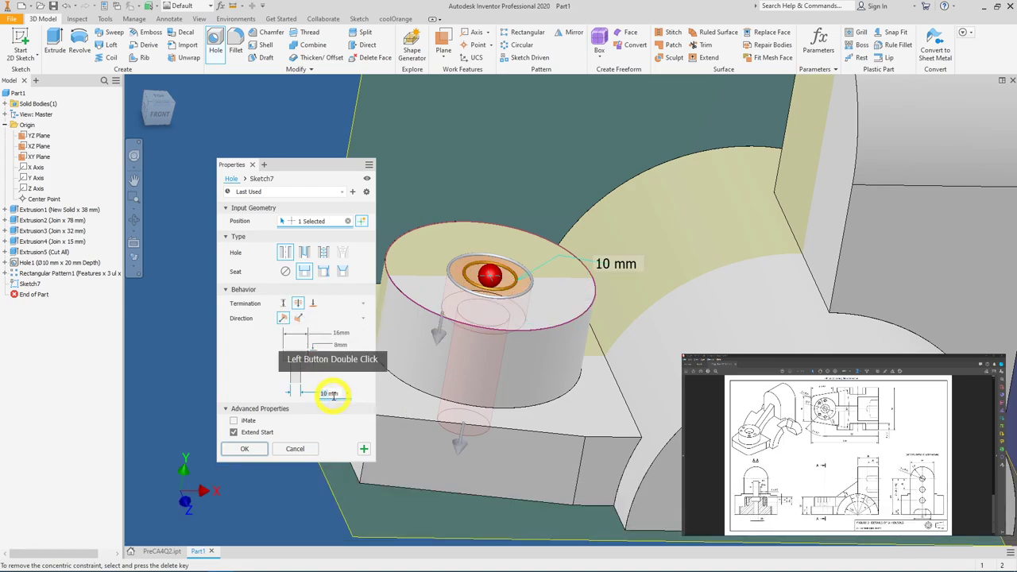
text(8)
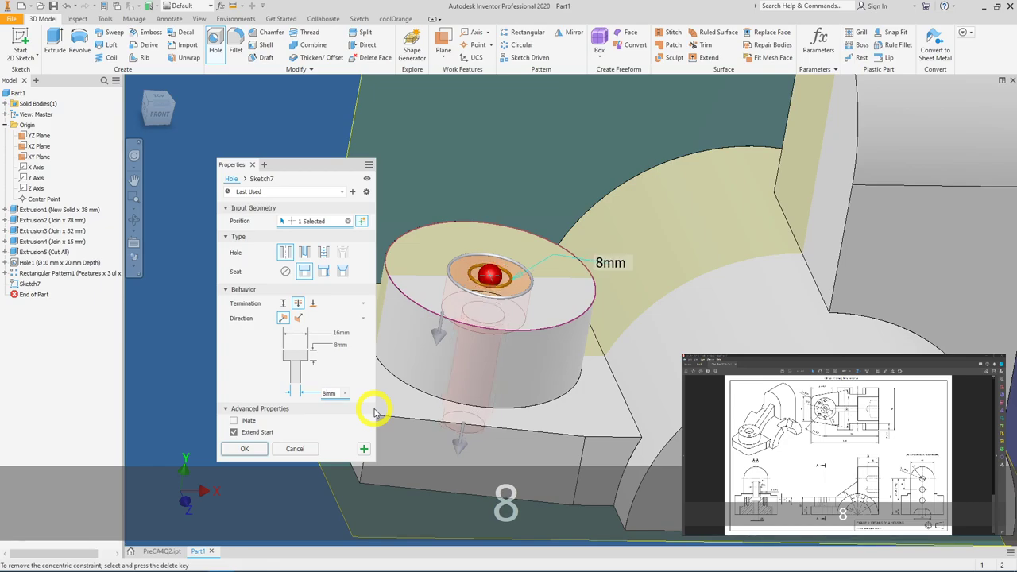
click(247, 450)
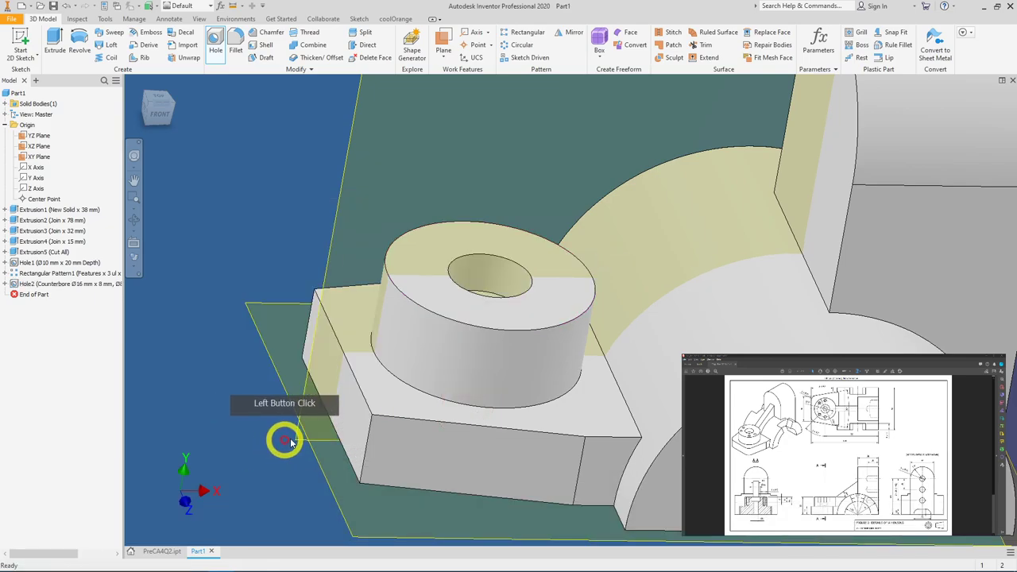
Start a sketch on the boss's annular top face and project the XY plane into it
click(390, 397)
mouse_move(481, 357)
shift+middle_down()
mouse_move(472, 389)
mouse_move(478, 336)
mouse_move(460, 315)
mouse_move(578, 349)
mouse_move(545, 352)
shift+middle_up()
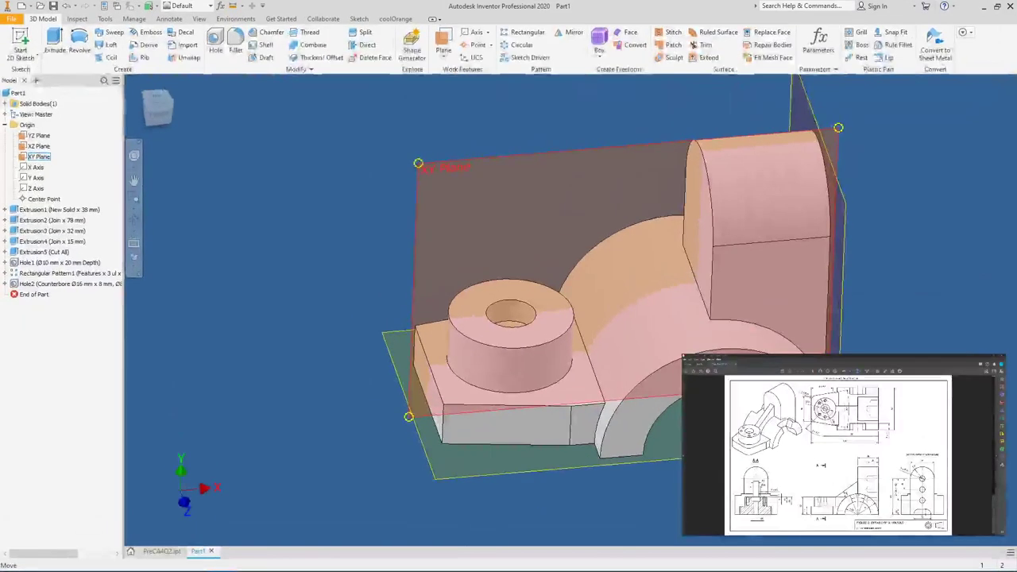
click(517, 342)
click(517, 342)
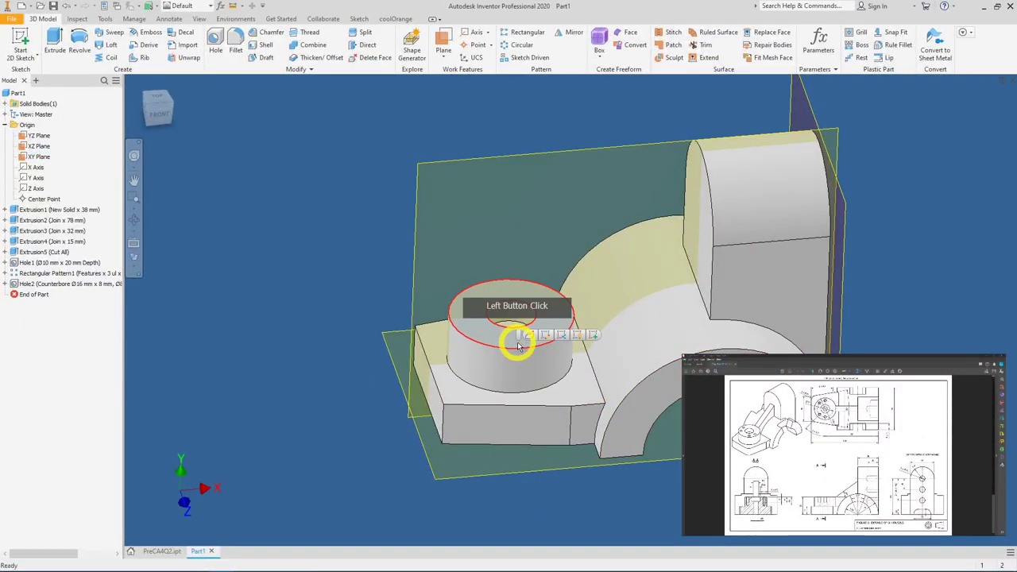
click(591, 340)
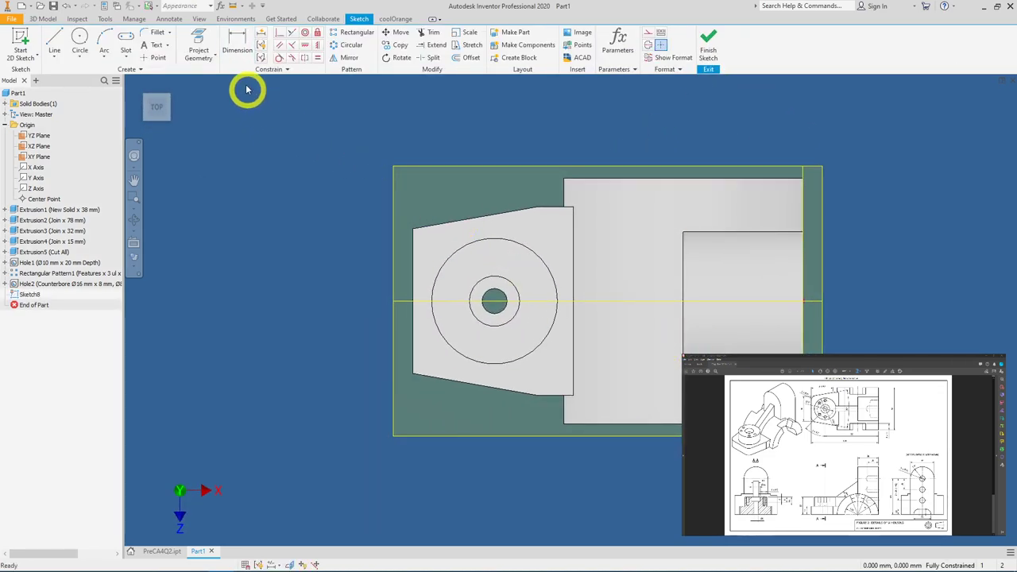
click(199, 47)
click(397, 302)
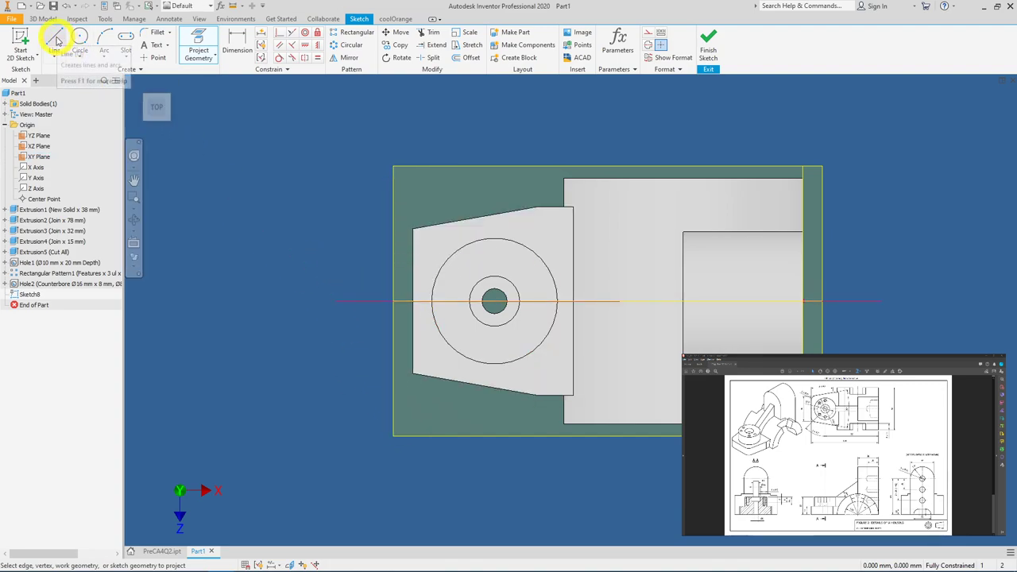
Draw a vertical line about 17 mm long from the boss centre toward +Z and a concentric circle through its outer end
click(54, 40)
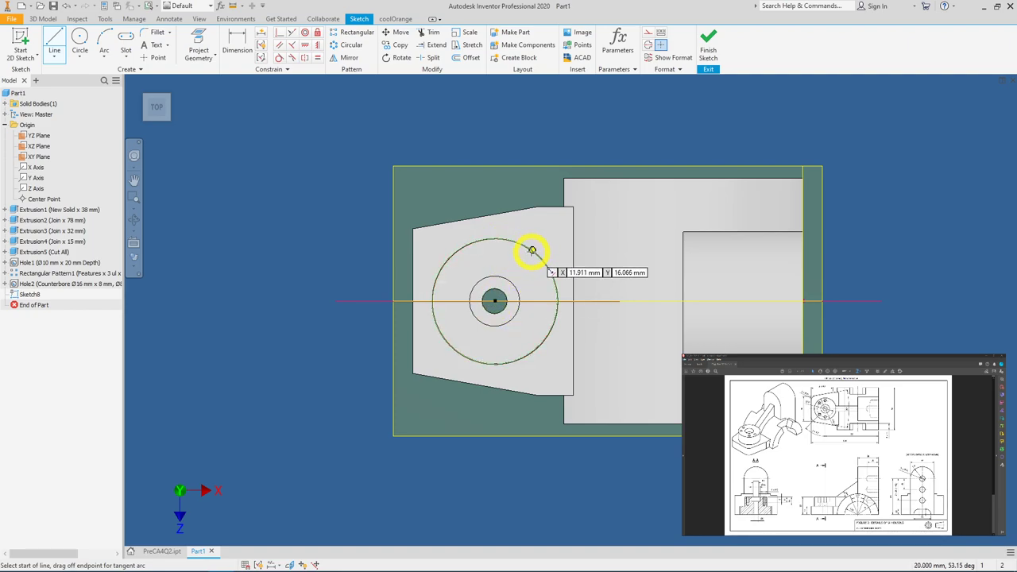
click(495, 300)
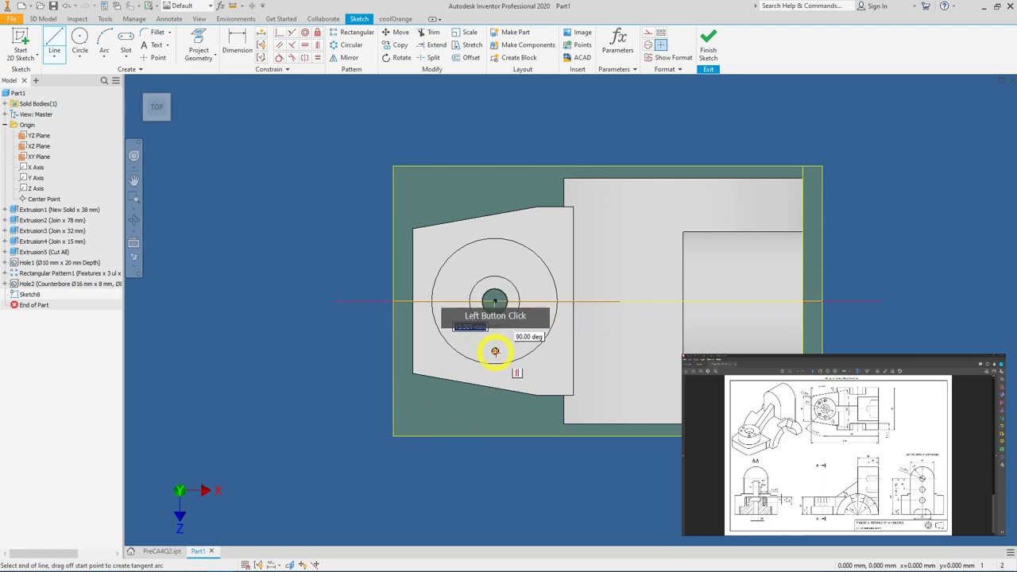
click(80, 38)
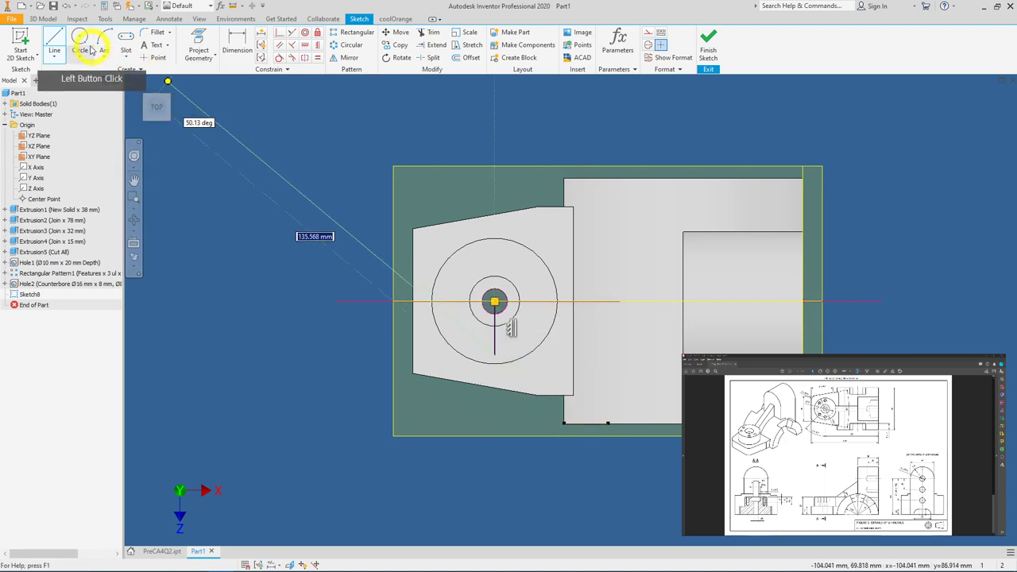
click(495, 301)
click(494, 355)
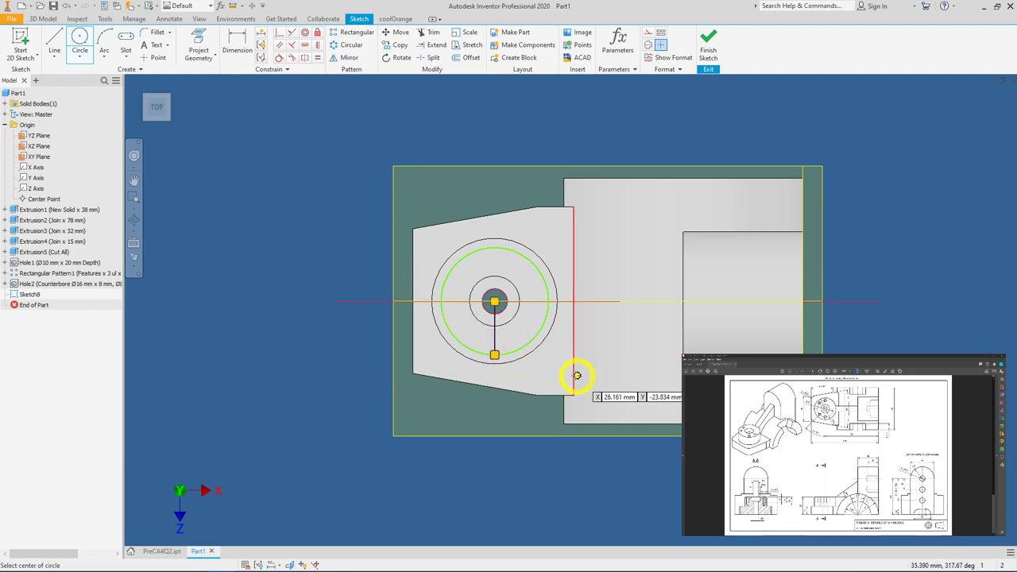
right_click(467, 157)
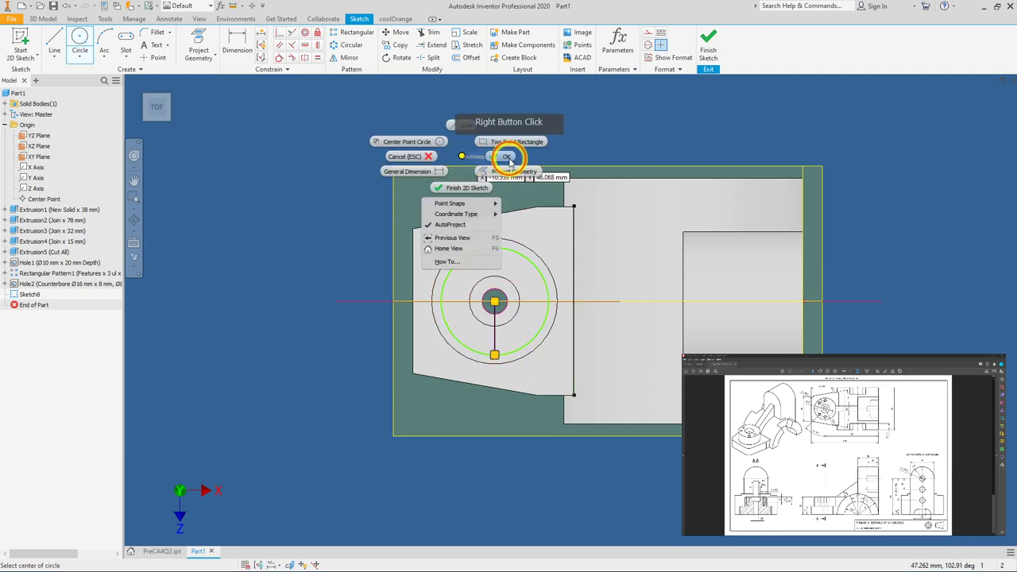
click(508, 158)
Dimension the concentric circle's diameter as 30 mm
click(237, 41)
click(456, 259)
click(402, 170)
text(30)
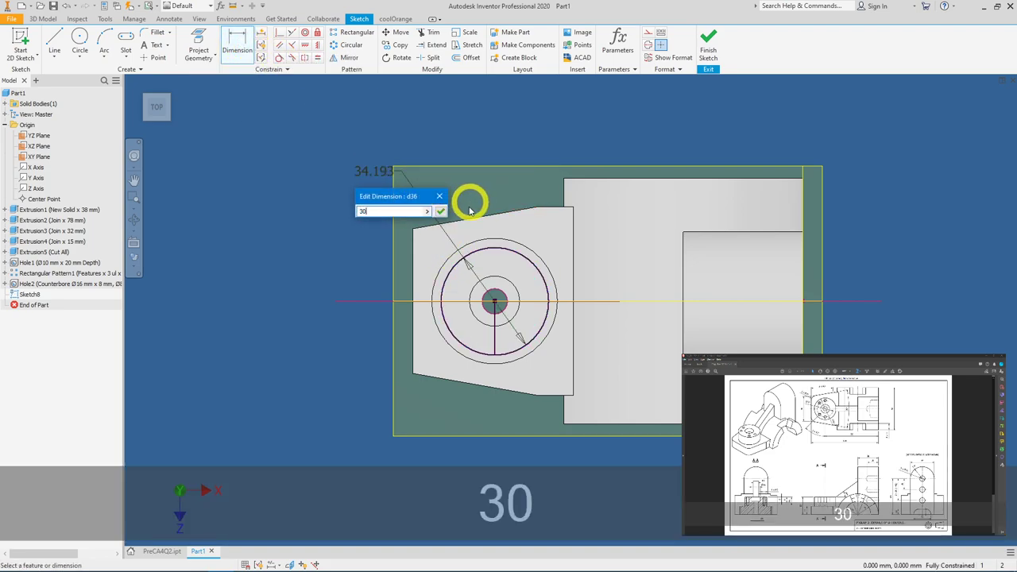
click(440, 211)
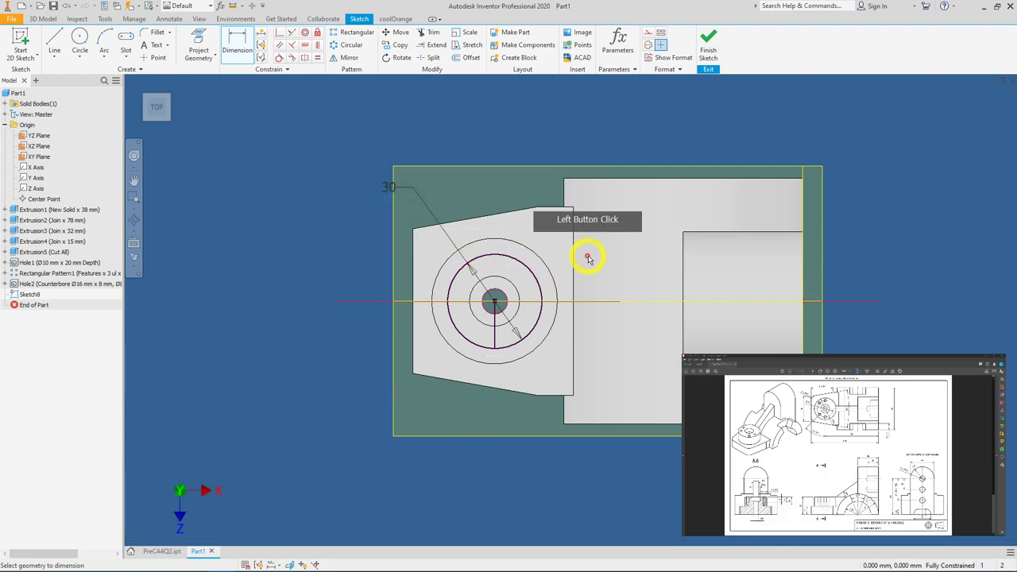
Place a sketch point where the vertical line meets the 30 mm circle and finish the sketch
click(154, 58)
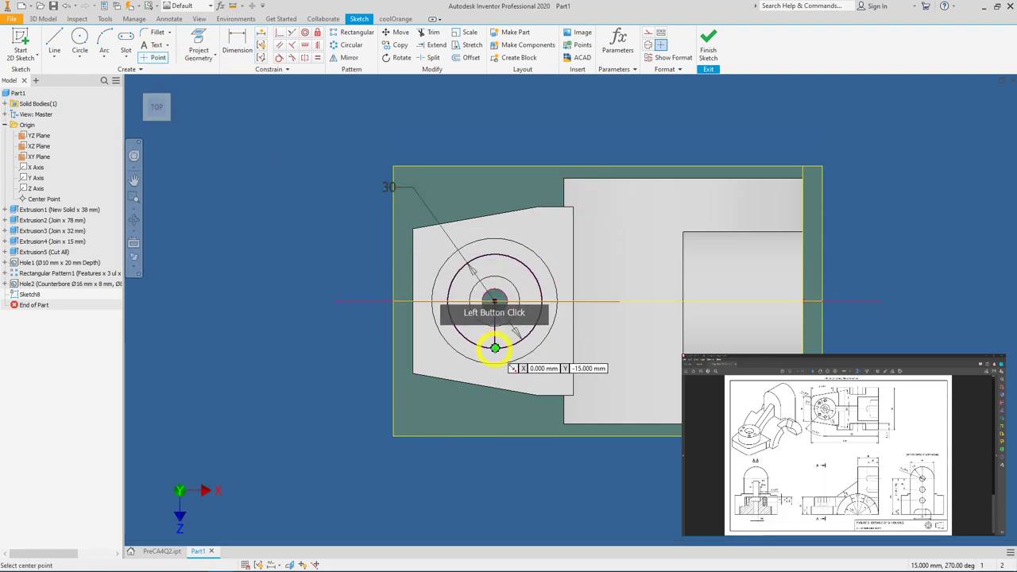
click(494, 347)
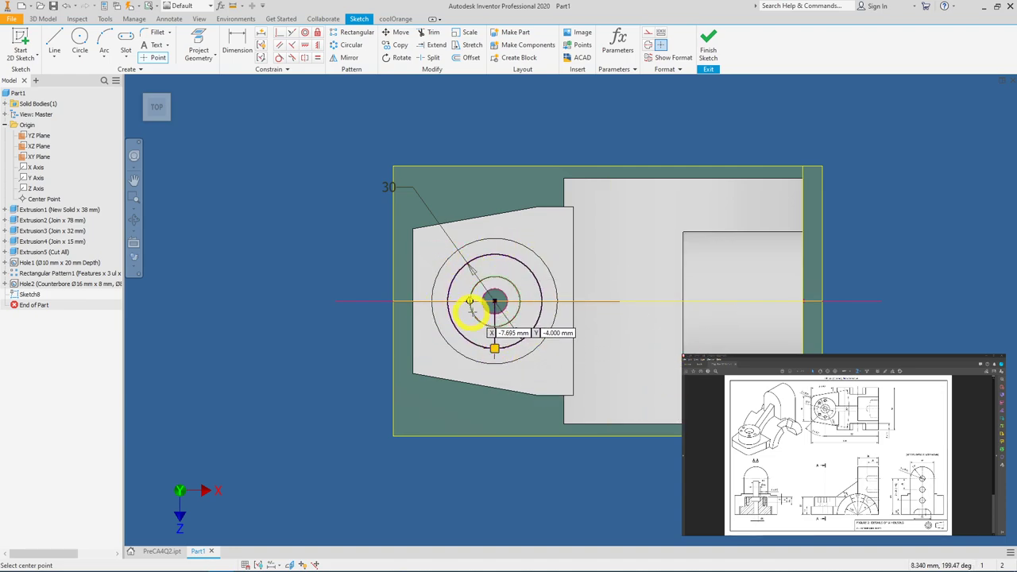
click(701, 62)
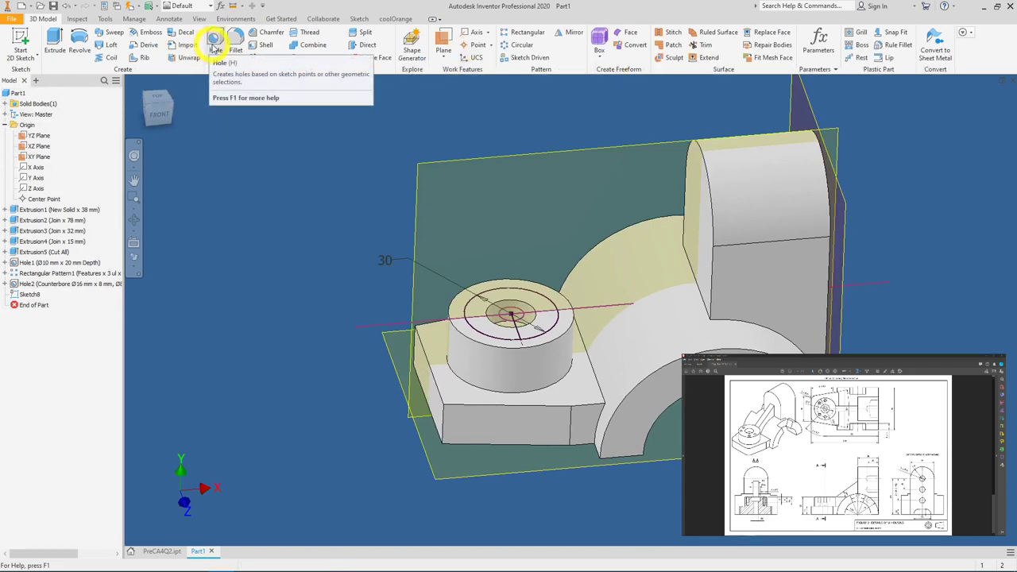
Start a hole at the sketch point on the 30 mm circle, with no seat and the tapped hole type
click(214, 45)
click(511, 314)
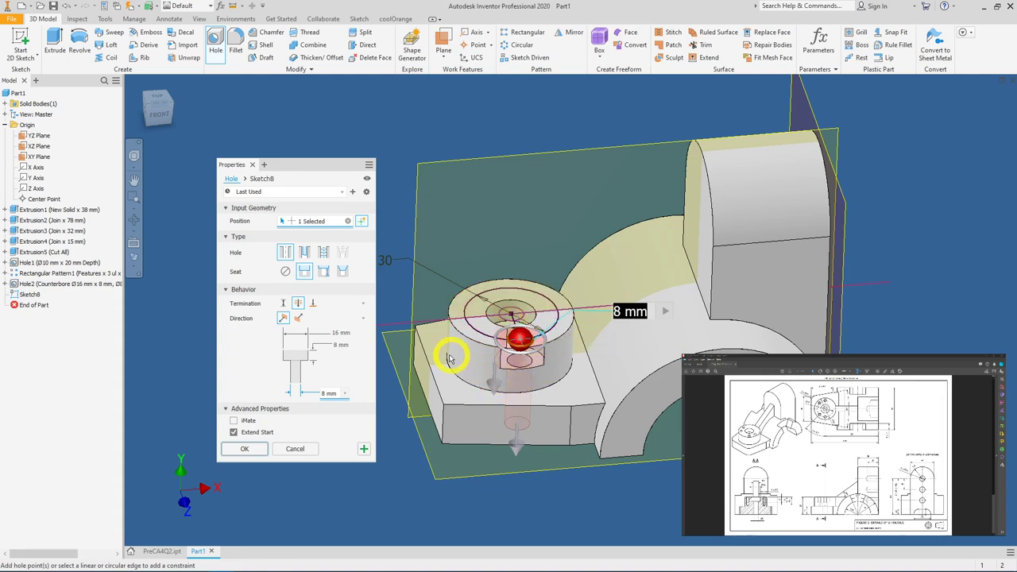
click(290, 273)
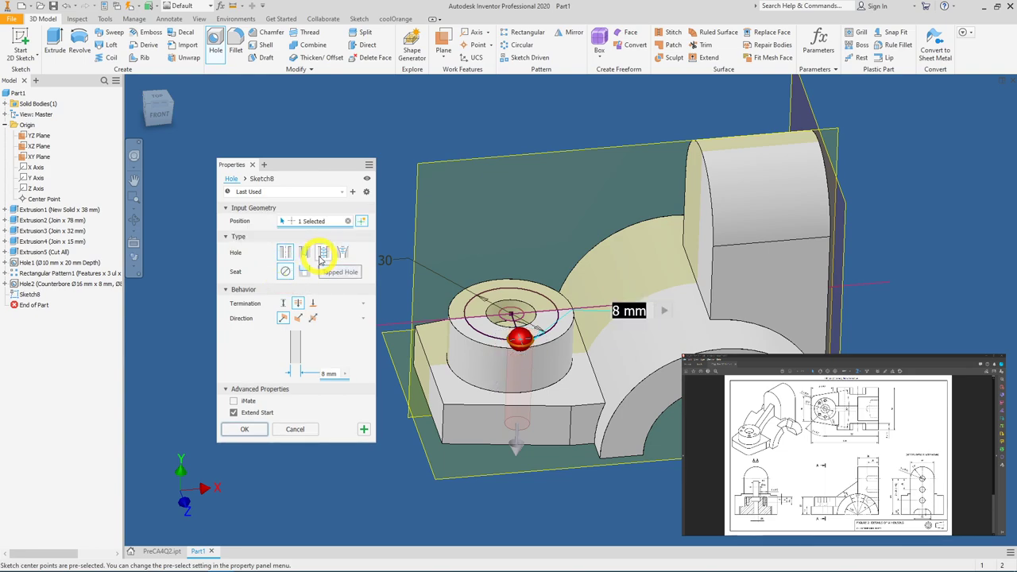
click(321, 257)
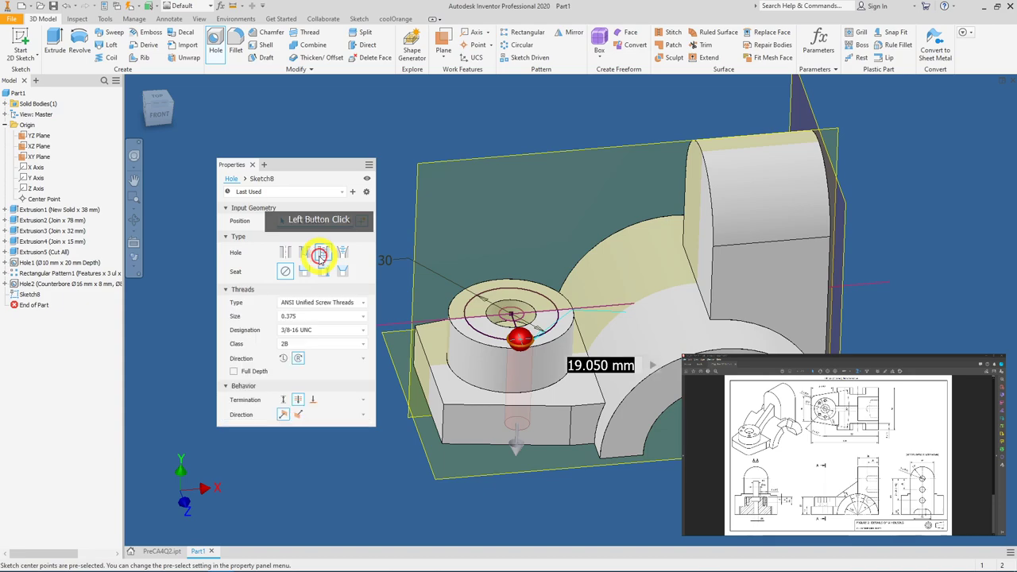
drag(296, 165, 299, 112)
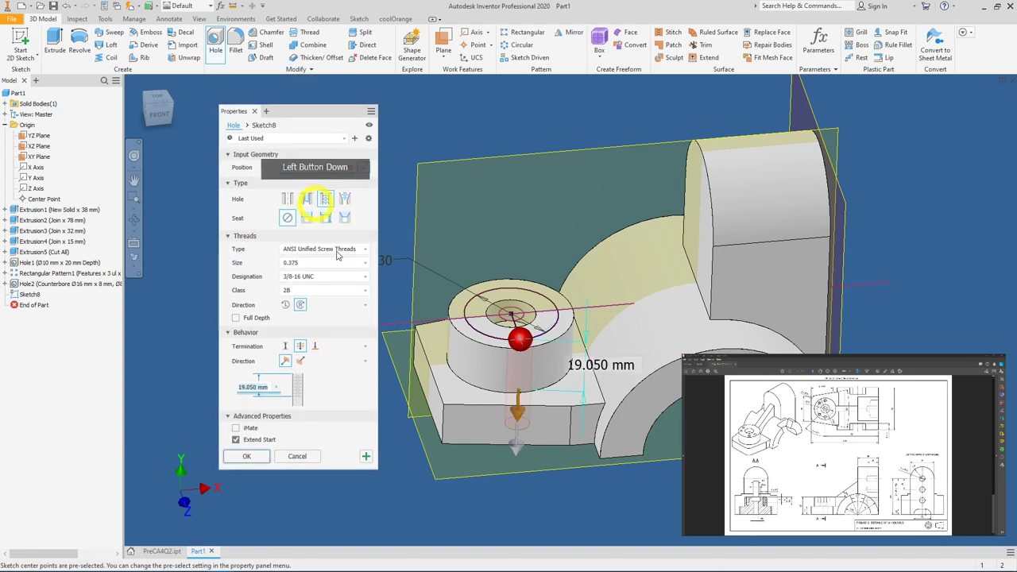
Set the tapped hole's thread type to ISO Metric profile with size 5
click(300, 252)
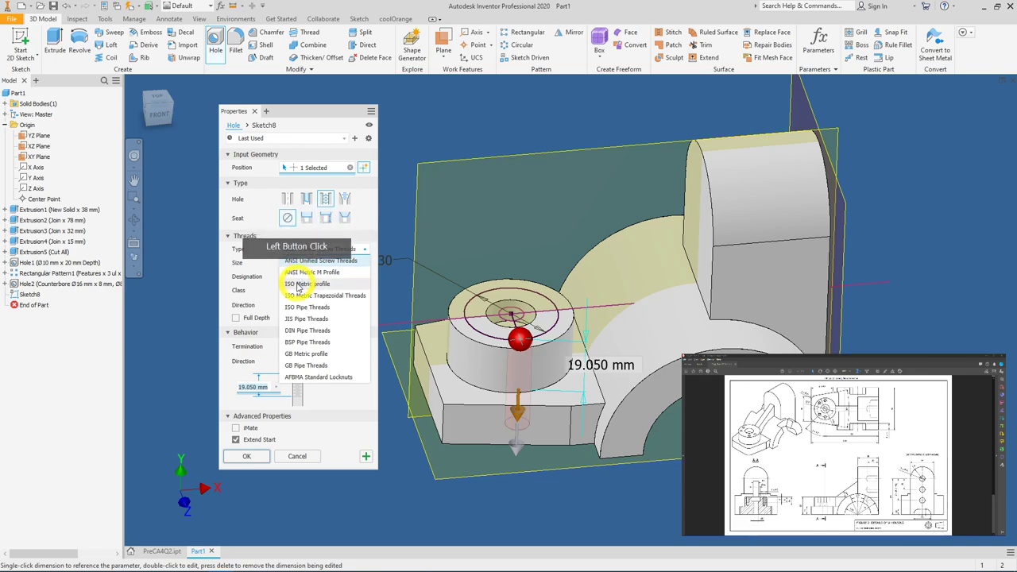
click(297, 285)
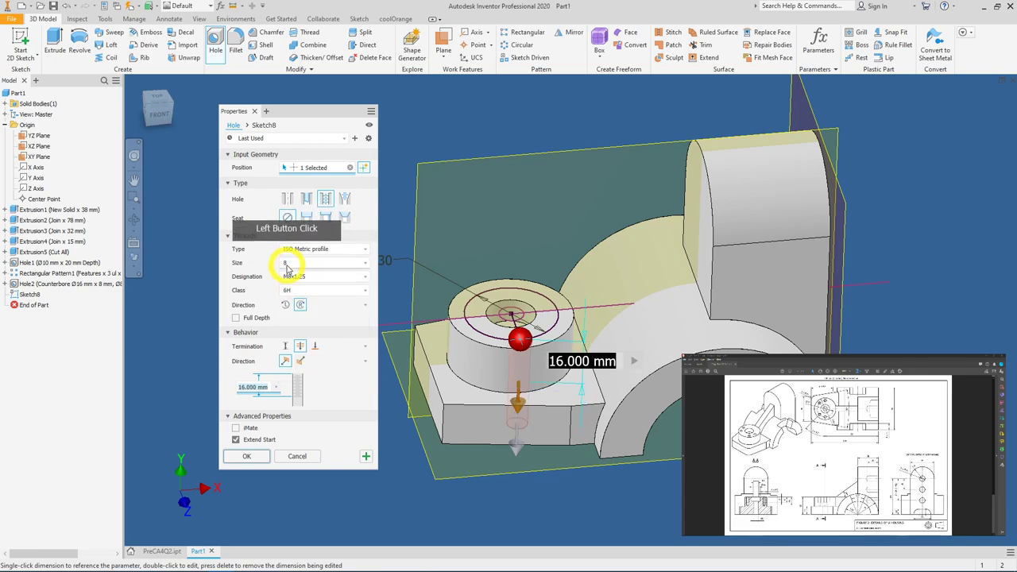
click(298, 263)
scroll(286, 290, up, 1)
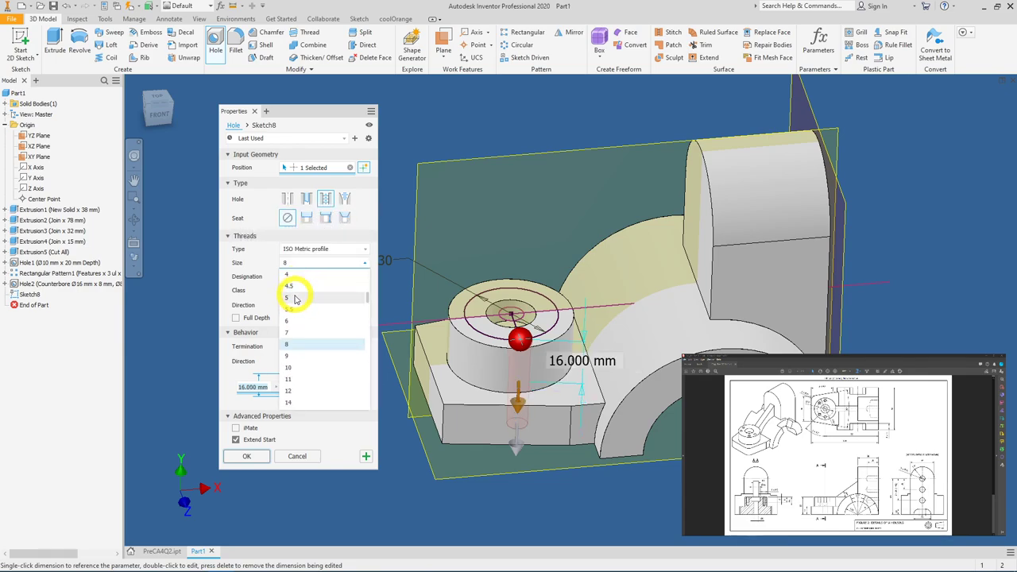
click(288, 284)
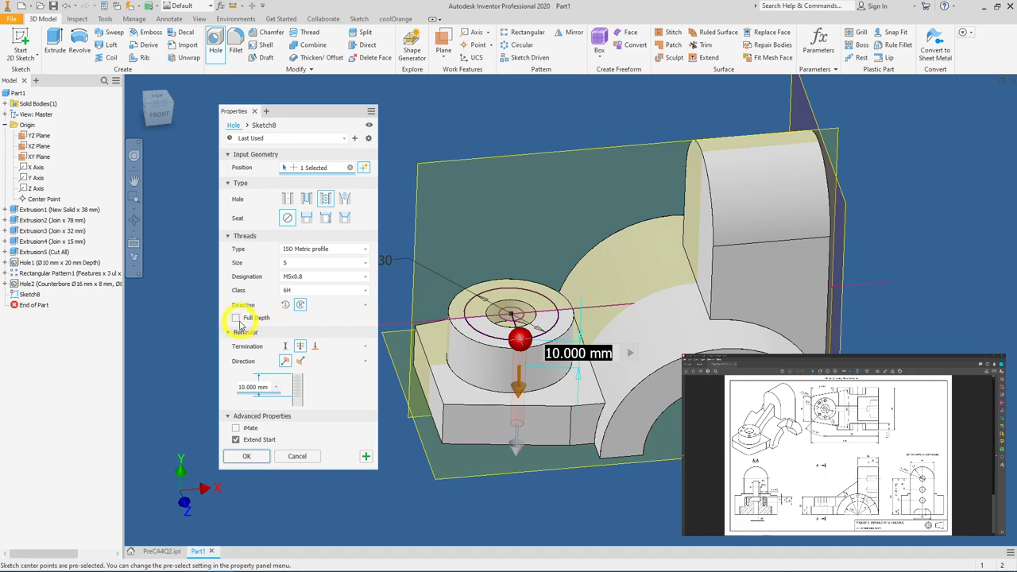
Set the tapped hole's termination to a distance with a 15 mm drill depth, and create the hole
click(285, 347)
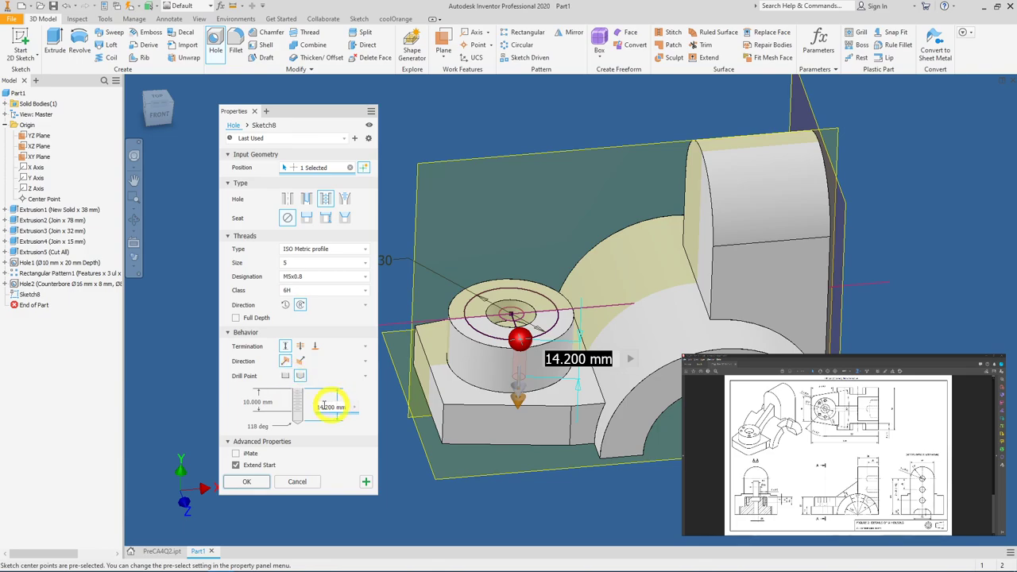
double_click(251, 402)
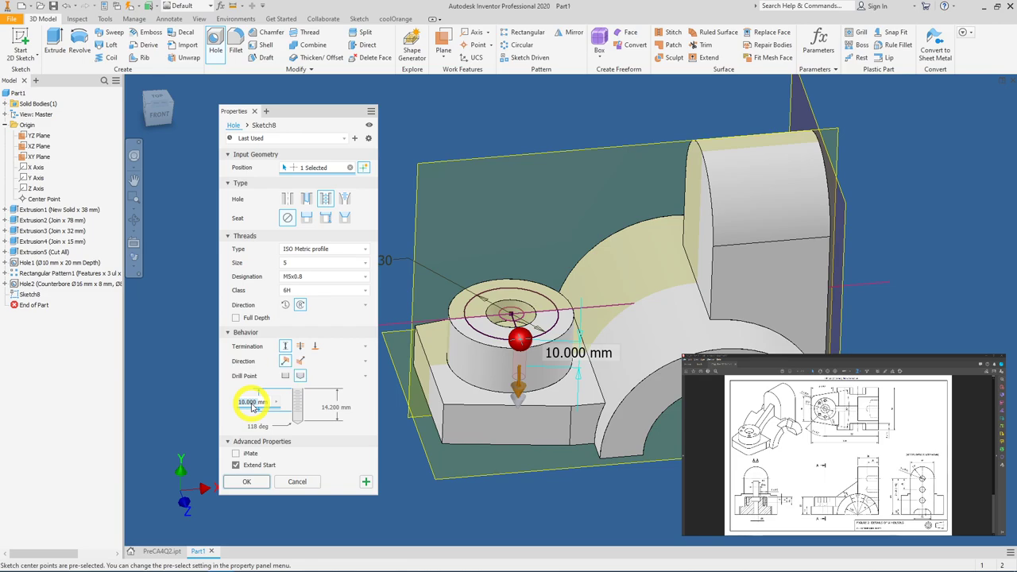
double_click(335, 408)
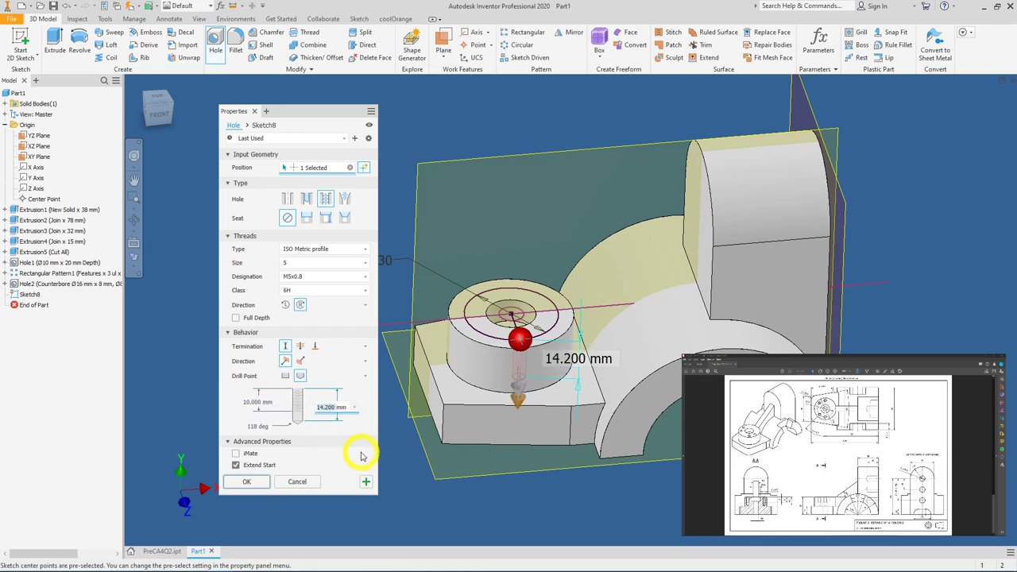
text(156)
key(Return)
key(BackSpace)
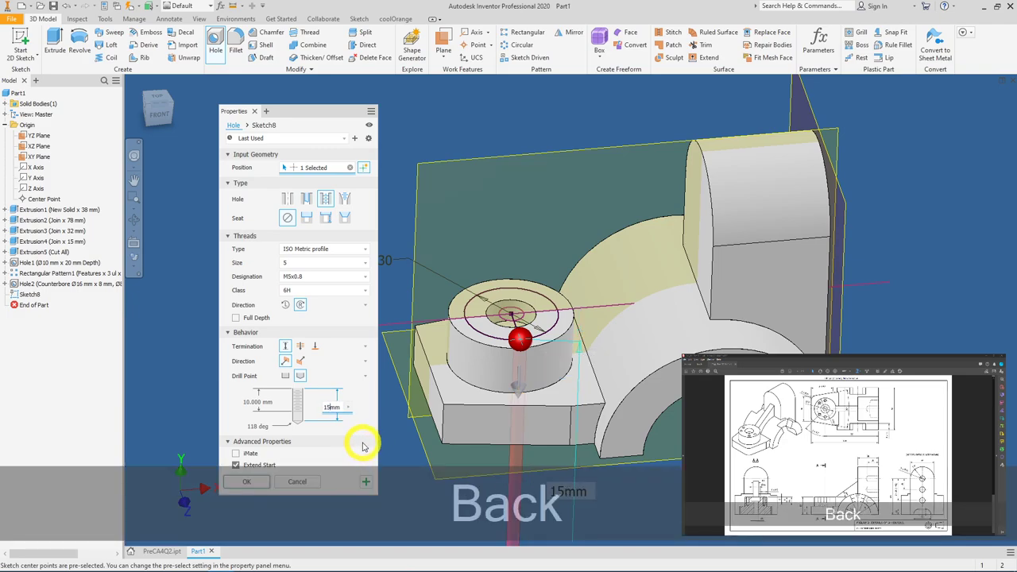
shift+middle_drag(480, 424, 610, 299)
key(BackSpace)
click(254, 482)
scroll(656, 239, up, 5)
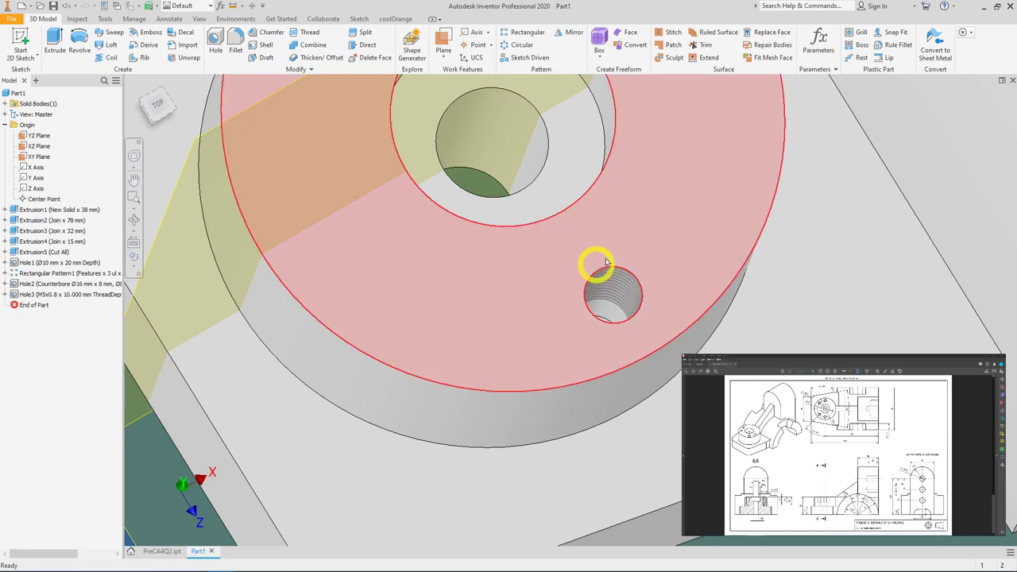
shift+middle_drag(614, 293, 582, 309)
scroll(579, 270, up, 3)
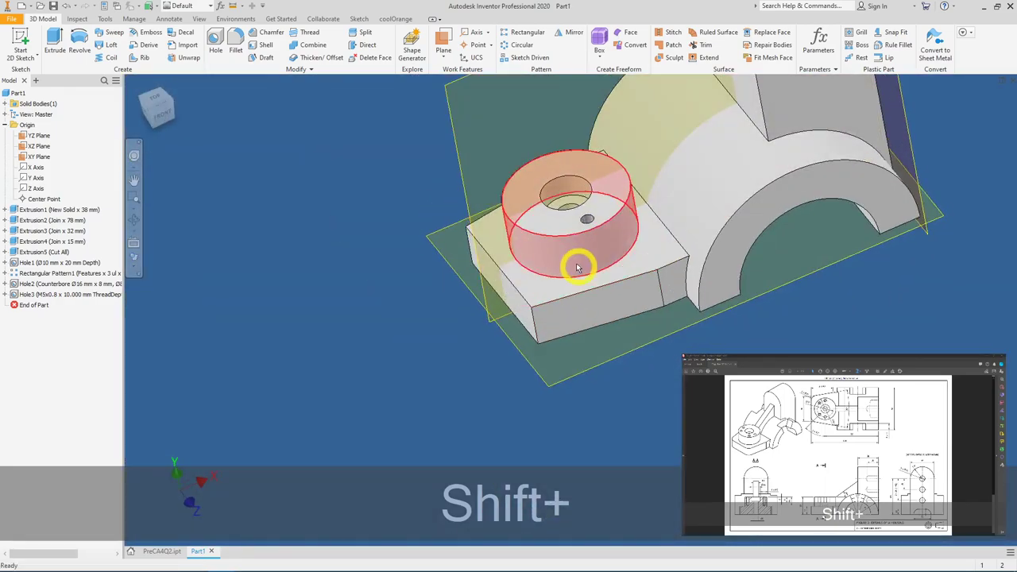
Start a circular pattern of the M5 tapped hole, using the boss's cylindrical face as the rotation axis
click(515, 46)
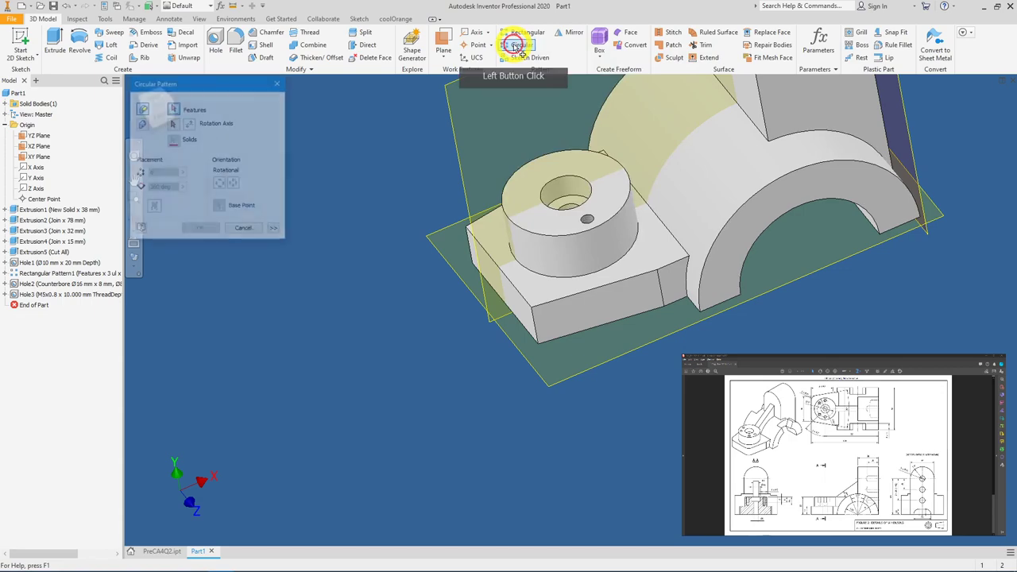
drag(243, 84, 310, 117)
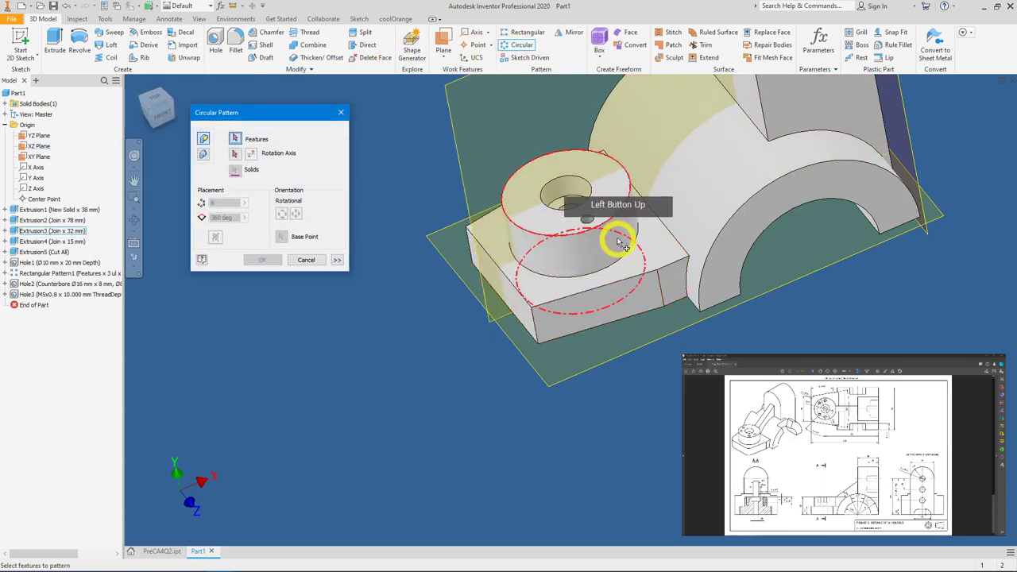
scroll(608, 238, up, 3)
click(568, 212)
click(230, 156)
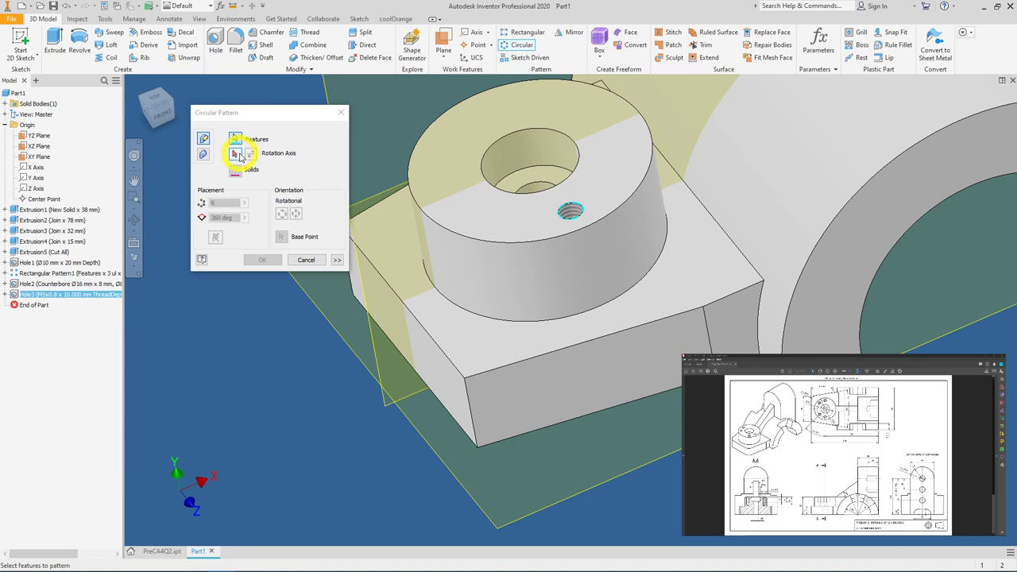
click(236, 157)
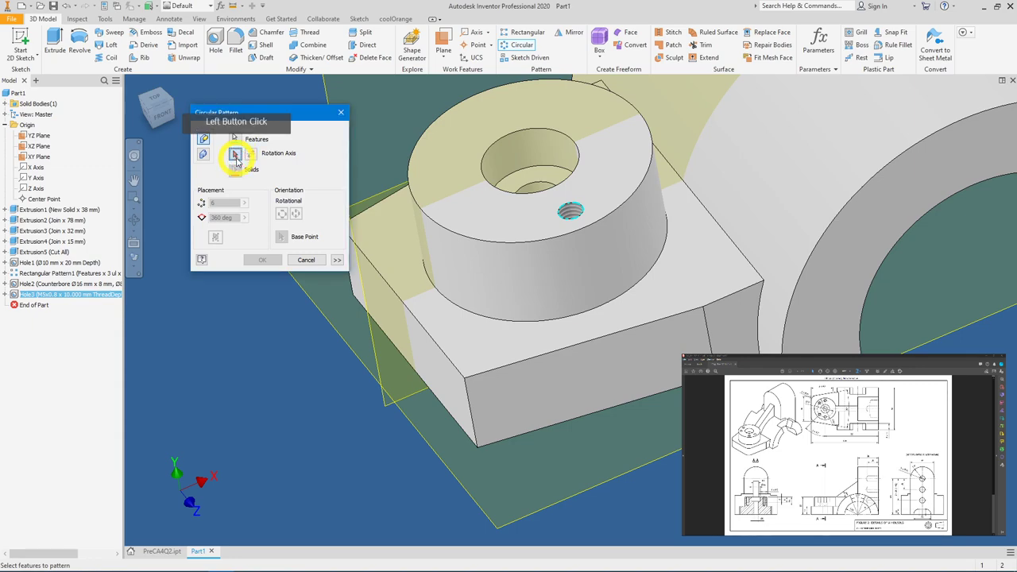
click(494, 290)
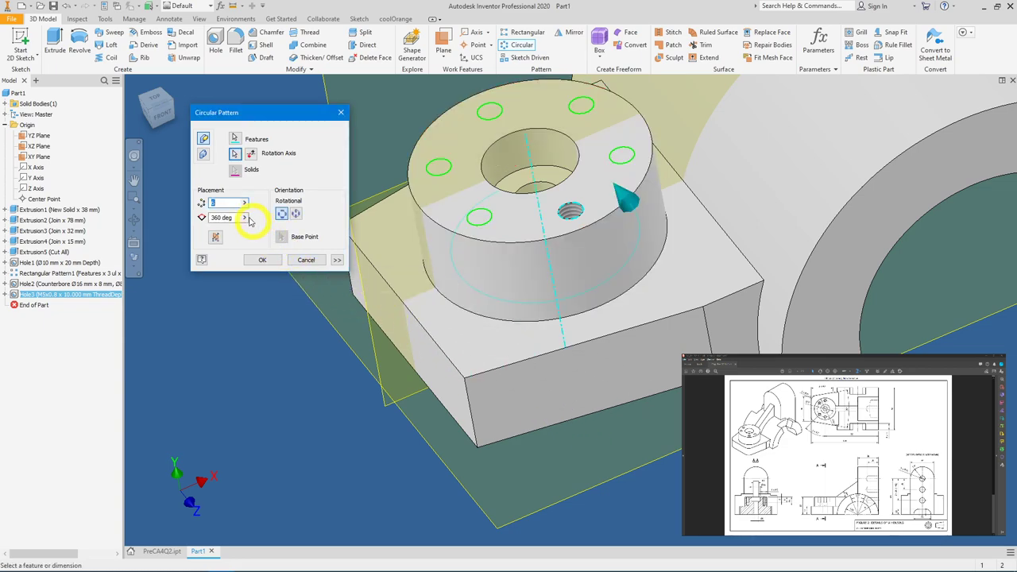
Set the circular pattern to 5 occurrences over 180 deg
drag(230, 201, 196, 203)
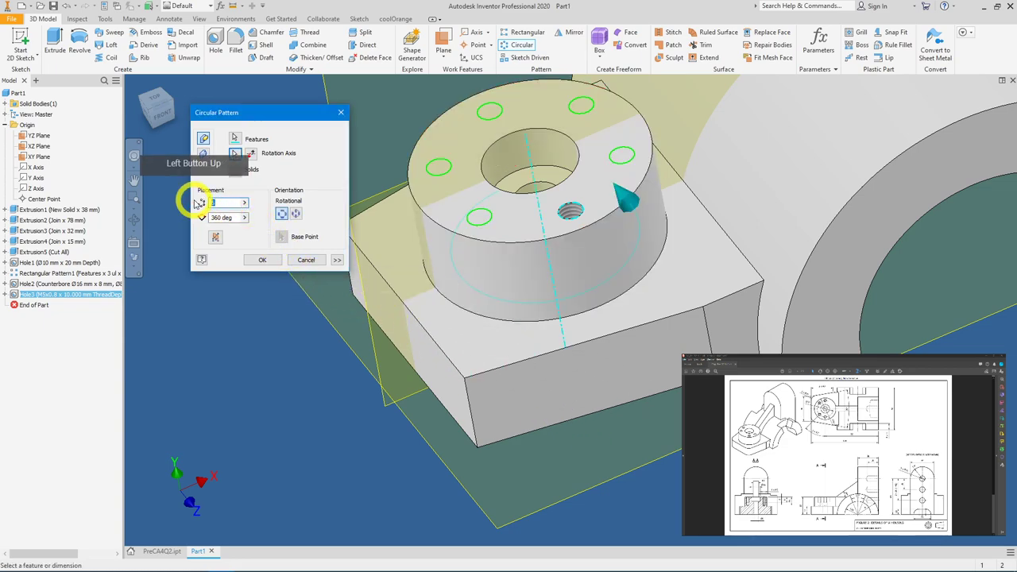
text(5)
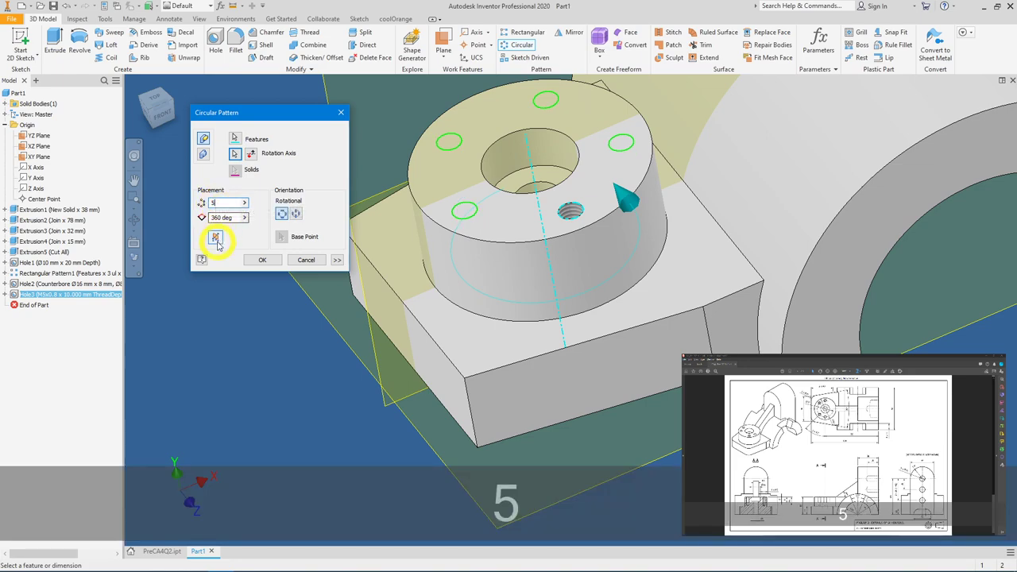
double_click(216, 217)
text(18)
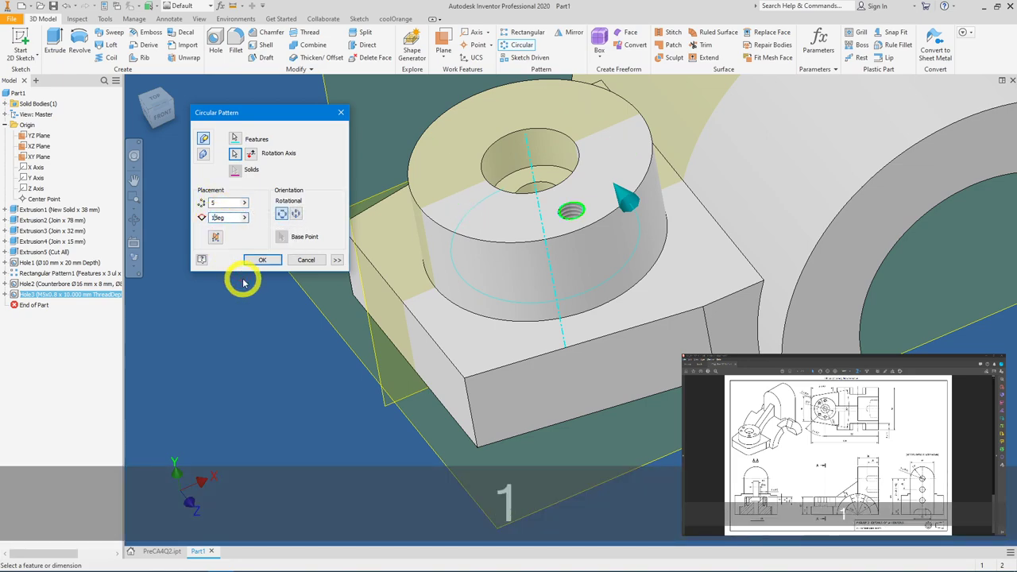
text(0)
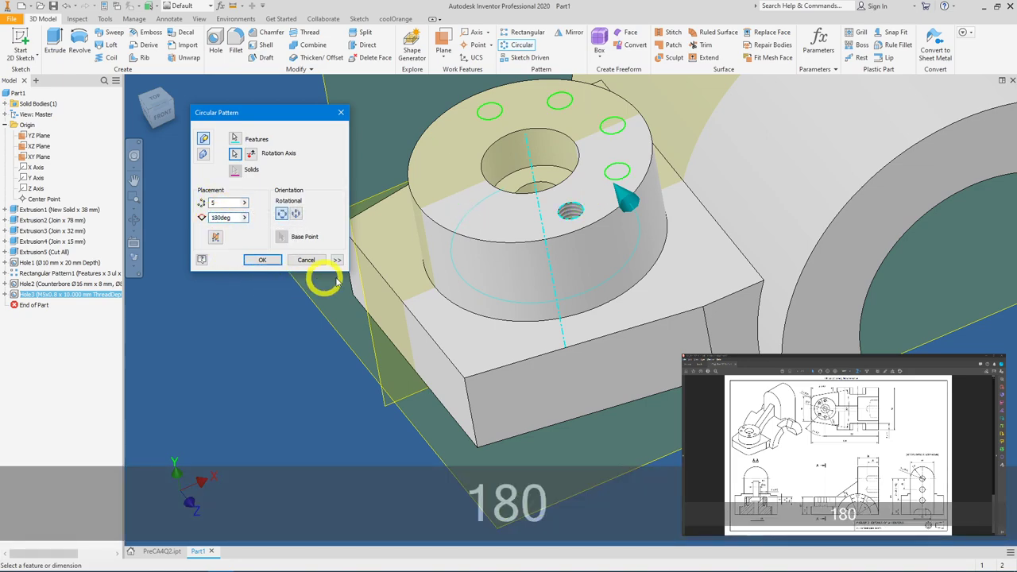
Flip the pattern's rotation direction so the holes run around the boss's -X side, and create the pattern
shift+middle_drag(509, 282, 567, 279)
scroll(476, 190, down, 3)
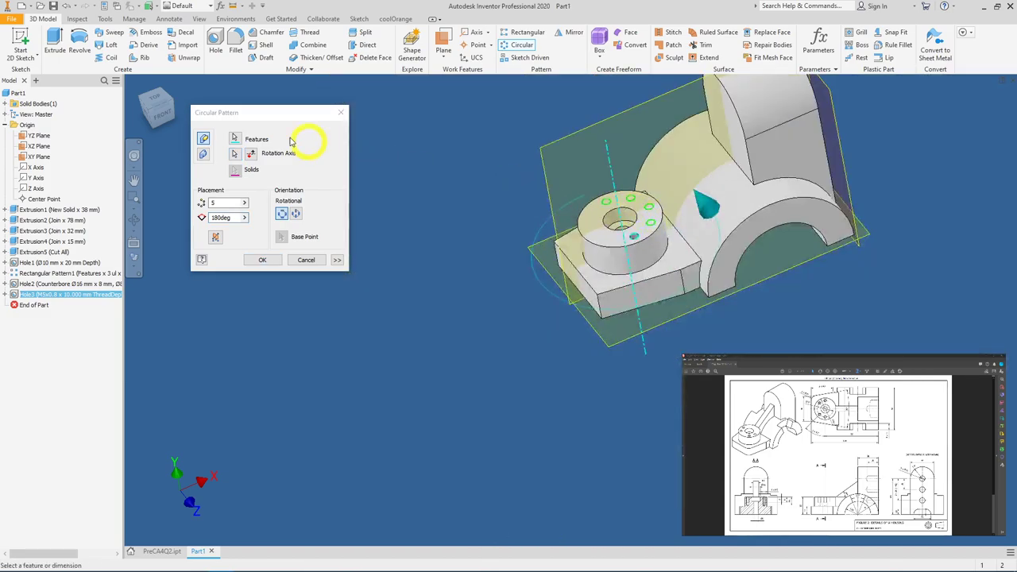
click(151, 101)
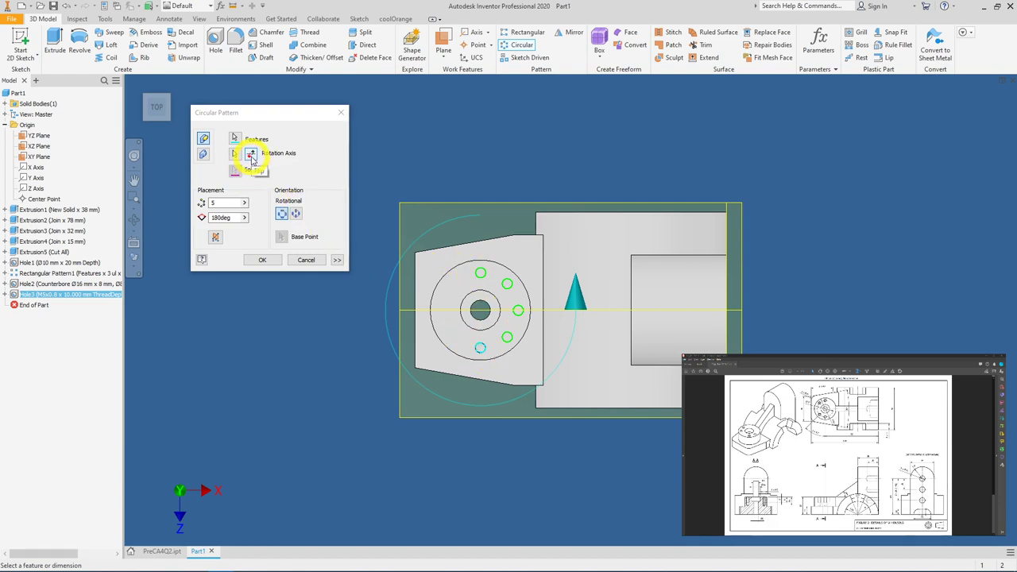
click(252, 154)
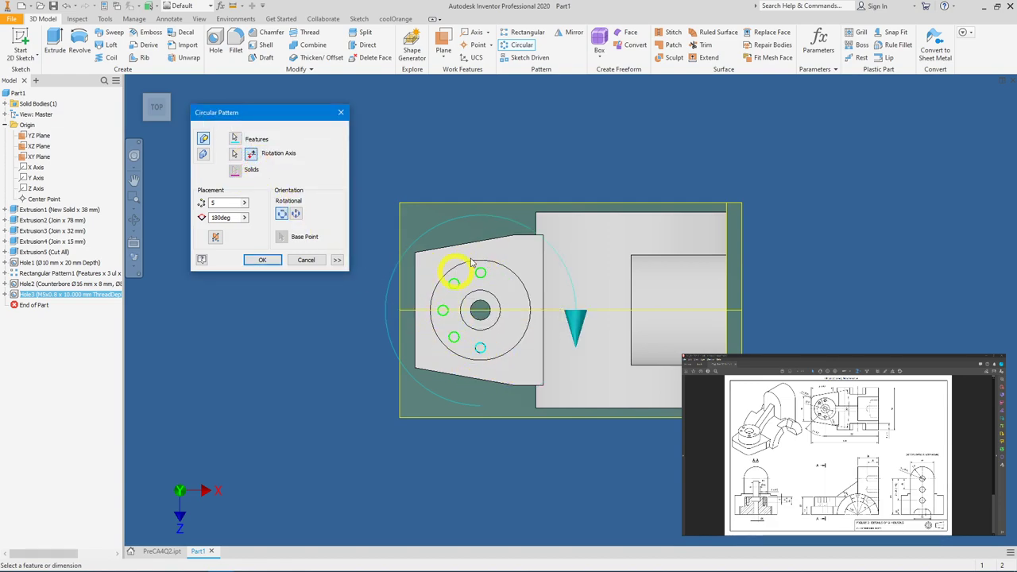
click(263, 267)
Suppress the third occurrence of the circular pattern, the middle hole on the boss's -X side
shift+middle_drag(263, 262, 501, 289)
scroll(492, 338, up, 5)
scroll(485, 335, down, 3)
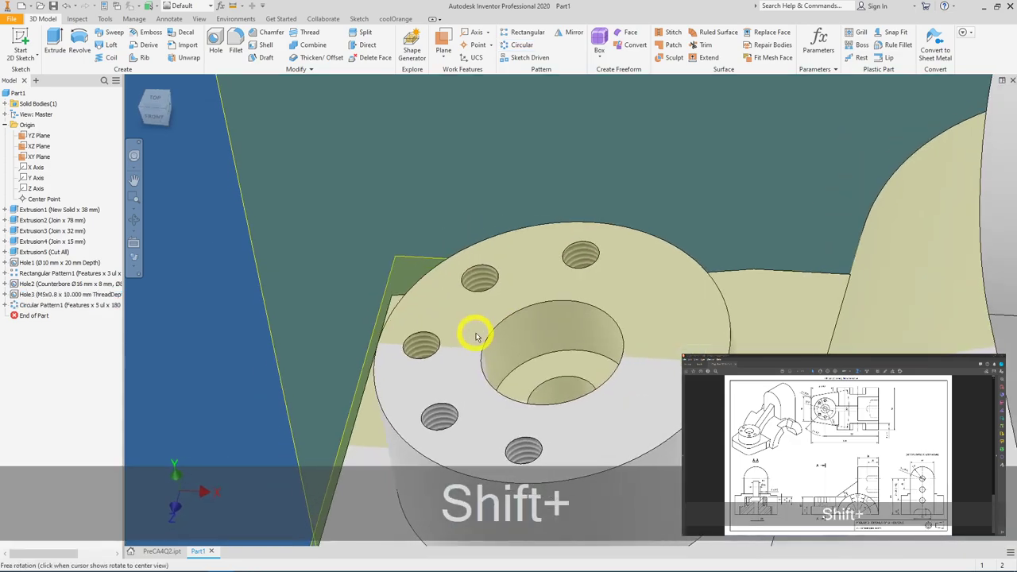
shift+middle_drag(472, 333, 442, 381)
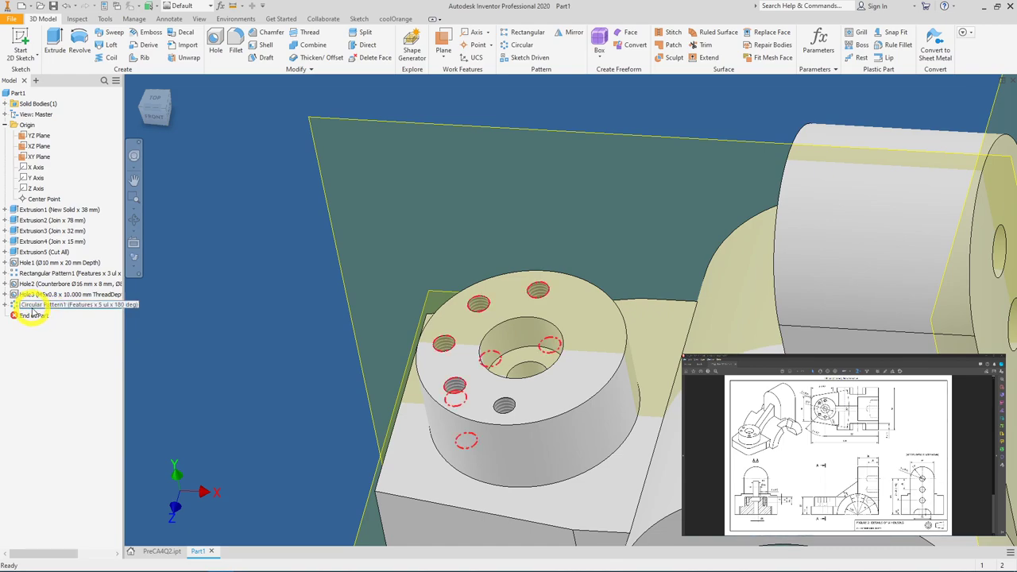
click(6, 305)
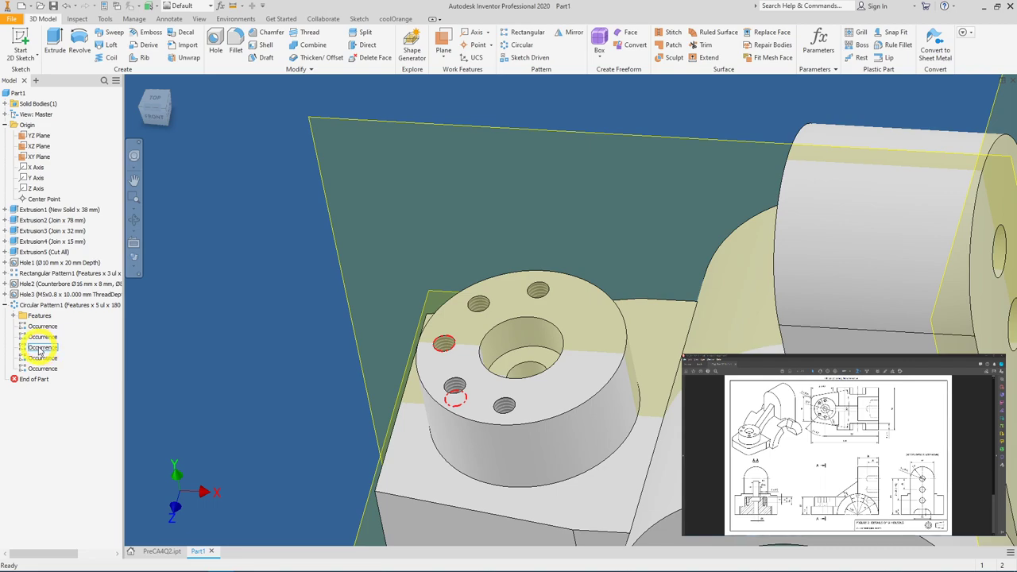
right_click(39, 350)
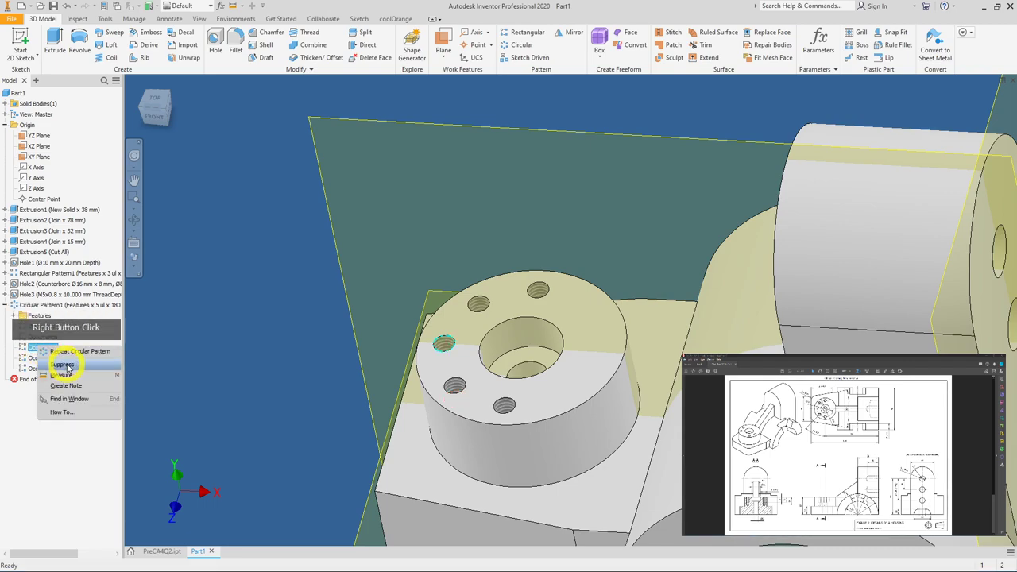
click(66, 367)
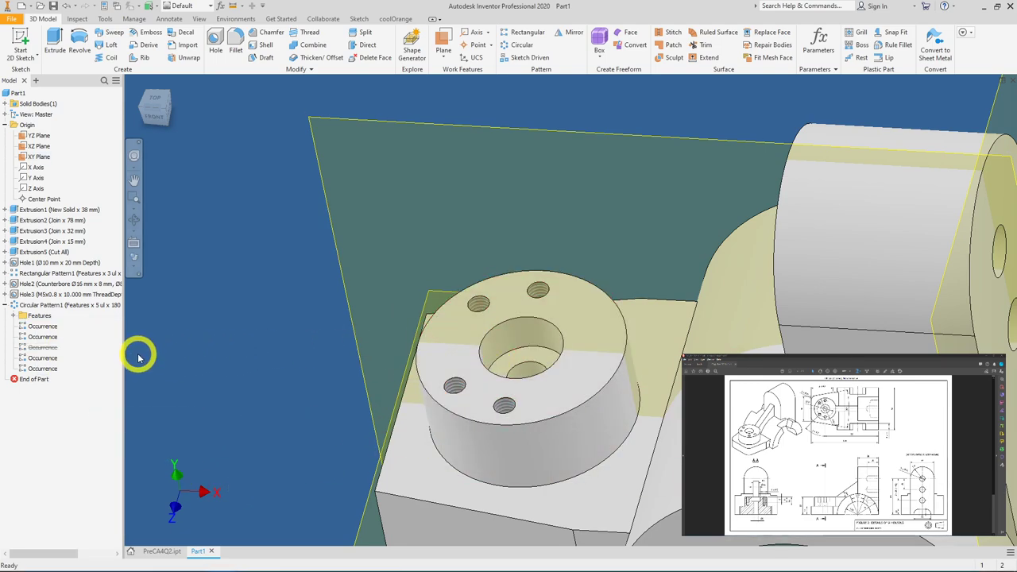
click(51, 329)
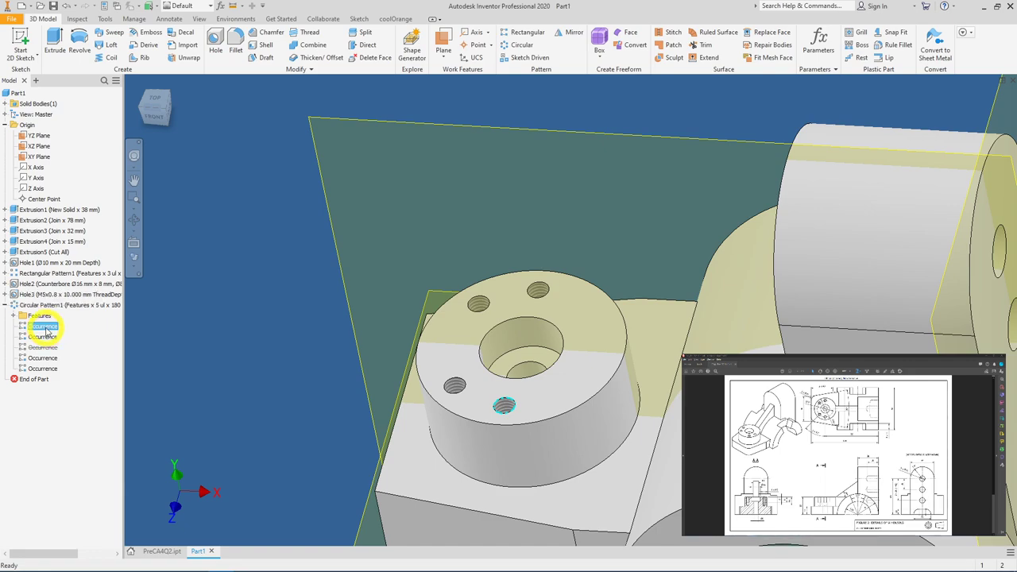
right_click(46, 331)
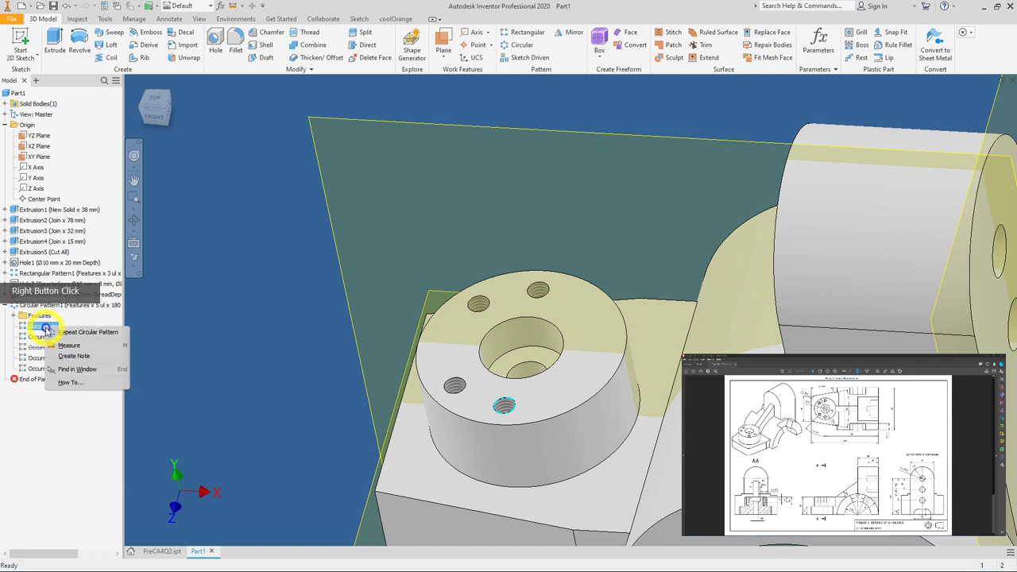
click(91, 336)
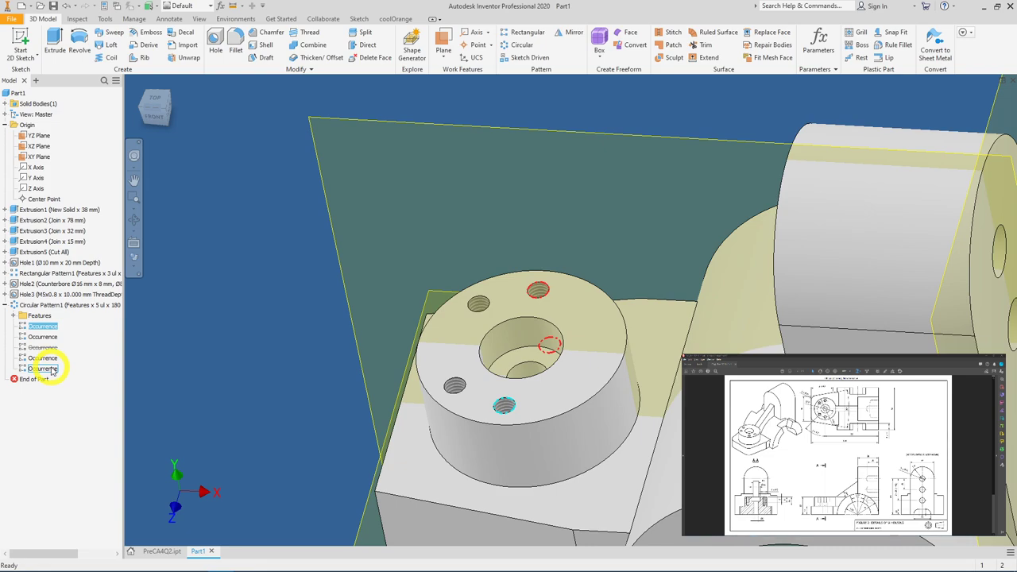
click(247, 349)
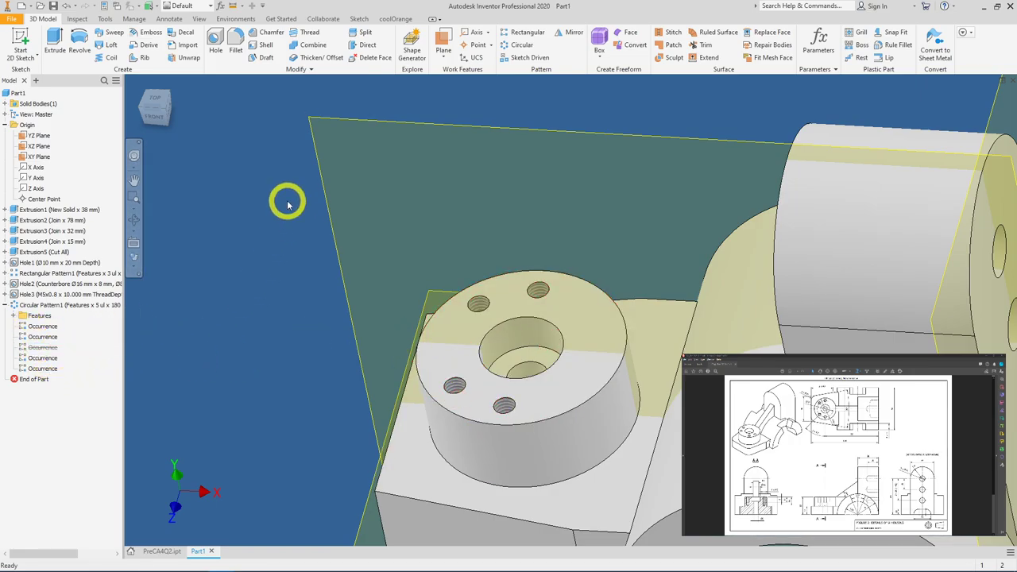
Start a new sketch on the top face of the boss
shift+middle_drag(418, 254, 458, 233)
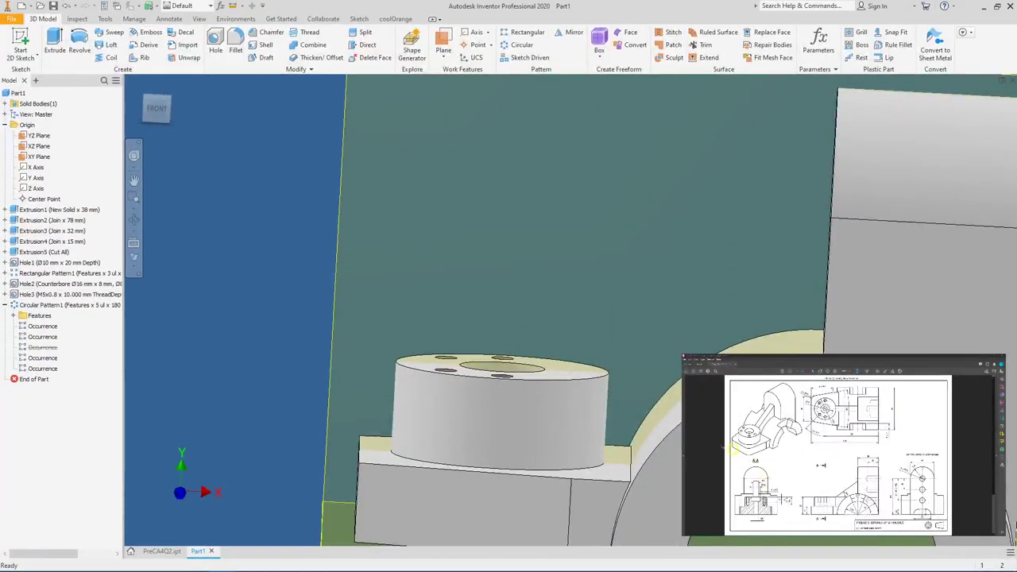
scroll(542, 262, down, 5)
shift+middle_drag(556, 249, 626, 297)
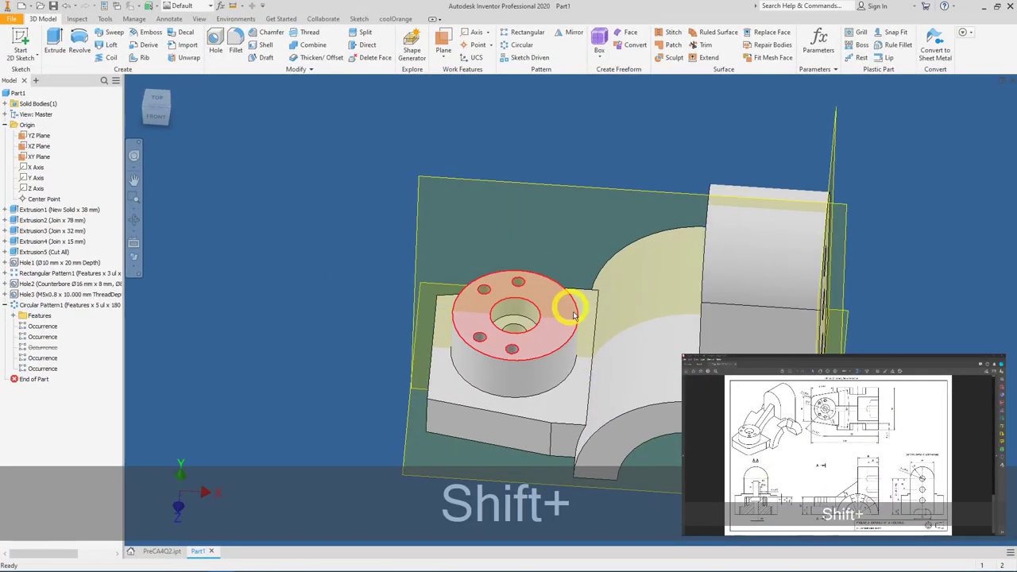
click(569, 327)
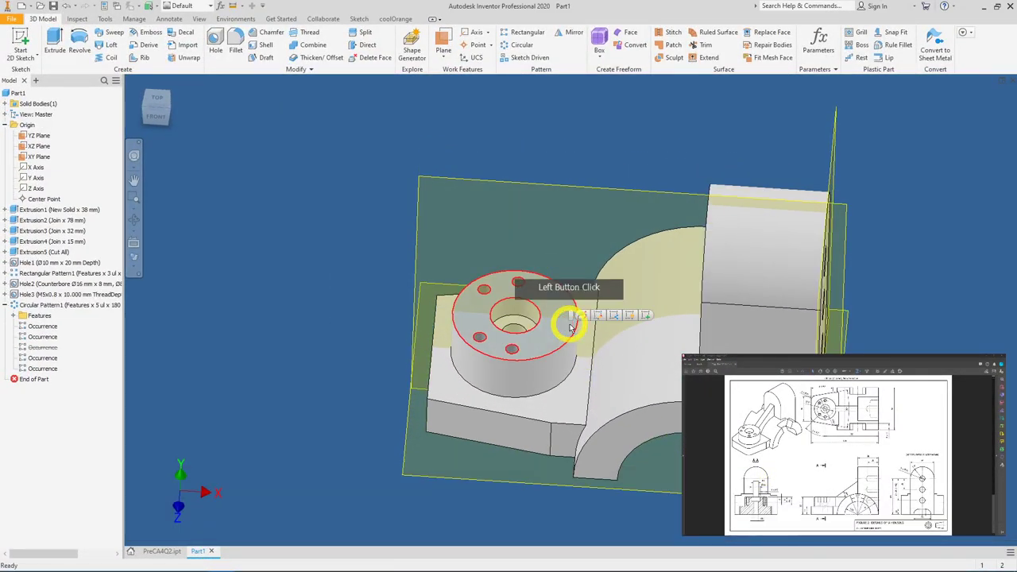
click(647, 318)
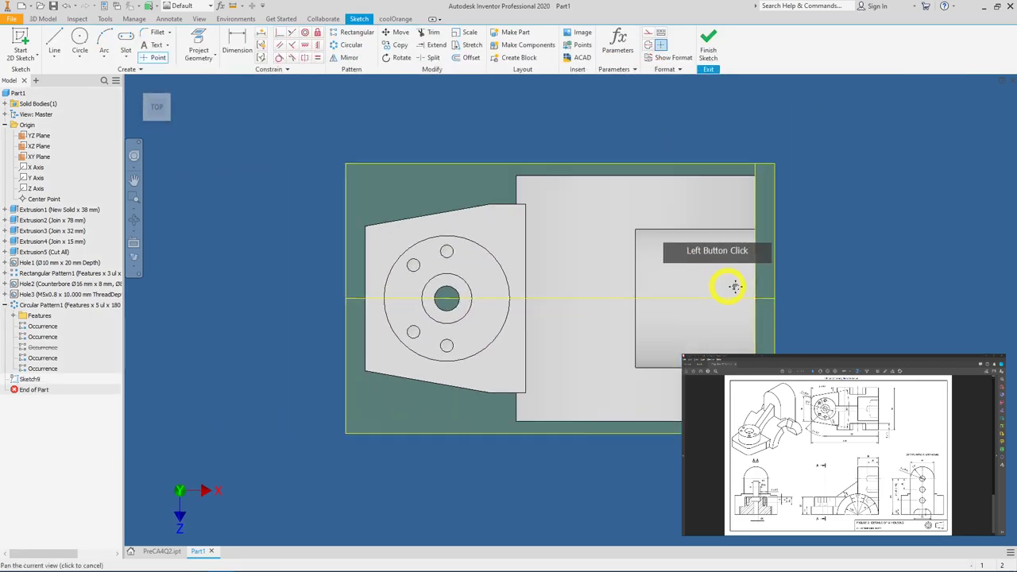
Sketch a vertical chord about 13.7 mm long across the boss's outer circle on its +X side
click(53, 41)
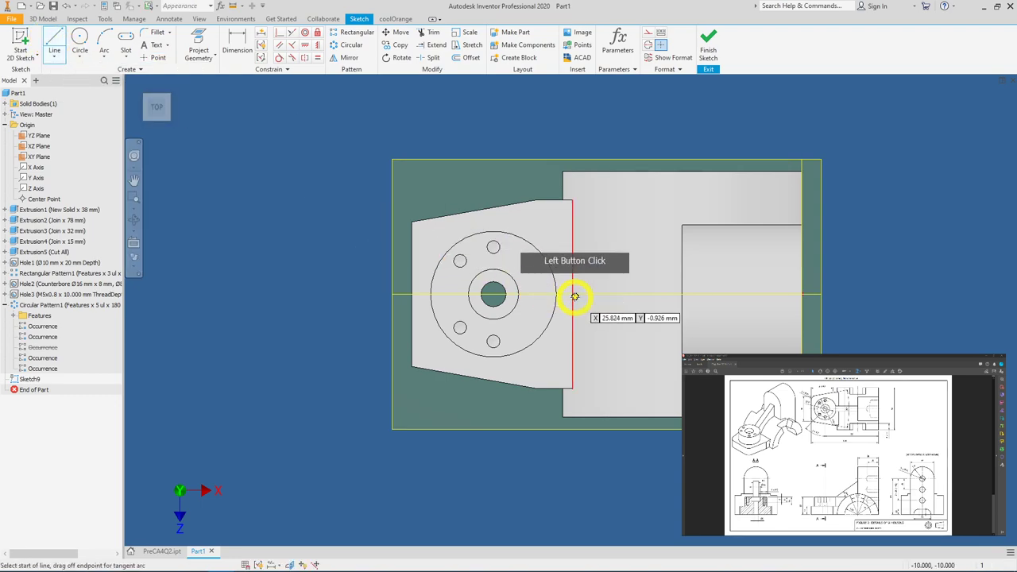
scroll(574, 293, up, 3)
click(537, 317)
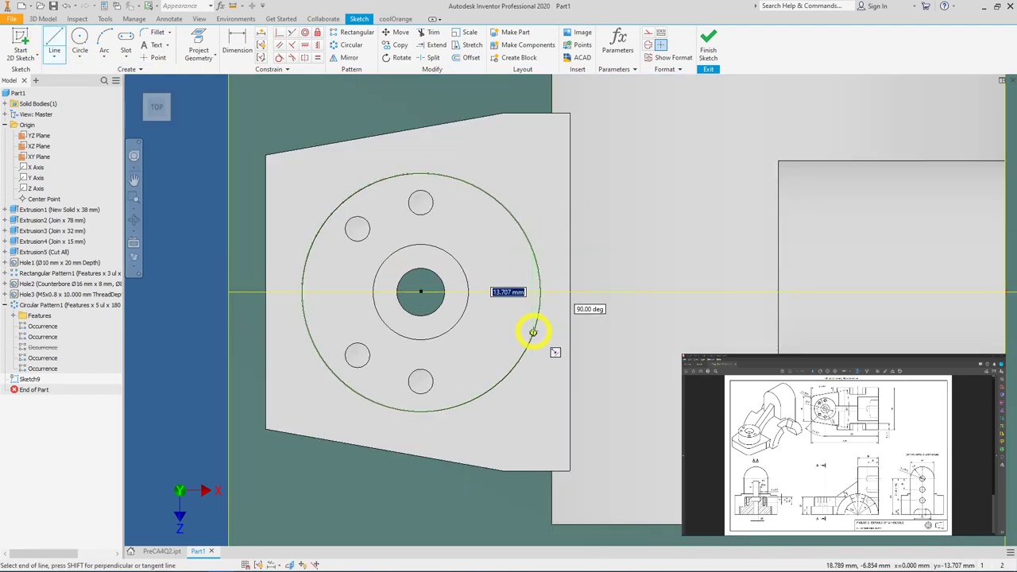
click(532, 333)
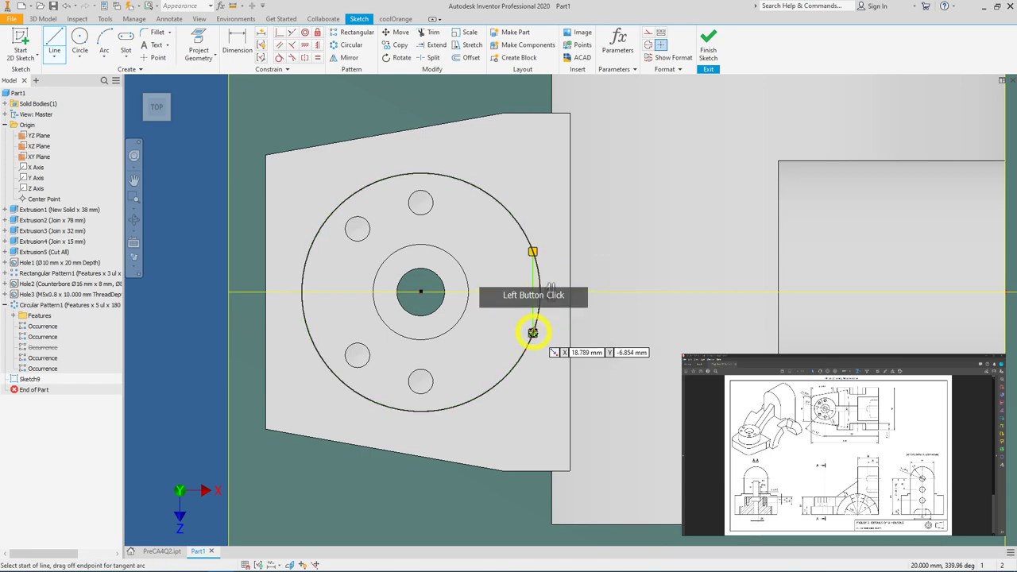
Dimension the chord's length and set it to 10 mm
click(237, 44)
click(545, 262)
click(535, 277)
click(504, 281)
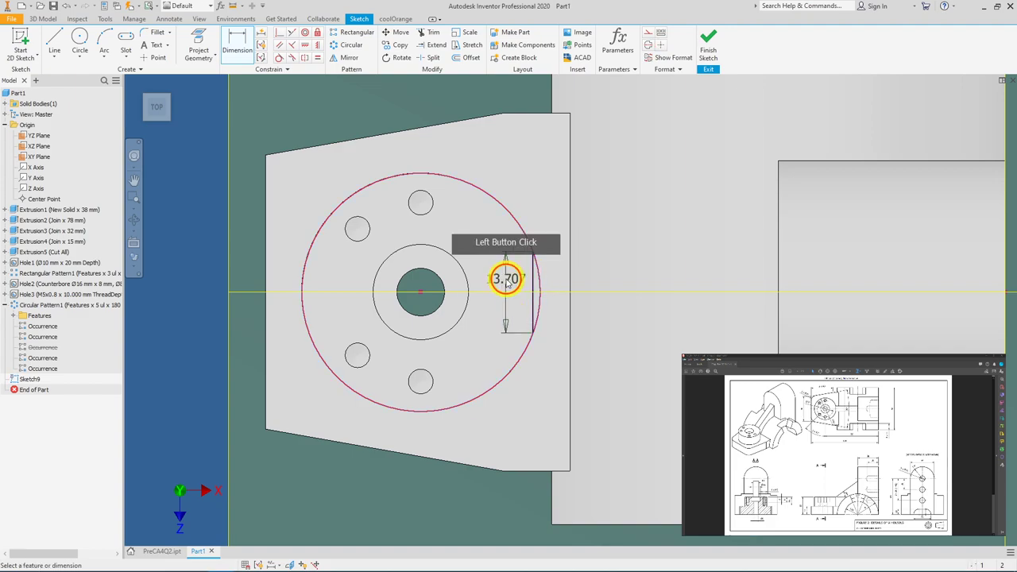
text(10)
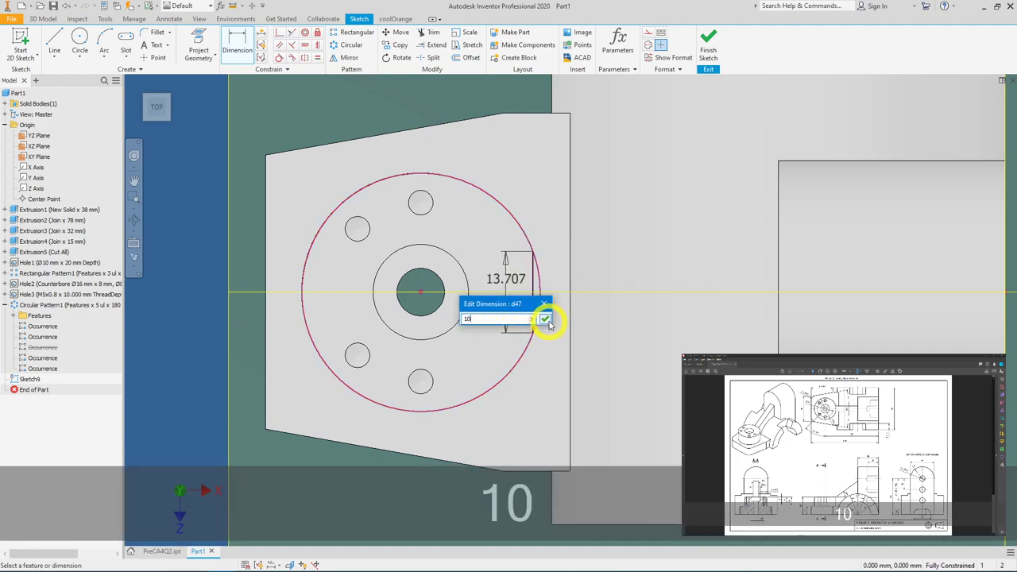
click(545, 318)
scroll(551, 325, up, 3)
scroll(547, 324, up, 2)
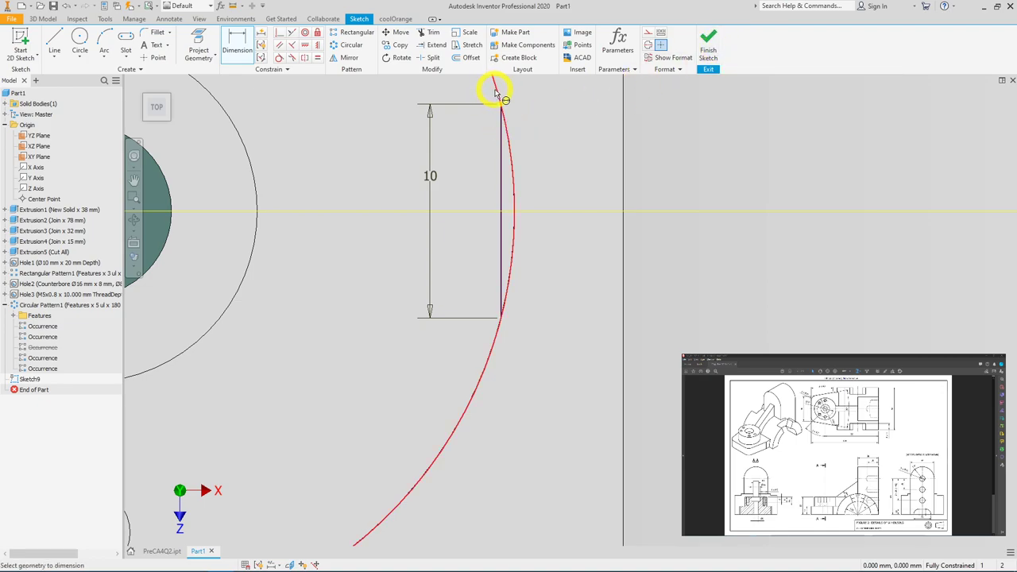
scroll(505, 302, down, 5)
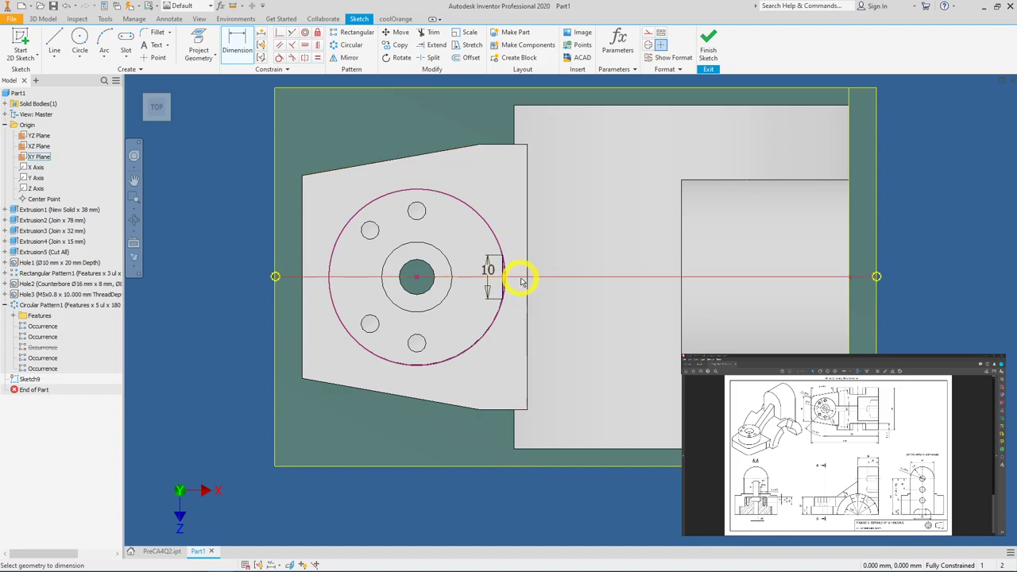
scroll(521, 274, up, 3)
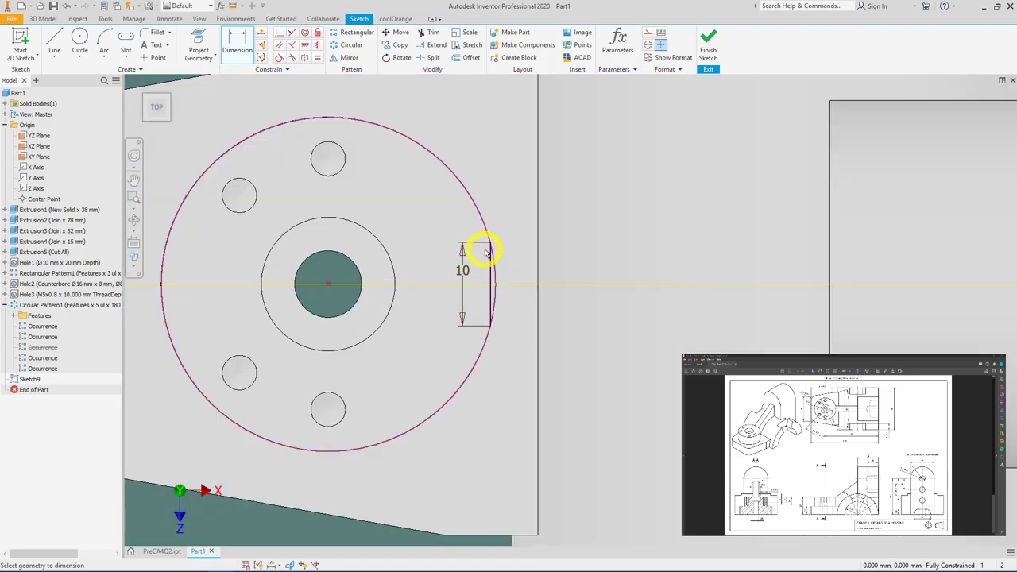
Finish the sketch and set up an Extrude cut of the thin segment between the chord and the boss's edge
click(708, 49)
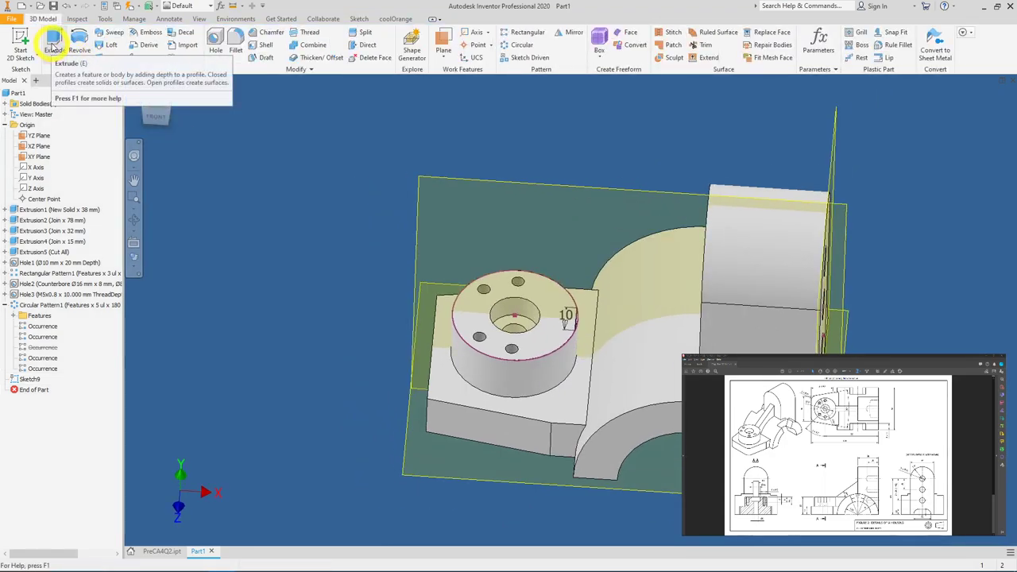
click(52, 46)
scroll(617, 341, up, 6)
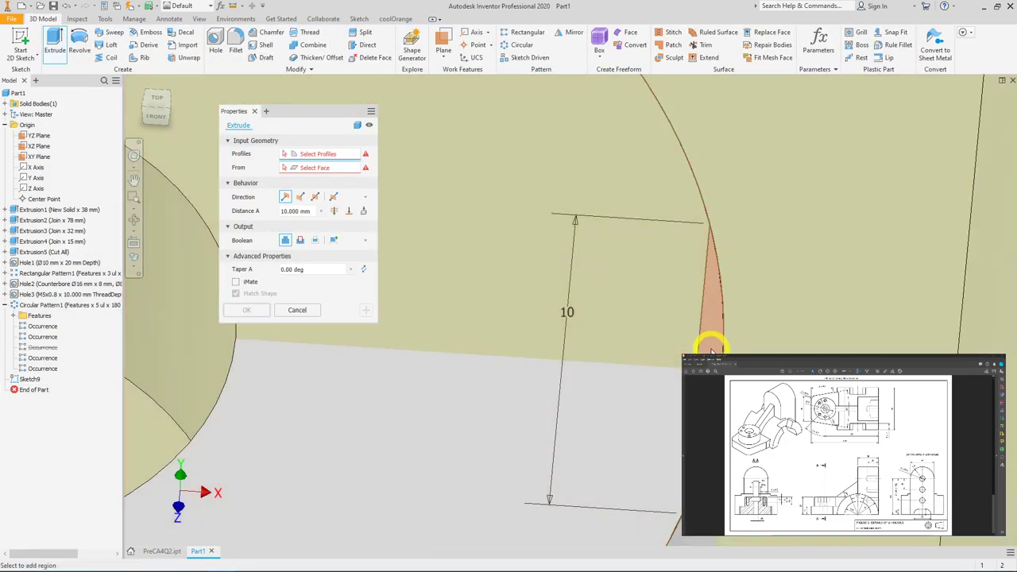
click(710, 347)
scroll(564, 236, down, 5)
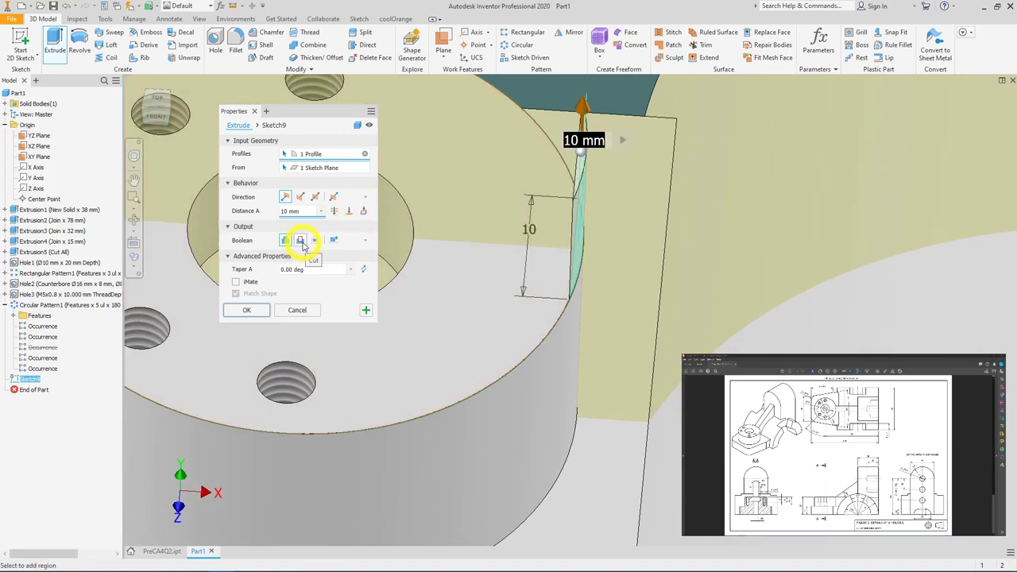
click(301, 241)
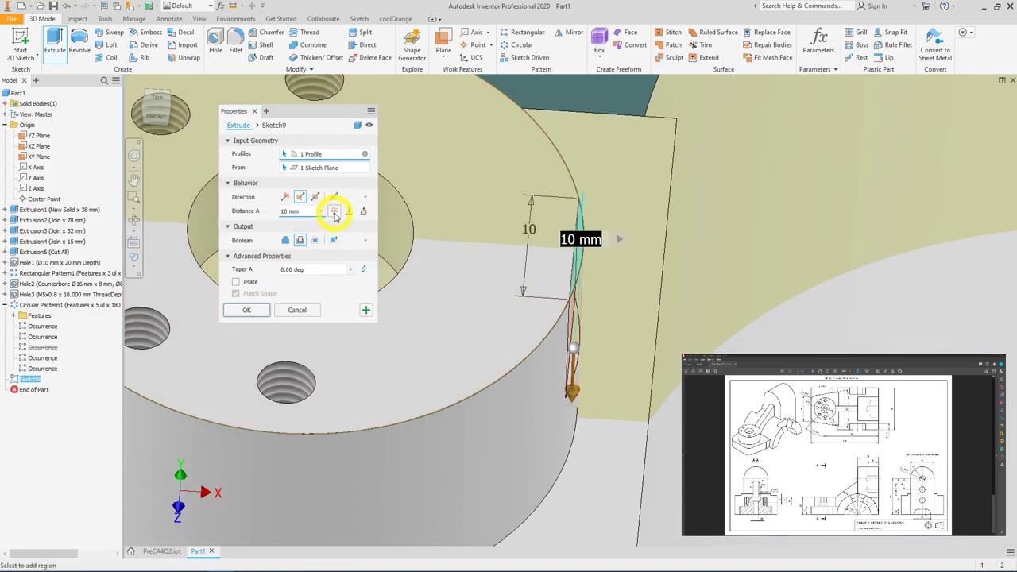
End the cut at the top face of the base plate around the boss and create it
click(348, 213)
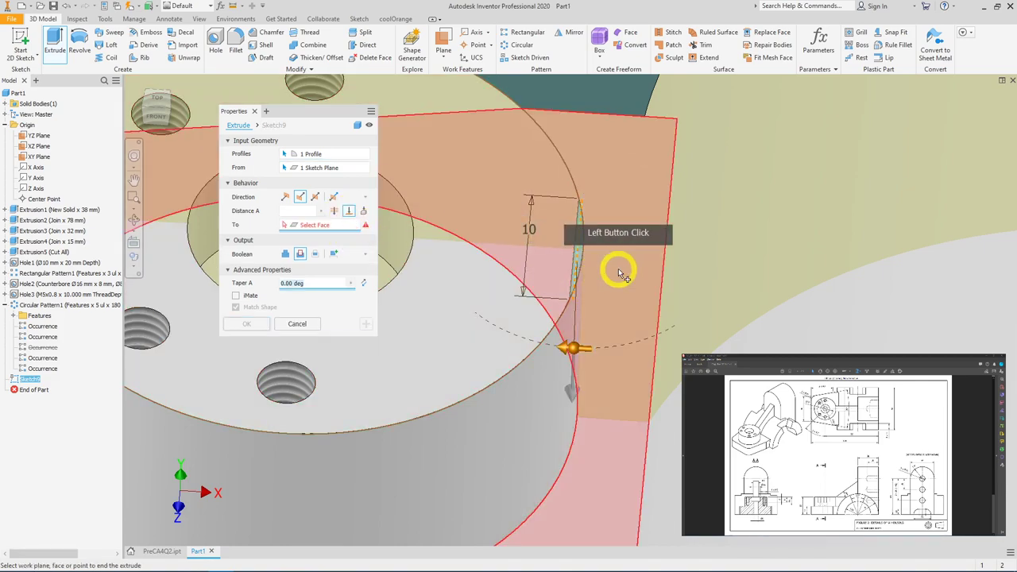
click(615, 357)
scroll(623, 357, down, 3)
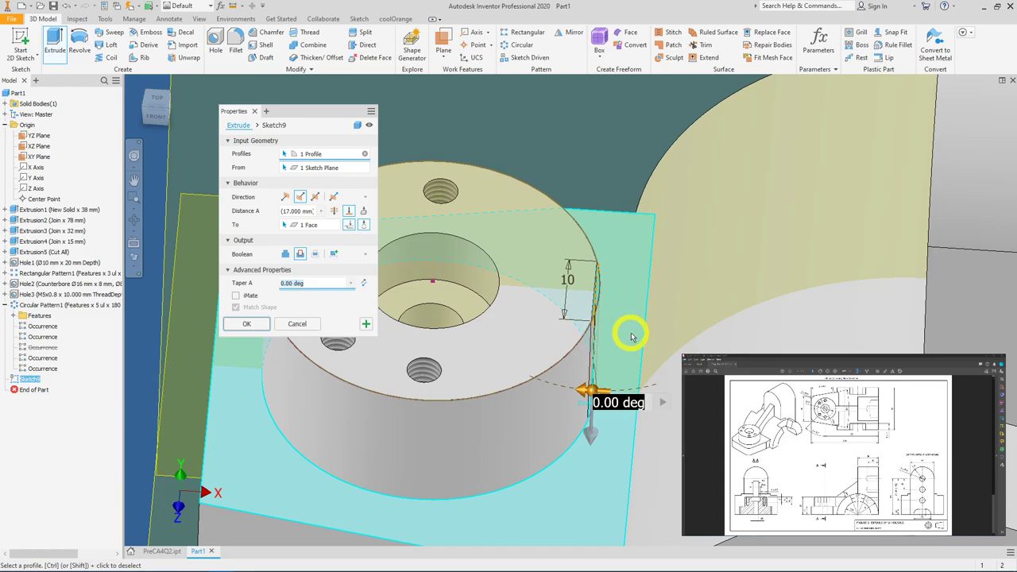
shift+middle_drag(636, 288, 595, 381)
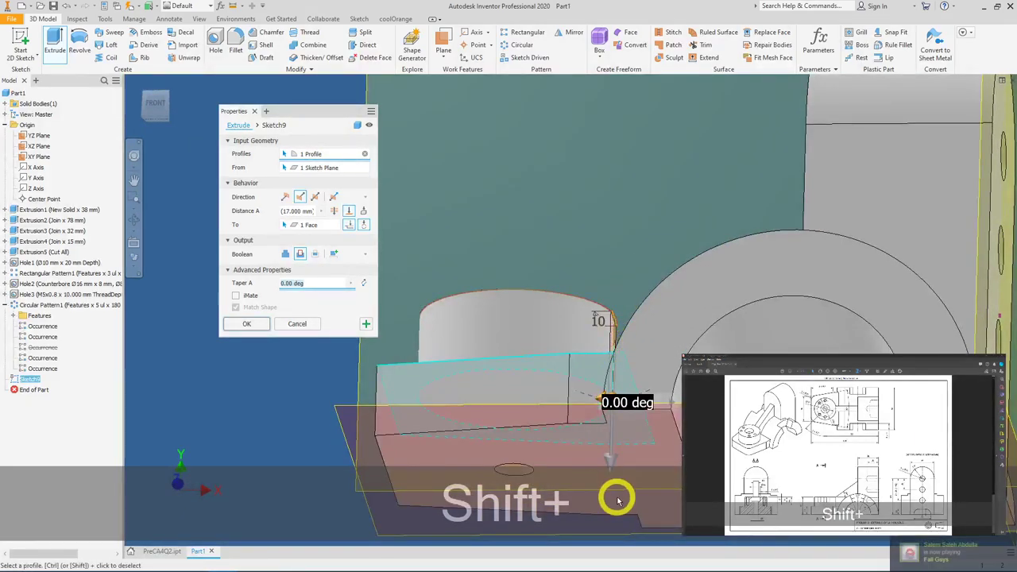
shift+middle_drag(617, 447, 609, 307)
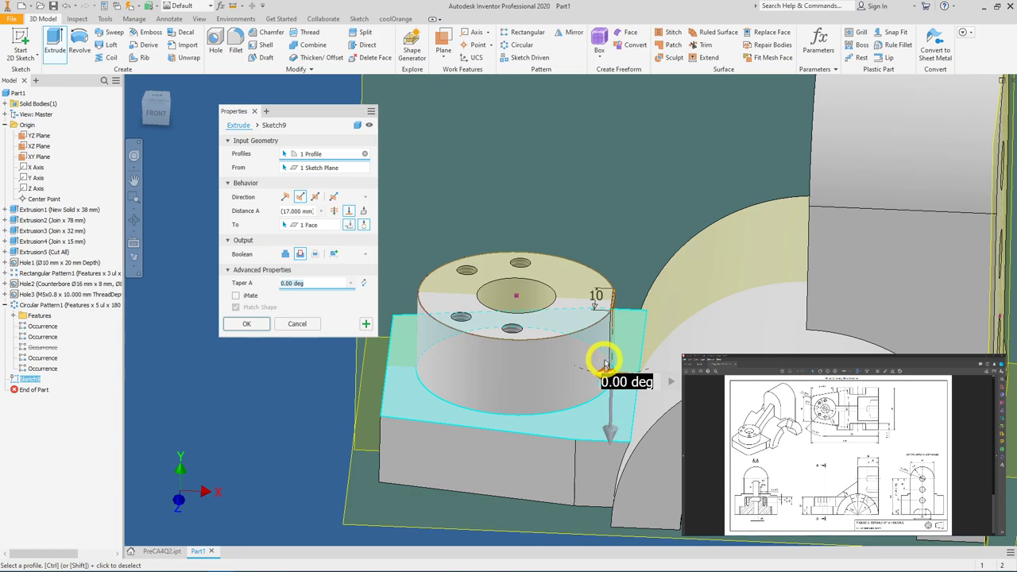
click(246, 326)
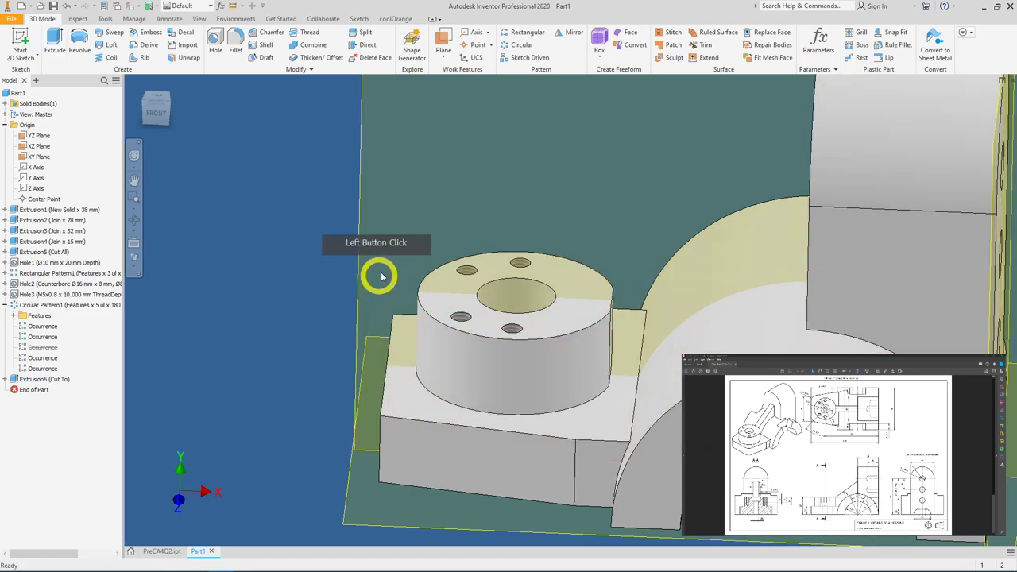
Start a sketch on the XY plane and draw a sloped line about 44.9 mm long from the boss's top corner to the upright's face
scroll(405, 263, up, 3)
click(383, 201)
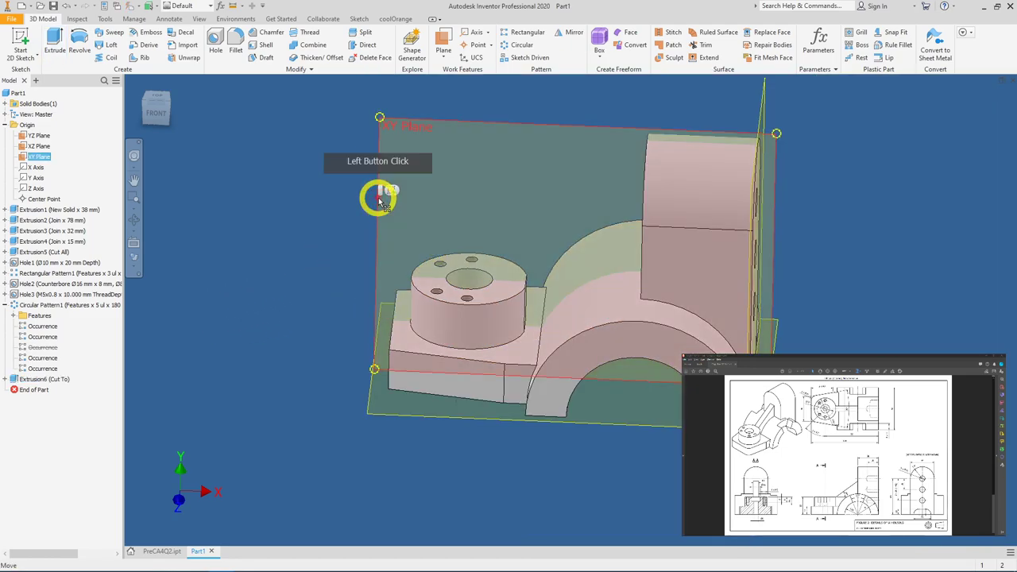
click(390, 193)
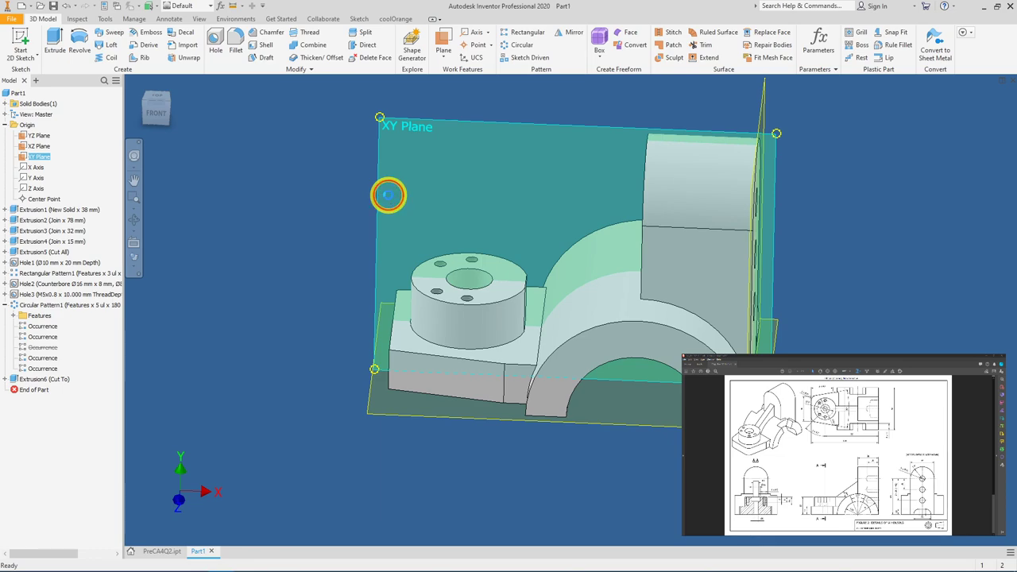
click(54, 41)
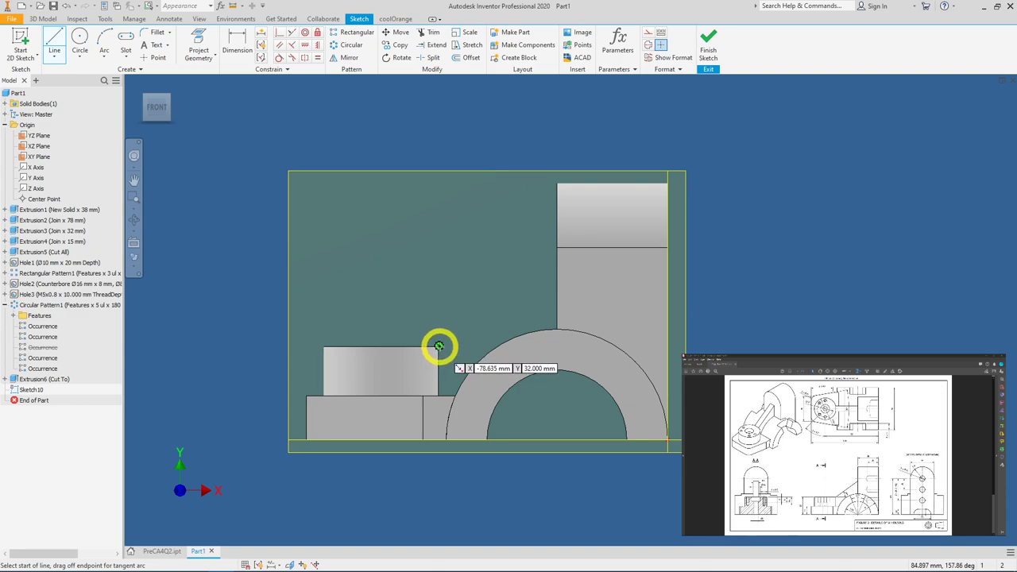
click(439, 347)
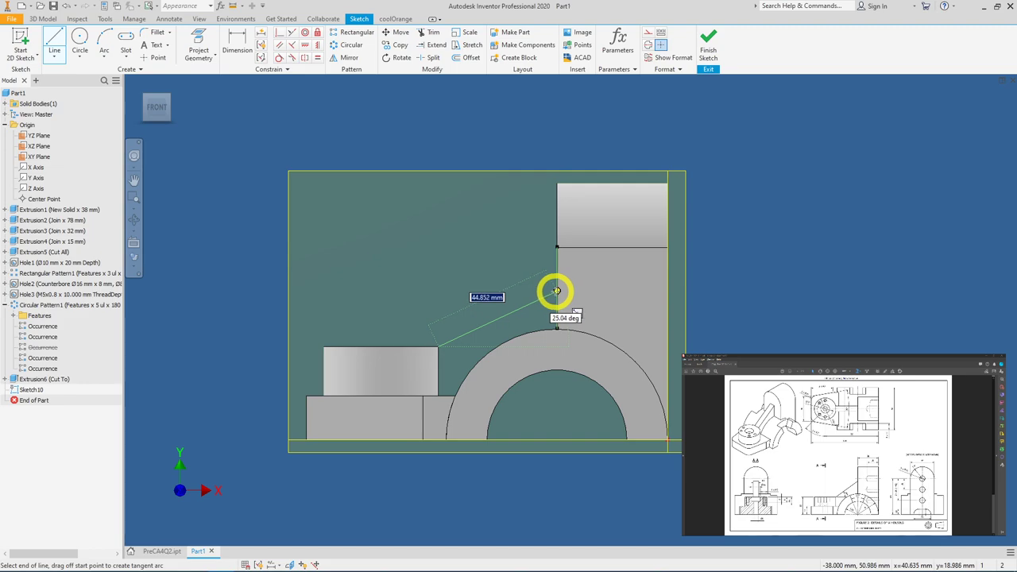
click(556, 292)
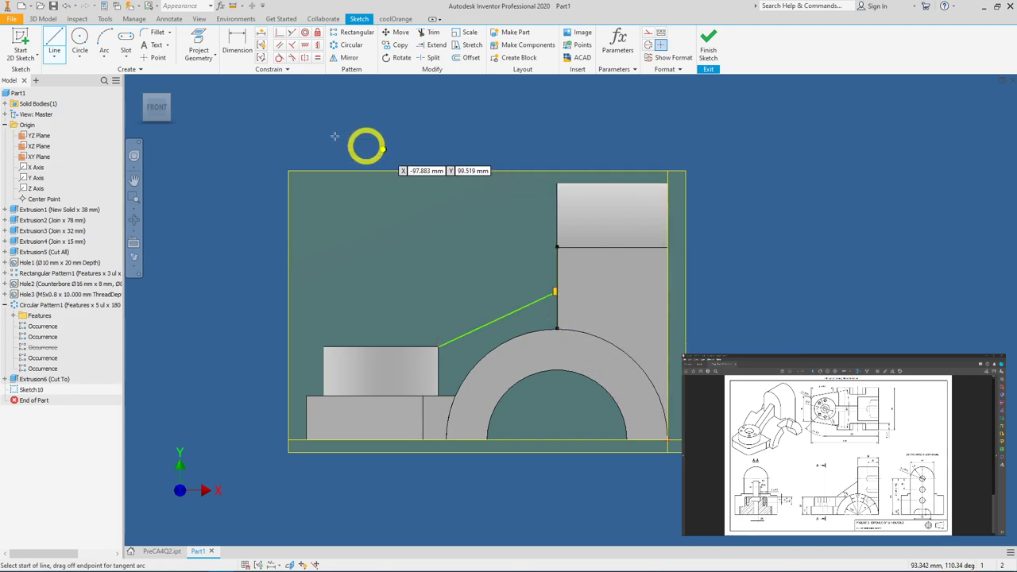
Dimension the angle between the sloped line and the boss's top edge as 36 degrees
click(236, 52)
click(470, 332)
click(421, 347)
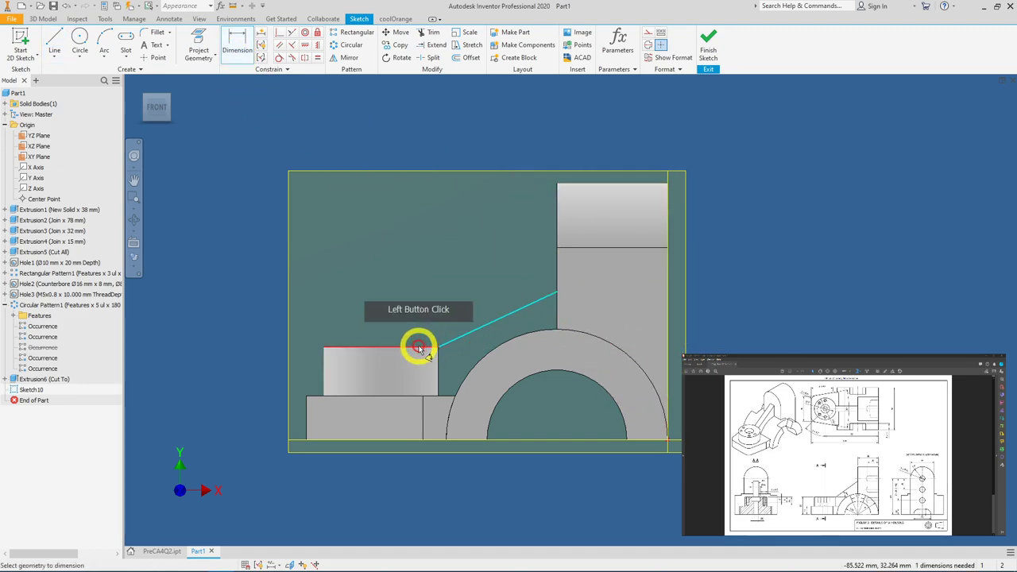
click(513, 337)
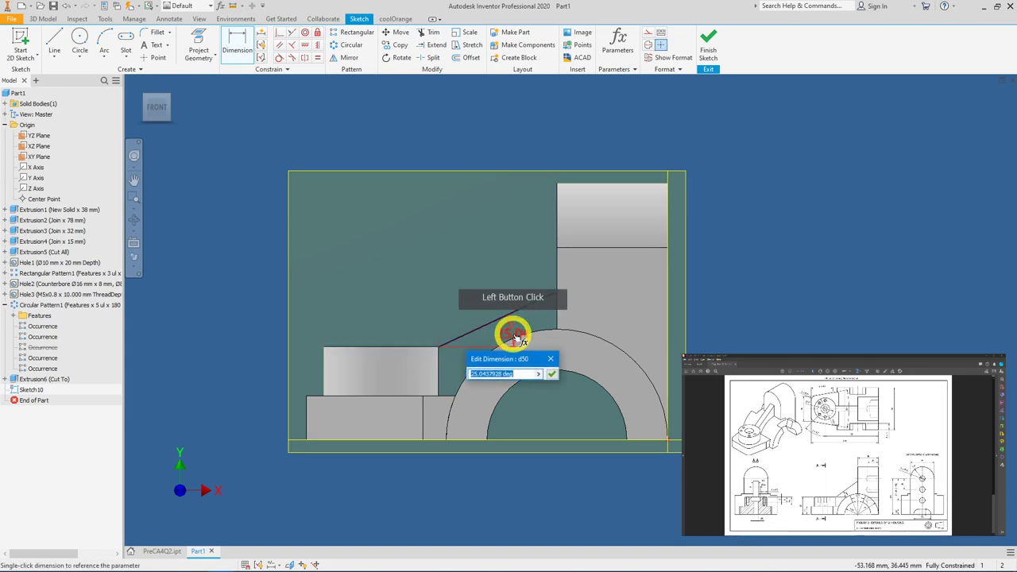
text(36)
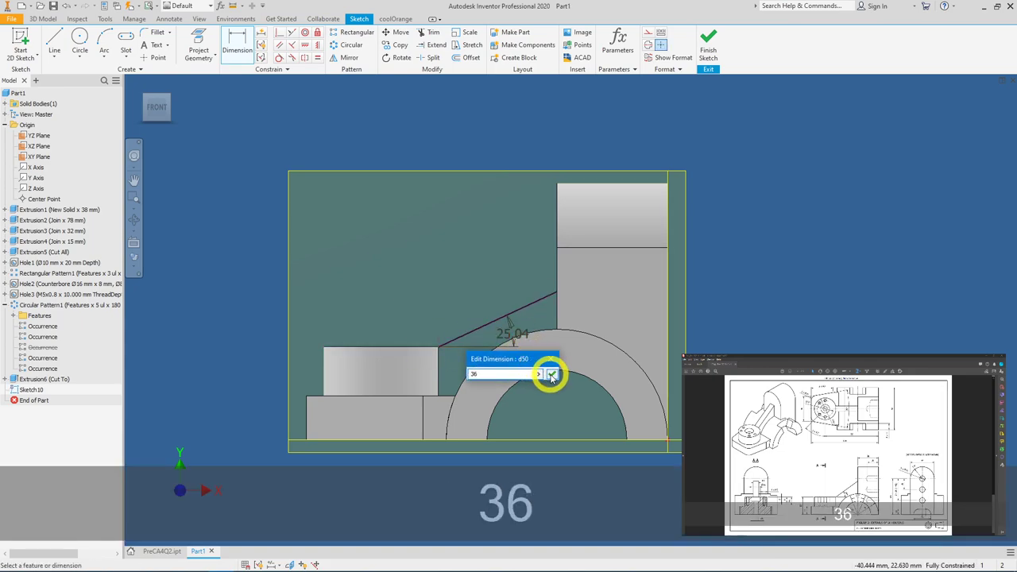
click(551, 374)
mouse_move(690, 354)
shift+middle_down()
mouse_move(620, 291)
mouse_move(647, 294)
mouse_move(595, 306)
mouse_move(642, 283)
shift+middle_up()
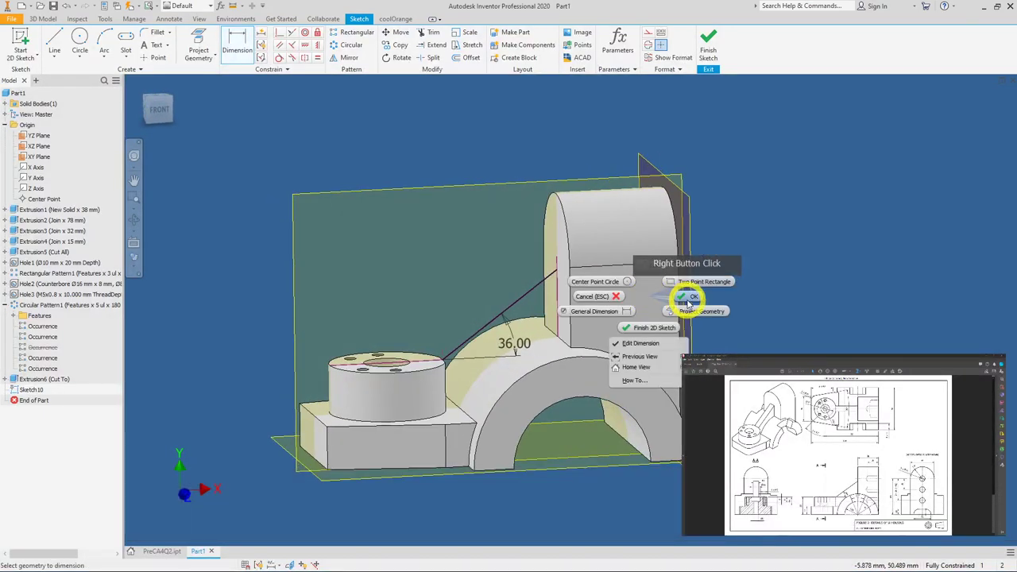
click(688, 298)
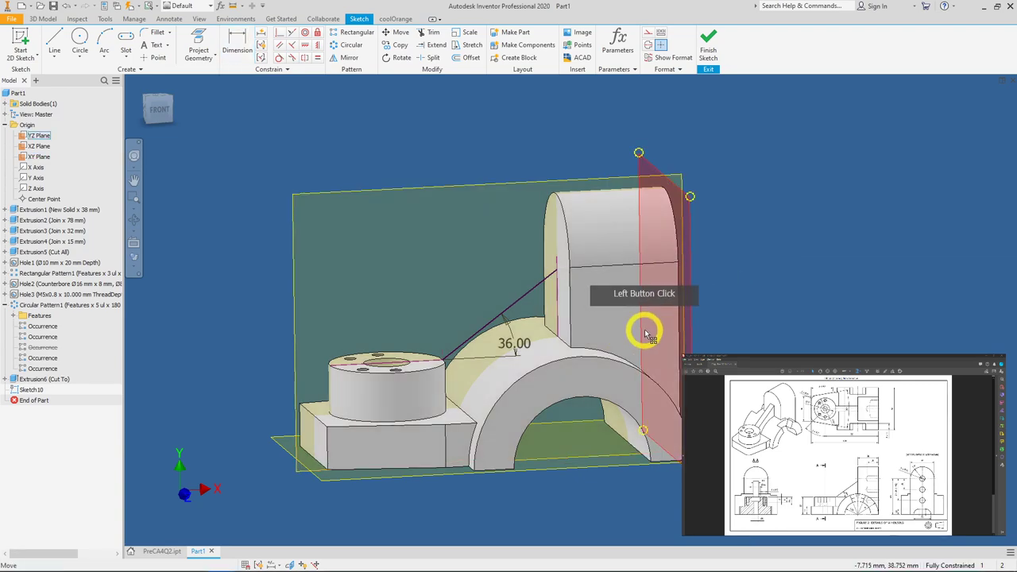
Convert the projected boss and upright edges in the sketch to construction geometry, leaving the sloped line as the only profile
mouse_move(726, 296)
mouse_down()
mouse_move(499, 382)
mouse_move(467, 379)
mouse_up()
shift+drag(370, 319, 279, 414)
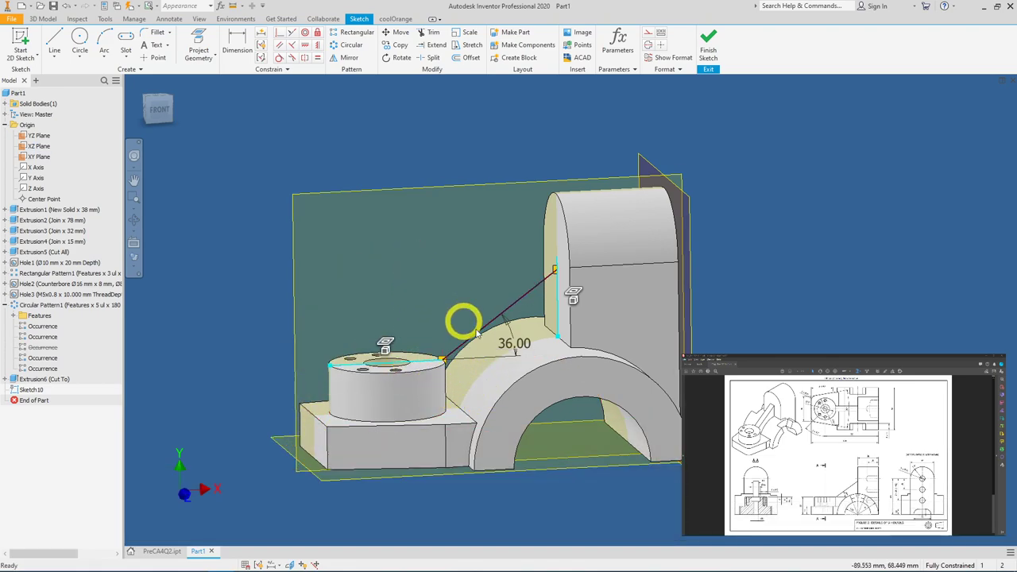
drag(388, 262, 254, 472)
shift+click(517, 374)
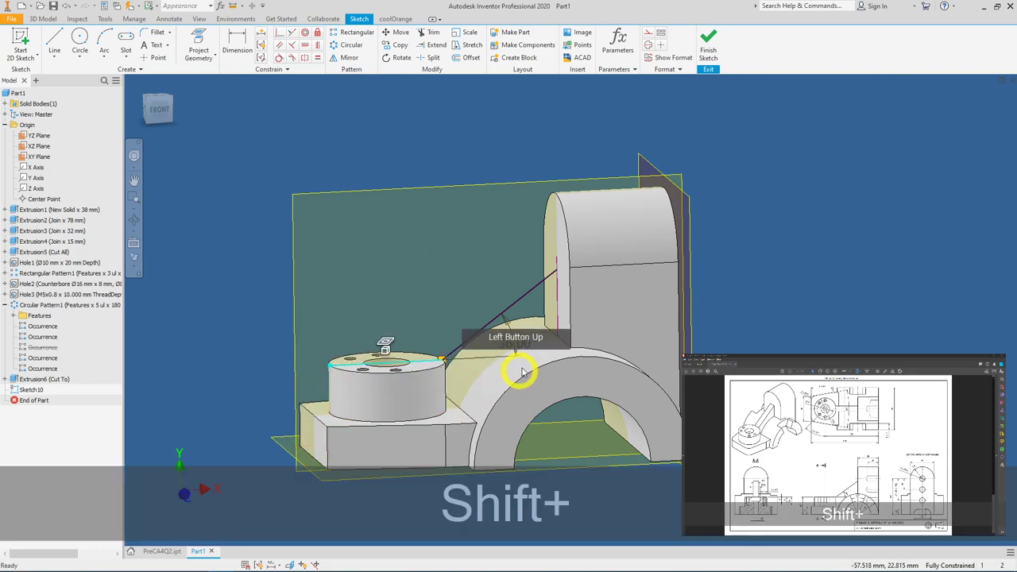
drag(546, 350, 659, 359)
drag(508, 443, 509, 427)
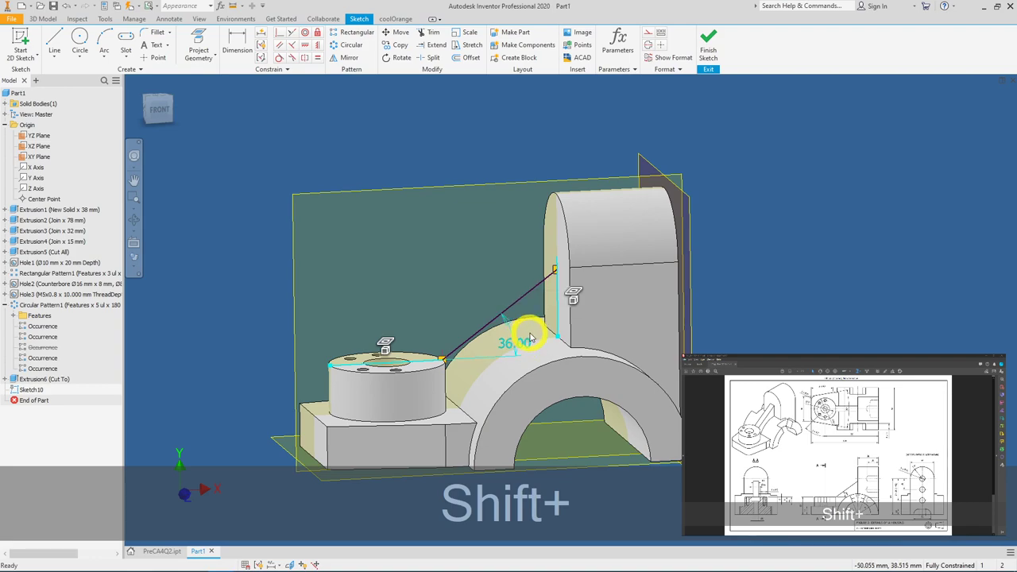
right_click(431, 215)
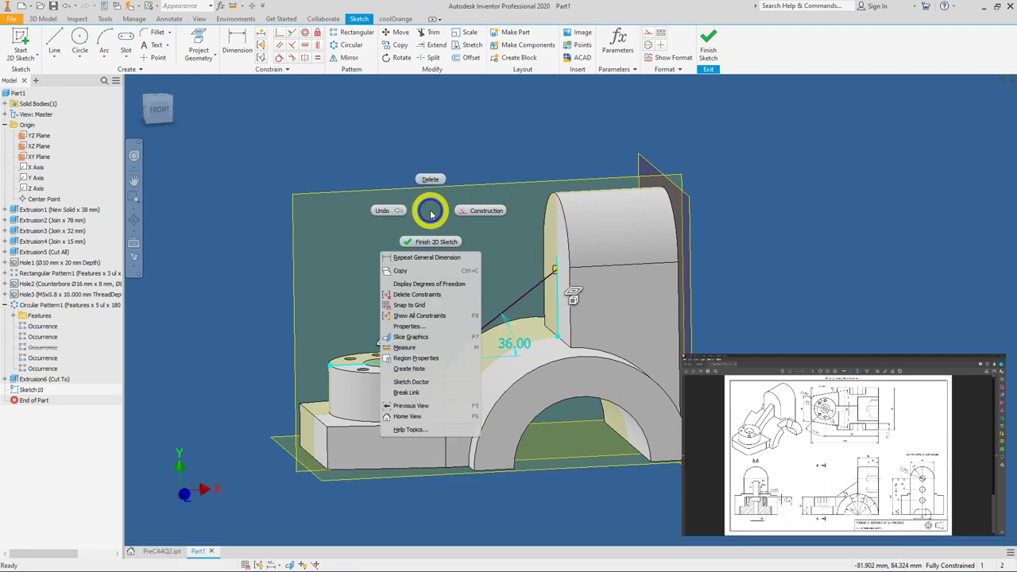
click(490, 212)
Finish the sketch and start a Rib from the sloped line, parallel to the sketch plane and directed down toward the base and arch
shift+middle_drag(495, 211, 535, 250)
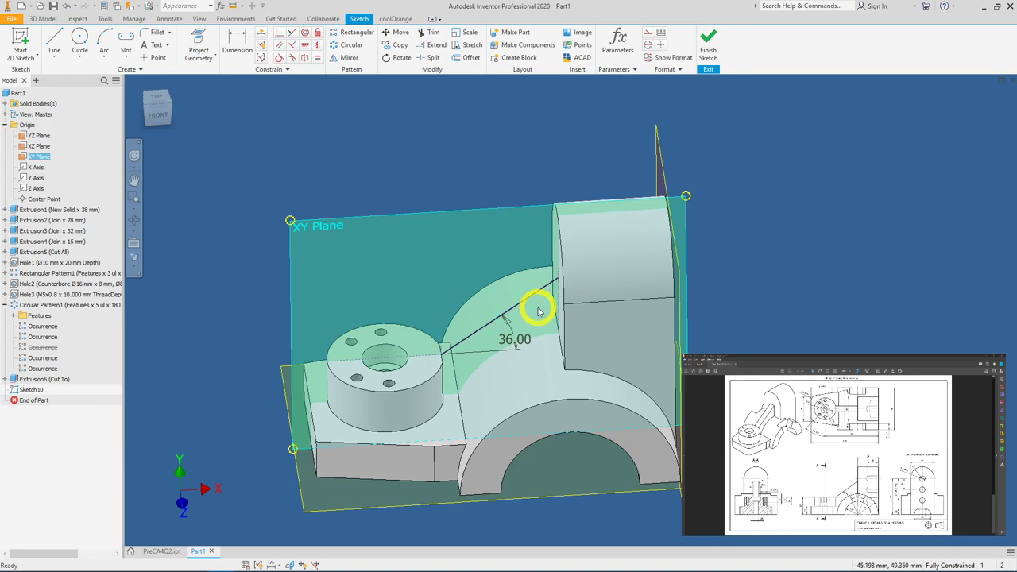
click(708, 49)
click(143, 59)
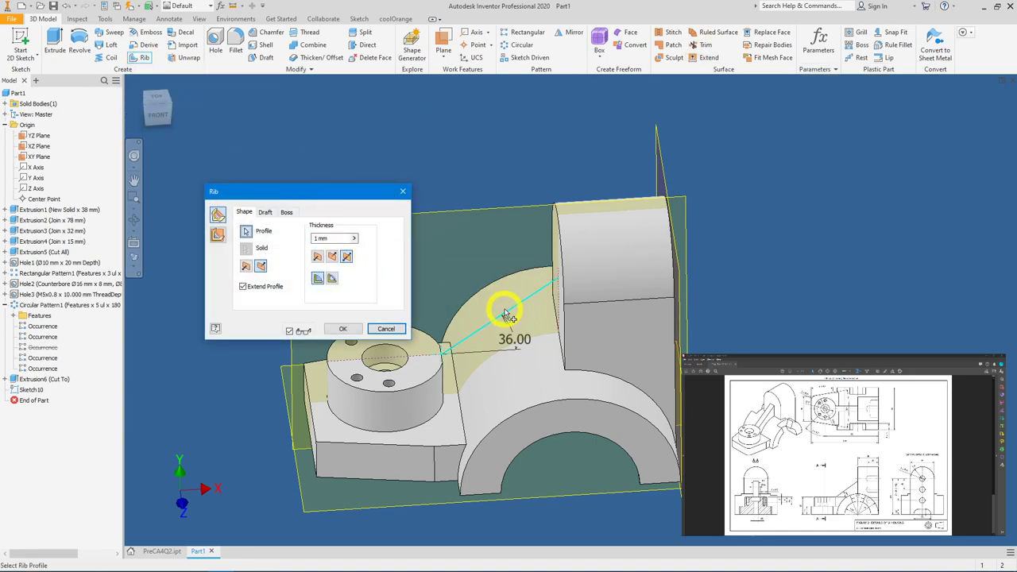
click(531, 306)
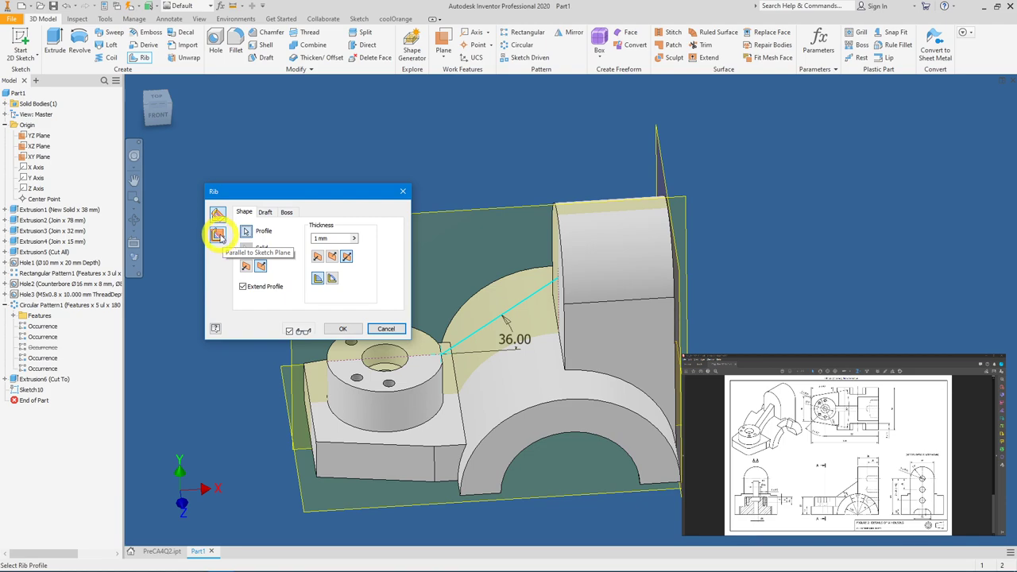
click(218, 234)
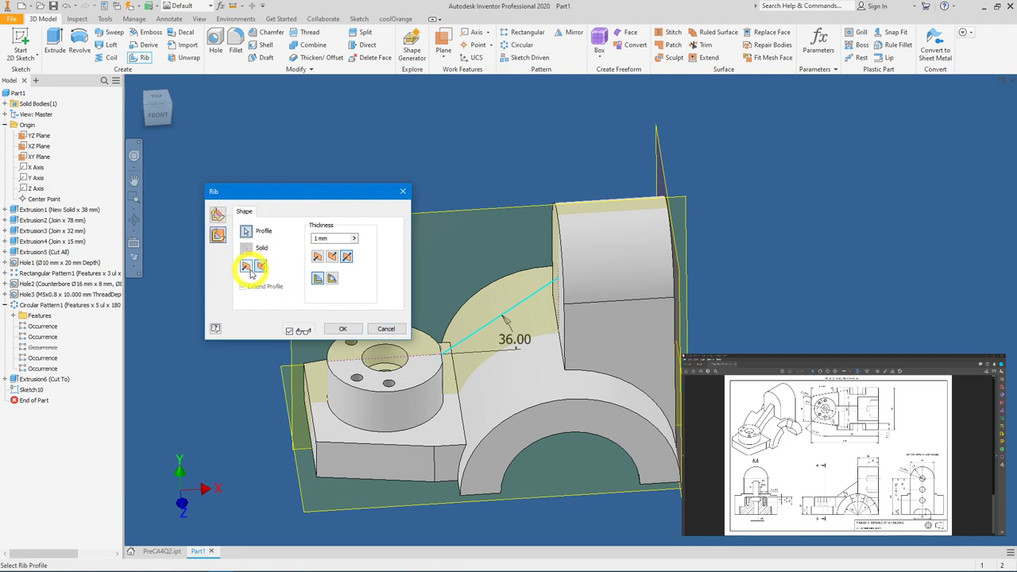
click(247, 268)
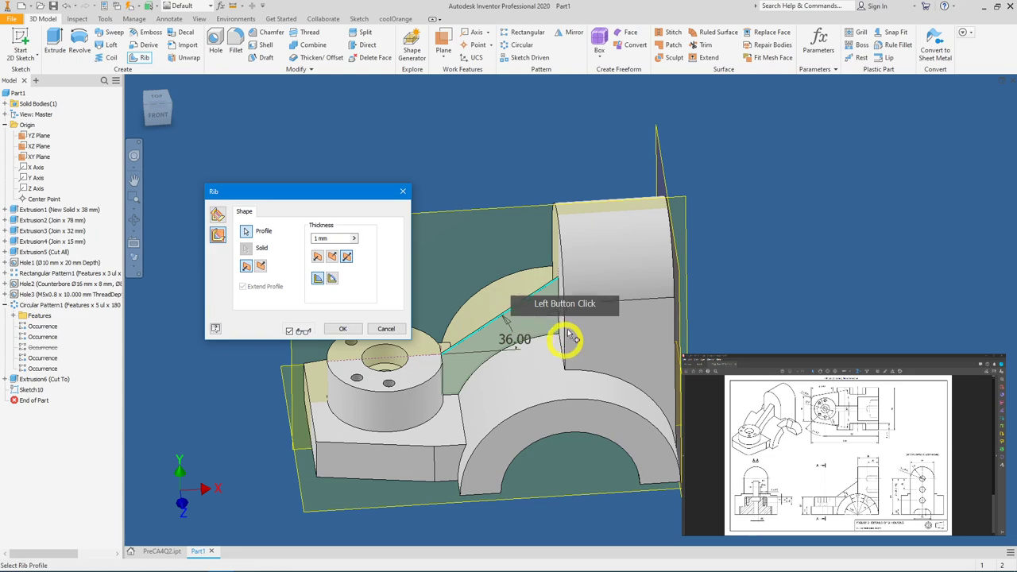
Set the rib's thickness to 10 mm, centred on the sketch plane, and create it
drag(335, 235, 278, 246)
text(10)
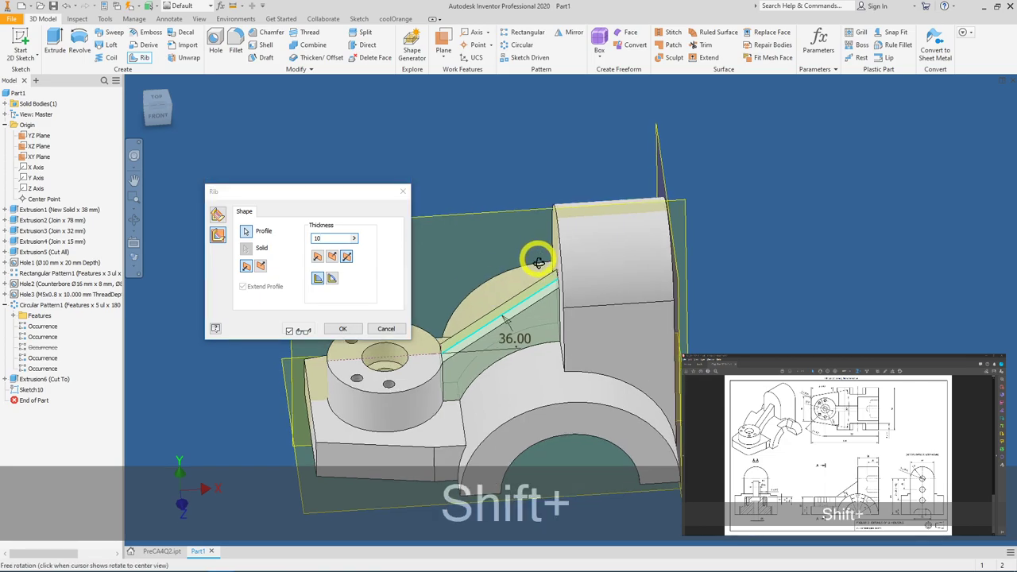
shift+middle_drag(539, 262, 549, 281)
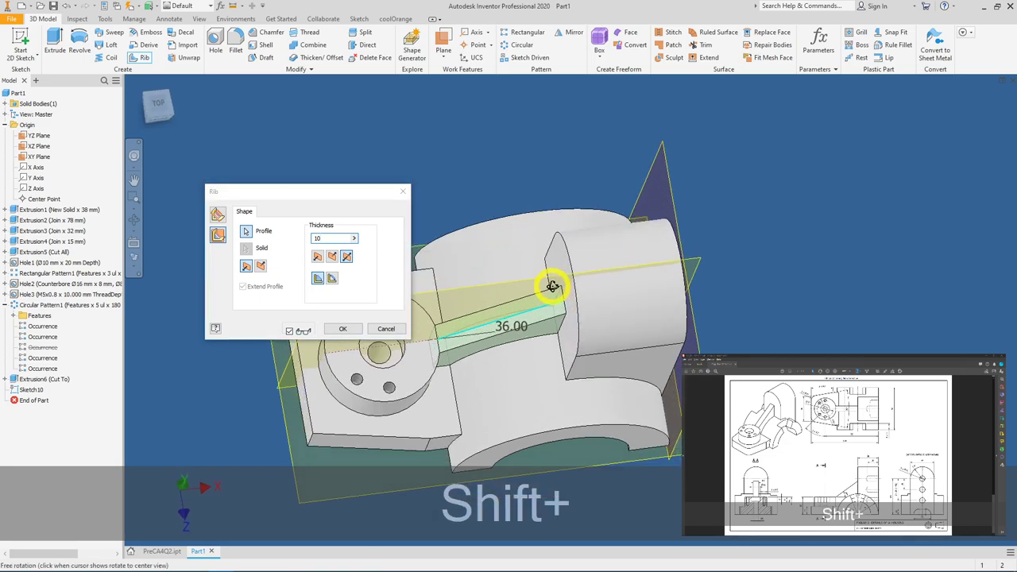
click(343, 328)
shift+middle_drag(463, 294, 484, 259)
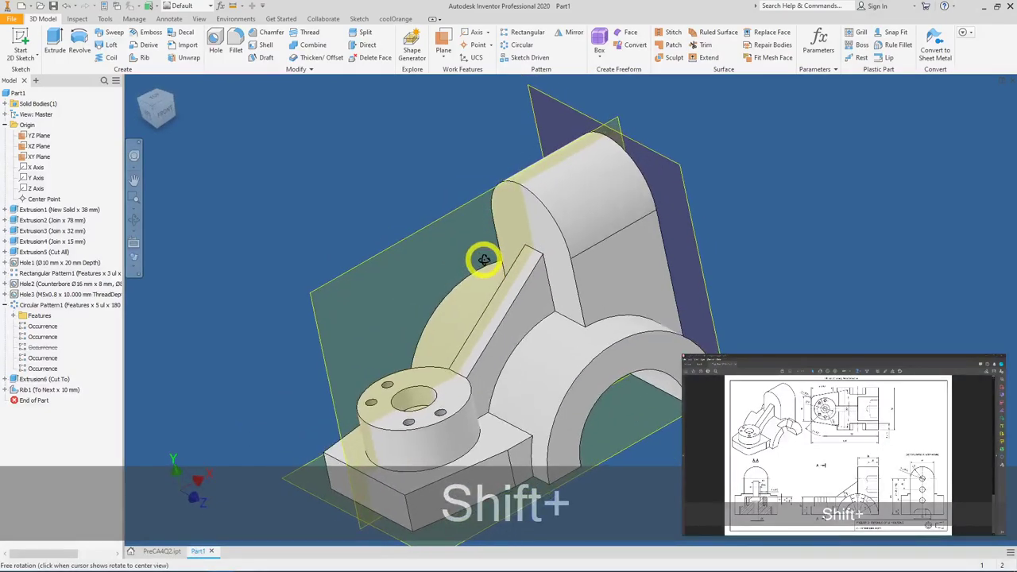
Fillet the two outer vertical corner edges of the base plate at the boss end with a 10 mm radius
key(shift+F6)
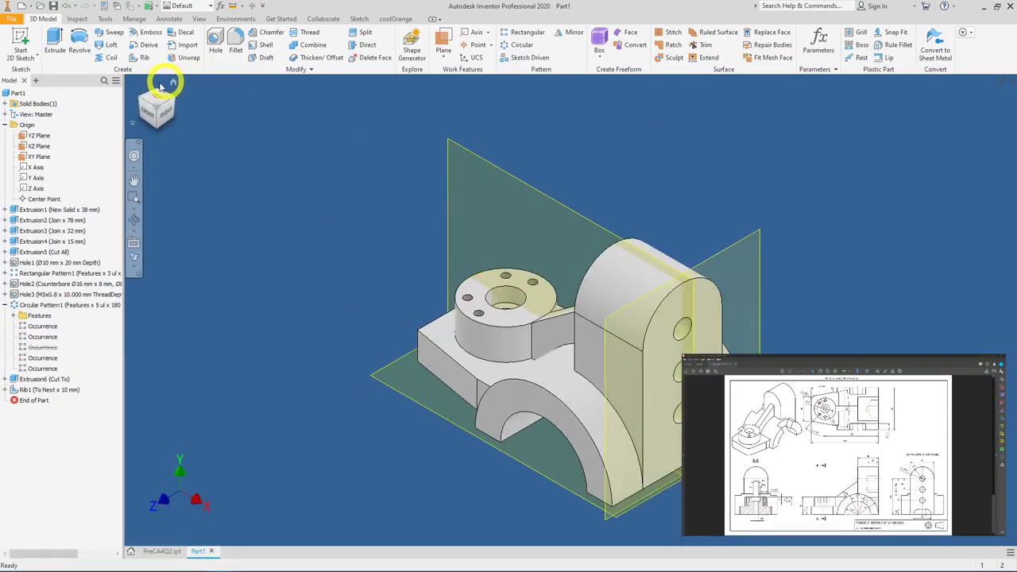
click(146, 107)
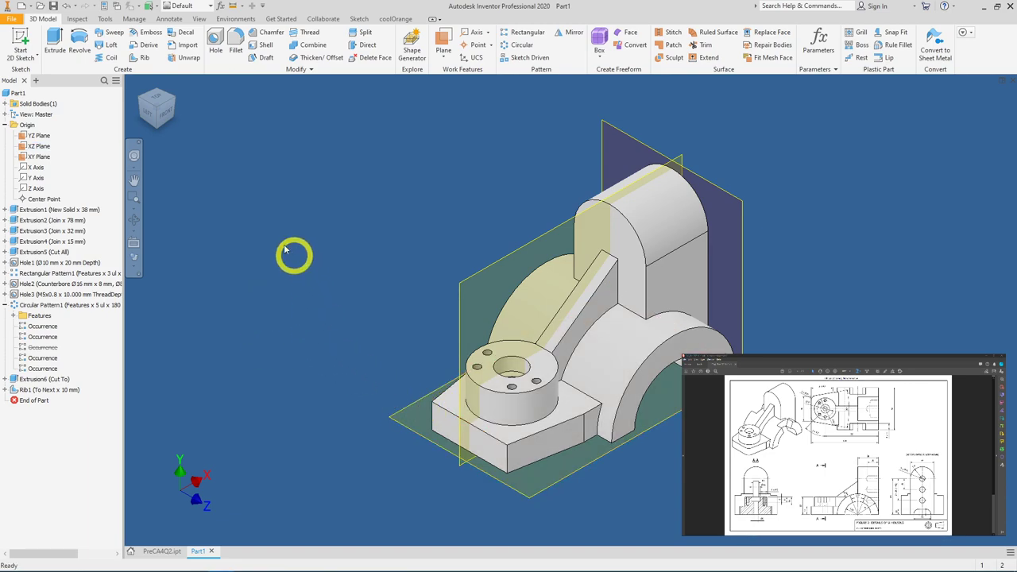
click(233, 47)
click(432, 420)
click(492, 445)
click(284, 247)
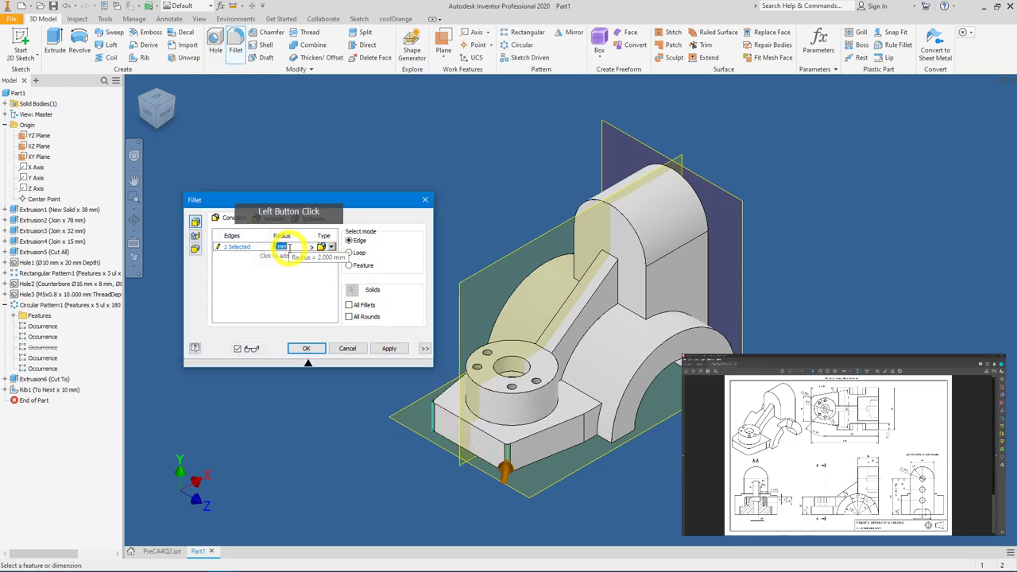
text(10)
click(307, 349)
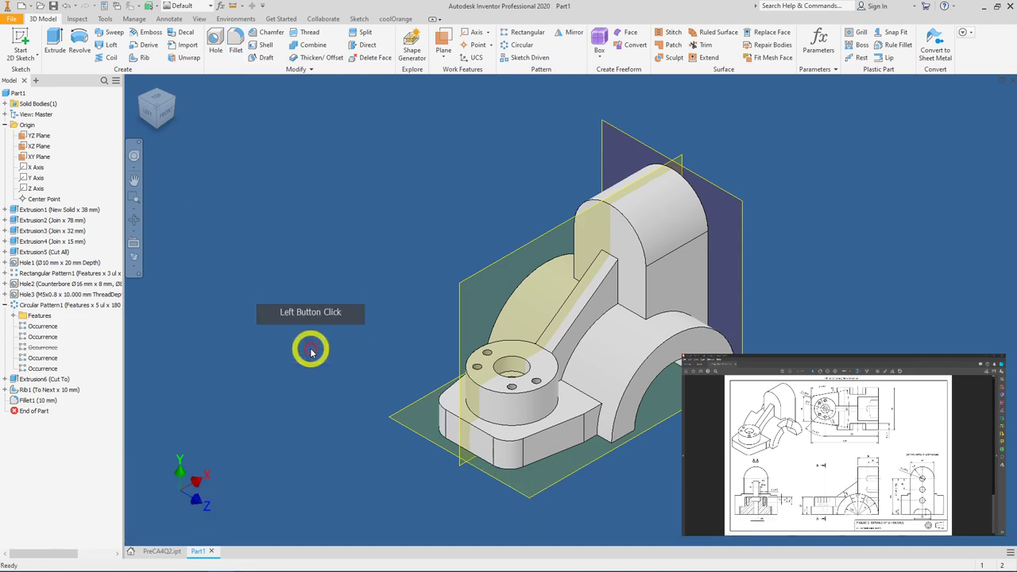
shift+middle_drag(381, 252, 305, 385)
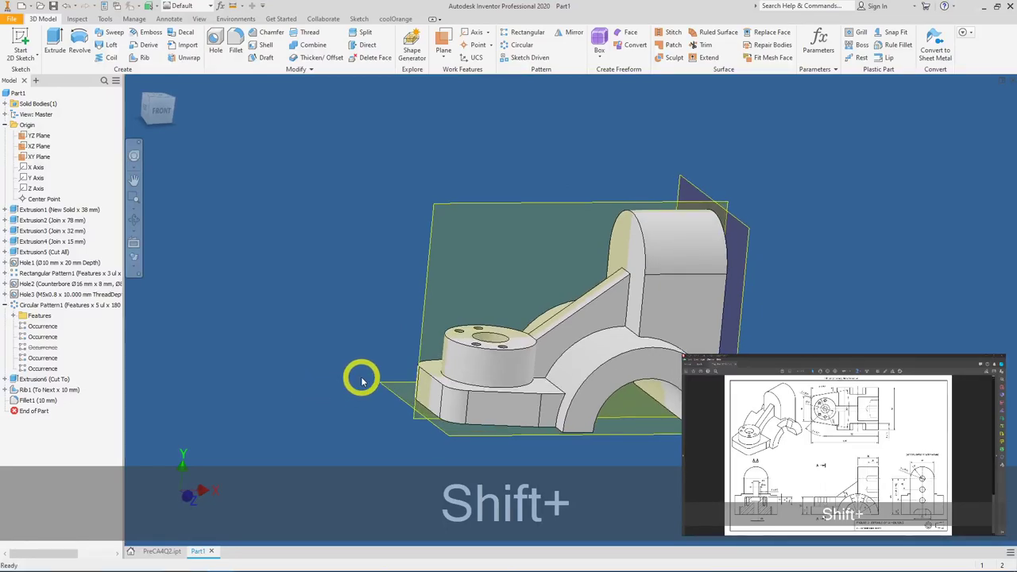